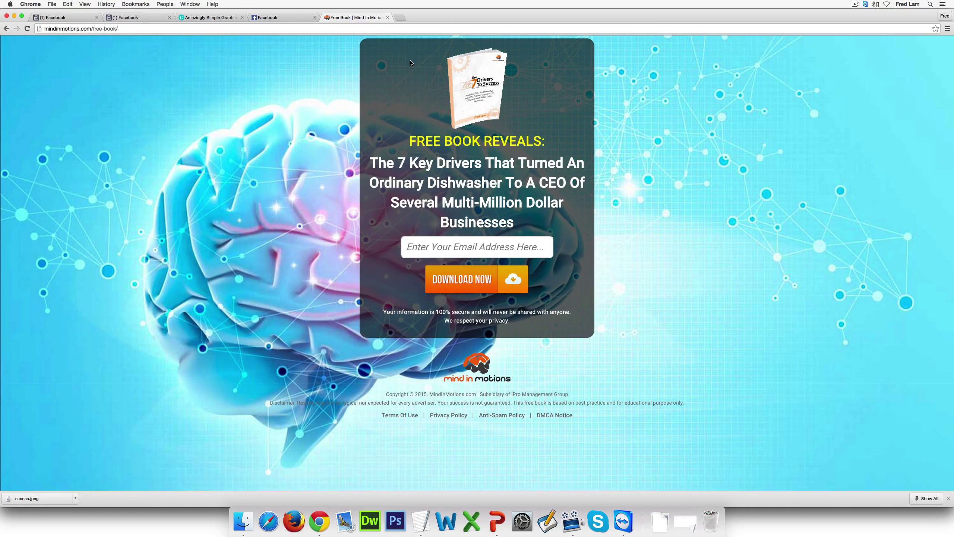
Restore the minimized blank TextEdit document from the Dock over the Chrome free-book page
{"action": "left_click", "coordinate": [685, 521]}
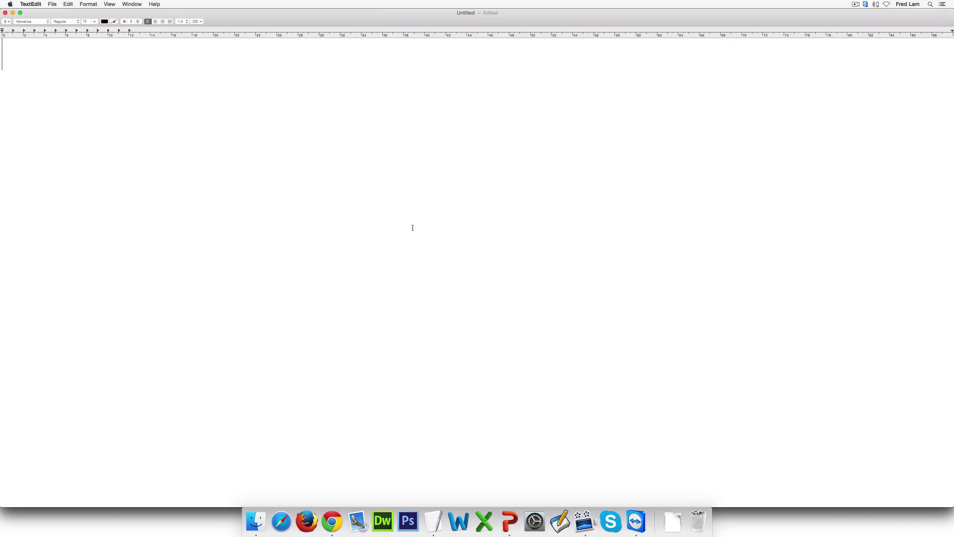
Start a Keywords list with Business Success and Entrepreneurship, correcting its spelling
{"action": "type", "text": "Keywords:"}
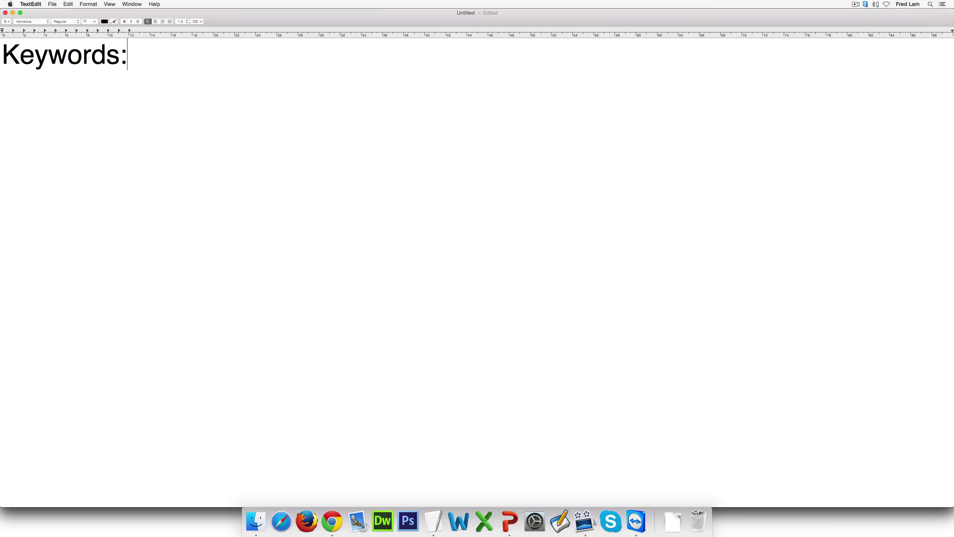
{"action": "key", "text": "Return"}
{"action": "key", "text": "Return"}
{"action": "type", "text": "Business Success"}
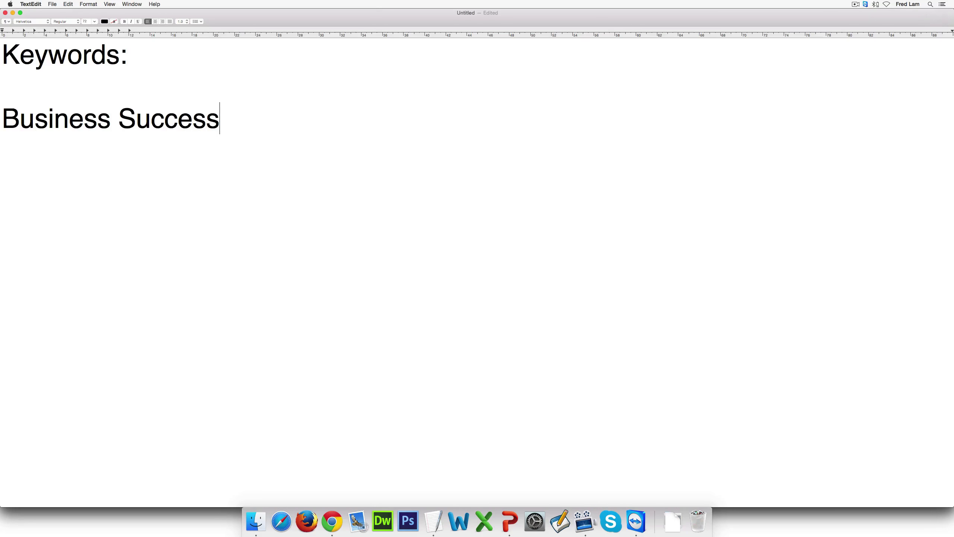
{"action": "key", "text": "Return"}
{"action": "type", "text": "Ent"}
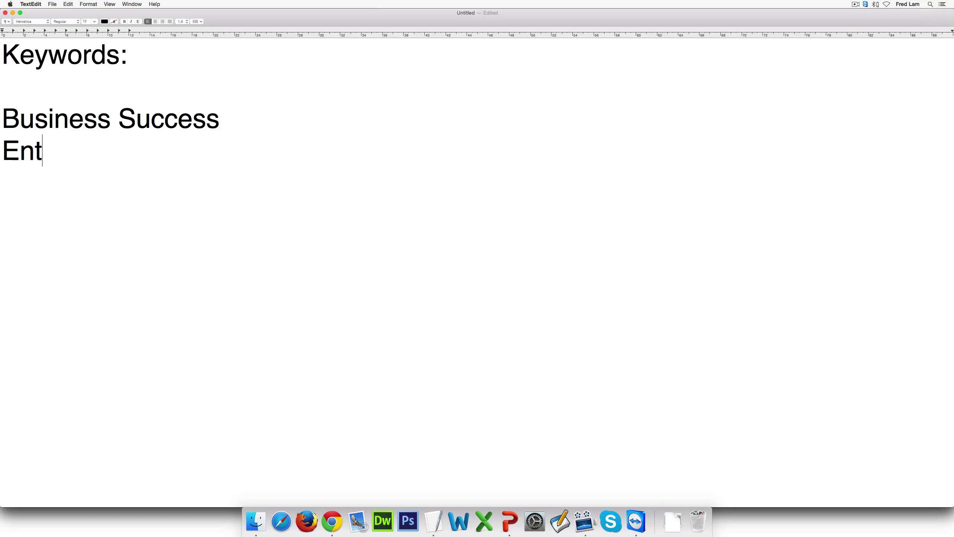
{"action": "type", "text": "reprenurship"}
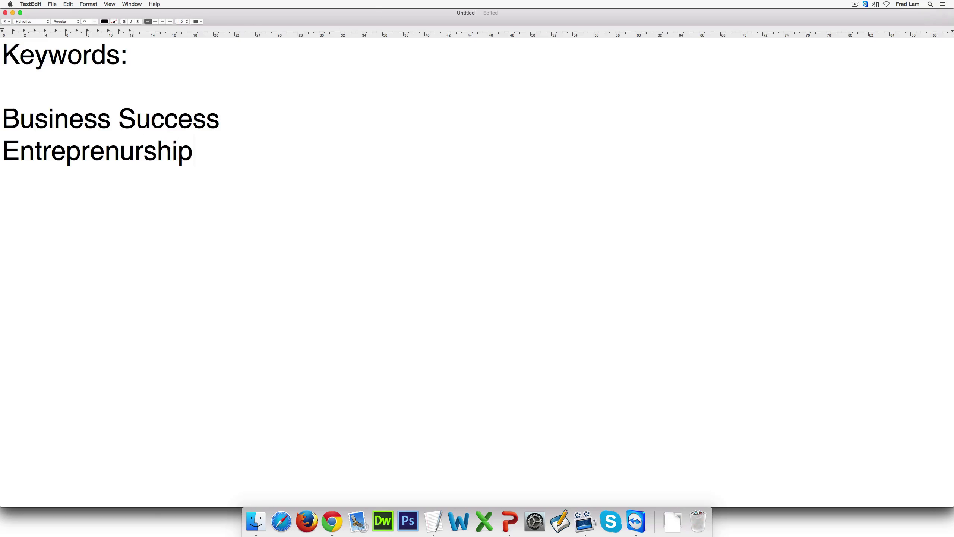
{"action": "key", "text": "Return"}
{"action": "double_click", "coordinate": [186, 156]}
{"action": "right_click", "coordinate": [185, 162]}
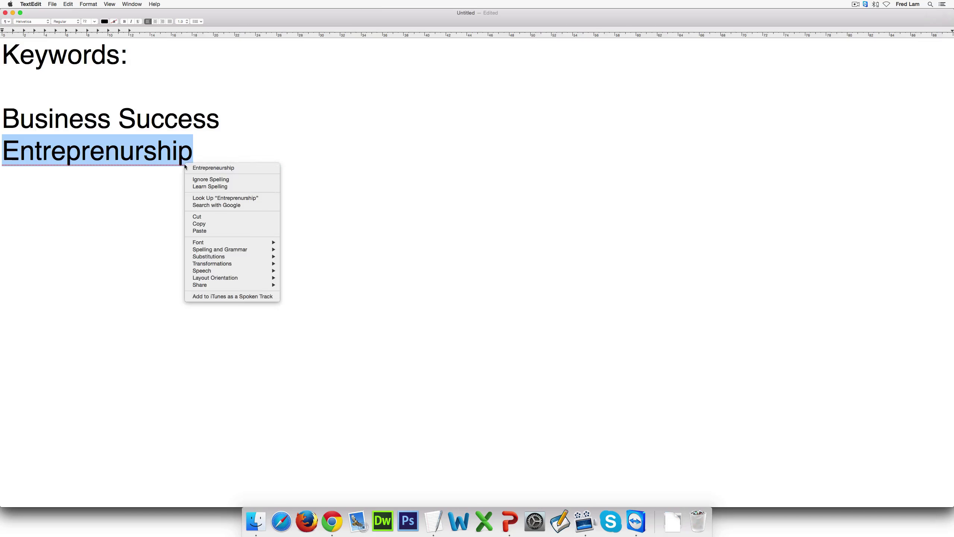
{"action": "left_click", "coordinate": [229, 168]}
Add Personal Development as the third keyword
{"action": "key", "text": "Return"}
{"action": "type", "text": "Personal E"}
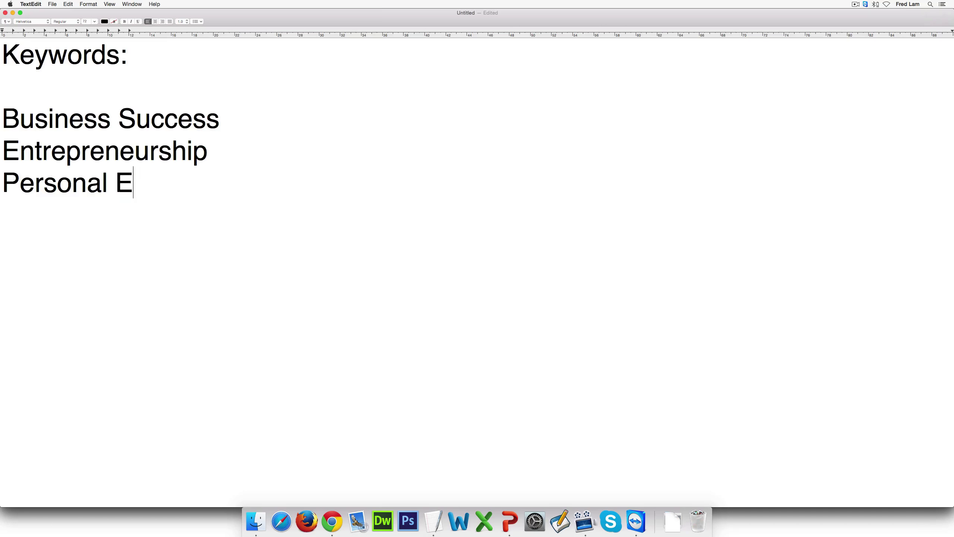
{"action": "key", "text": "BackSpace"}
{"action": "type", "text": "Develope"}
{"action": "key", "text": "BackSpace"}
{"action": "type", "text": "ment"}
{"action": "key", "text": "Return"}
{"action": "key", "text": "Return"}
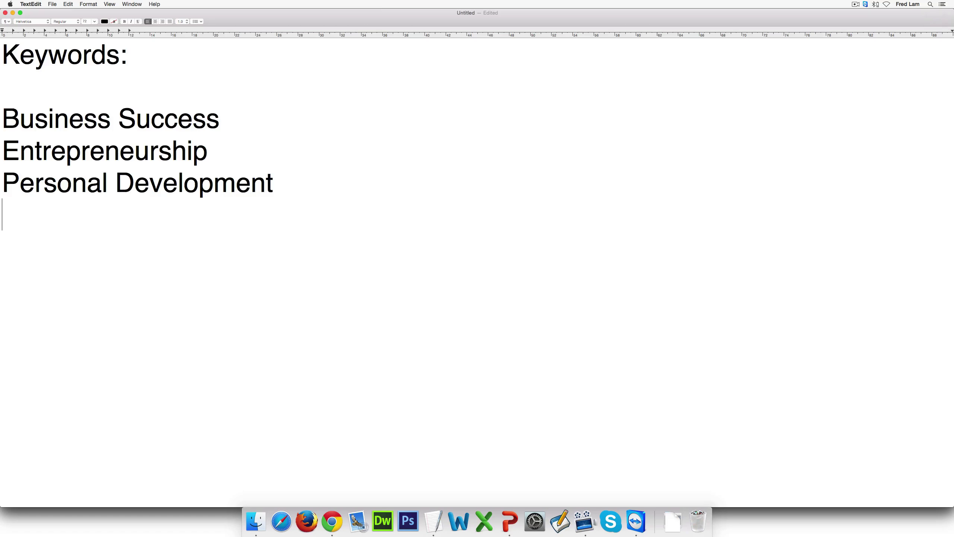
Add a Public Figures: heading with Robert Kiyosaki beneath it
{"action": "type", "text": "Public Figures:"}
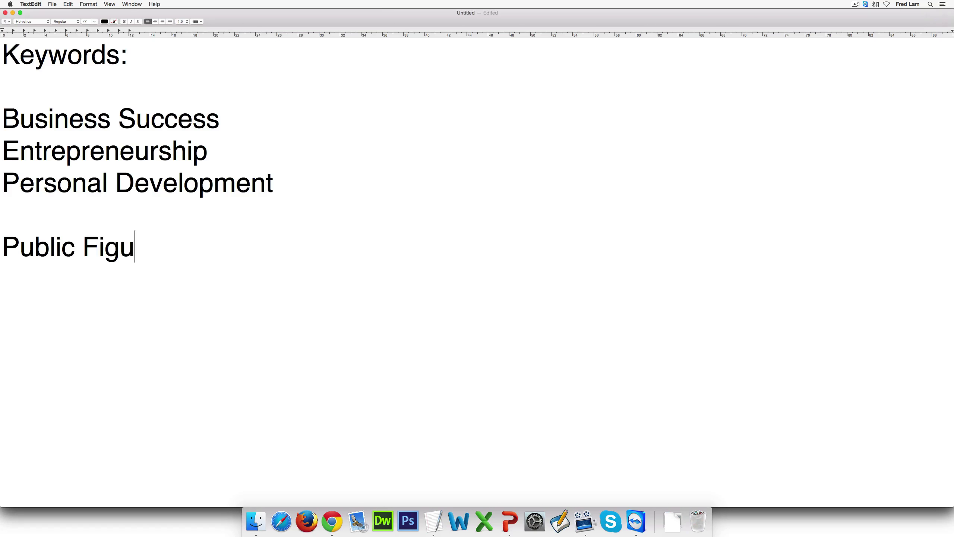
{"action": "key", "text": "Return"}
{"action": "type", "text": "Rp"}
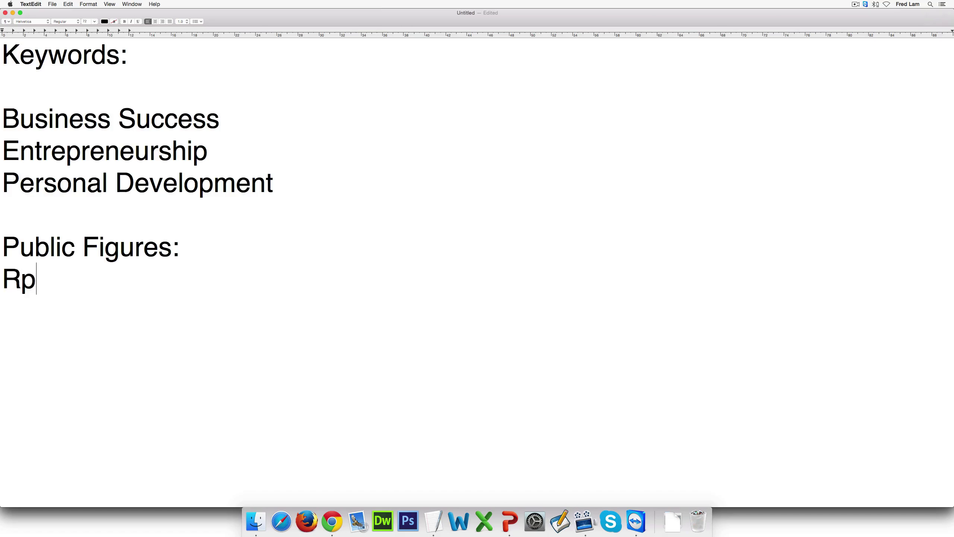
{"action": "key", "text": "BackSpace"}
{"action": "type", "text": "ibert"}
{"action": "key", "text": "BackSpace"}
{"action": "key", "text": "BackSpace"}
{"action": "key", "text": "BackSpace"}
{"action": "key", "text": "BackSpace"}
{"action": "key", "text": "BackSpace"}
{"action": "type", "text": "oberty"}
{"action": "key", "text": "BackSpace"}
{"action": "type", "text": "J"}
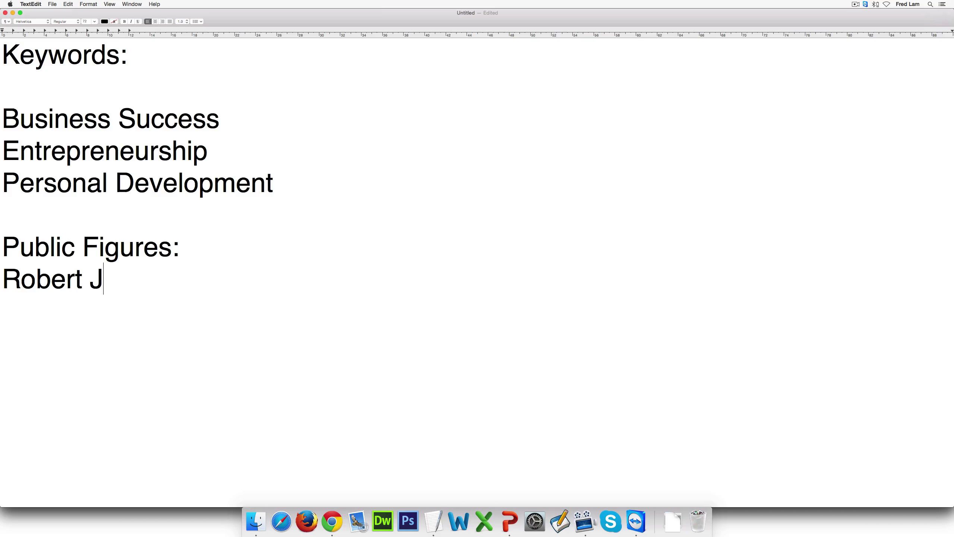
{"action": "key", "text": "BackSpace"}
{"action": "type", "text": "Kiyo"}
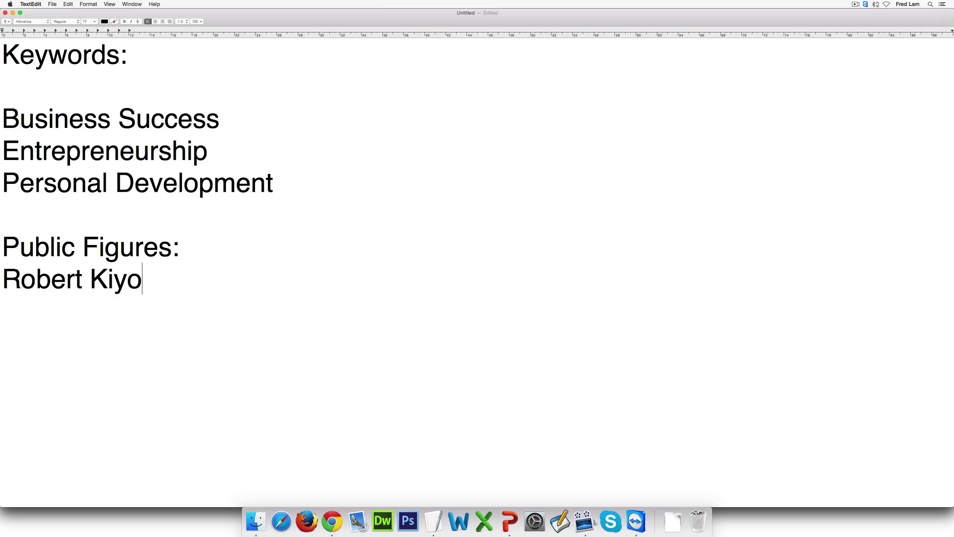
{"action": "type", "text": "saki"}
{"action": "key", "text": "Return"}
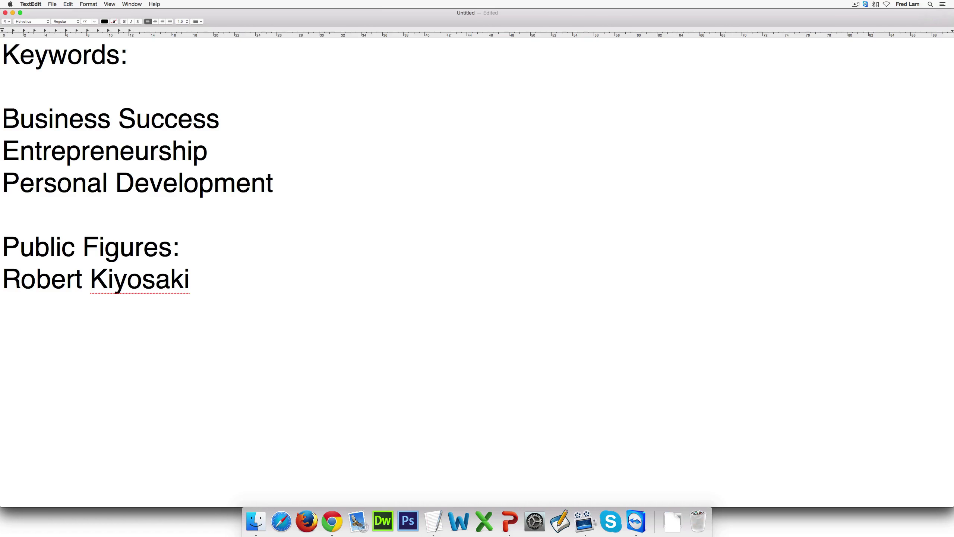
{"action": "type", "text": "R"}
{"action": "key", "text": "BackSpace"}
{"action": "key", "text": "Return"}
Add a Brand heading followed by Rich Dad Poor Dad
{"action": "type", "text": "Brand"}
{"action": "key", "text": "Return"}
{"action": "type", "text": "ric"}
{"action": "key", "text": "BackSpace"}
{"action": "key", "text": "BackSpace"}
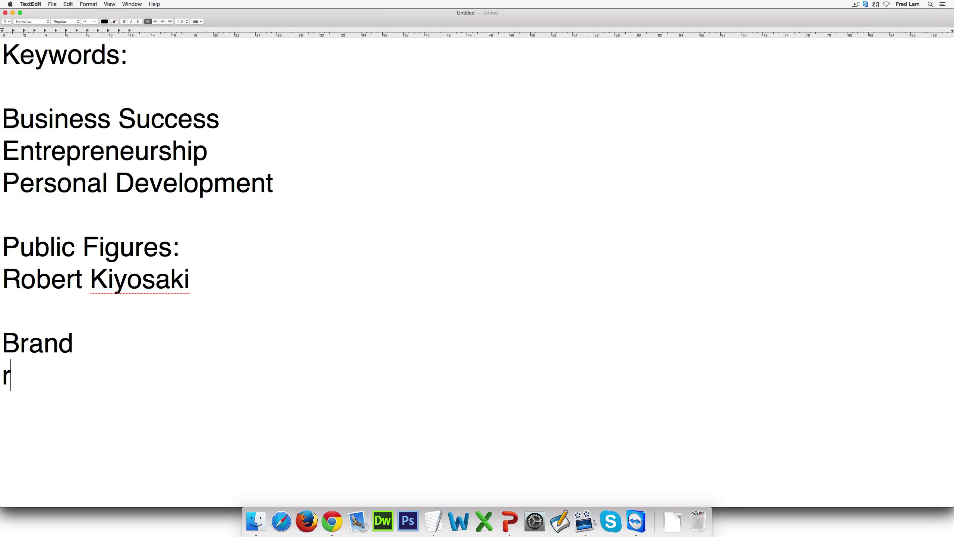
{"action": "key", "text": "BackSpace"}
{"action": "type", "text": "Rcih"}
{"action": "key", "text": "BackSpace"}
{"action": "key", "text": "BackSpace"}
{"action": "key", "text": "BackSpace"}
{"action": "type", "text": "ich Adad"}
{"action": "key", "text": "BackSpace"}
{"action": "key", "text": "BackSpace"}
{"action": "key", "text": "BackSpace"}
{"action": "key", "text": "BackSpace"}
{"action": "key", "text": "BackSpace"}
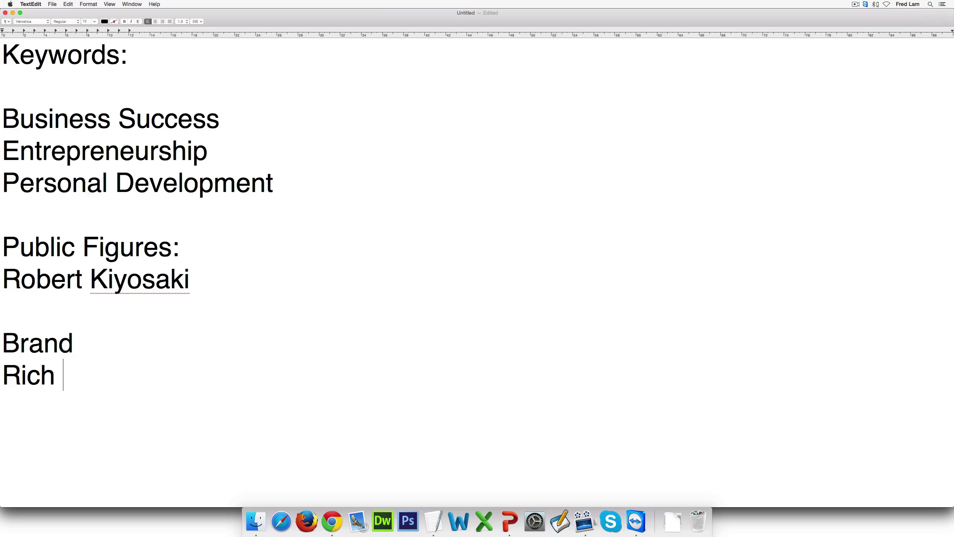
{"action": "type", "text": "Dad Poor Dada"}
Trim the stray trailing 'a' from the brand and add Bob Proctor as a second public figure
{"action": "left_click", "coordinate": [2, 310]}
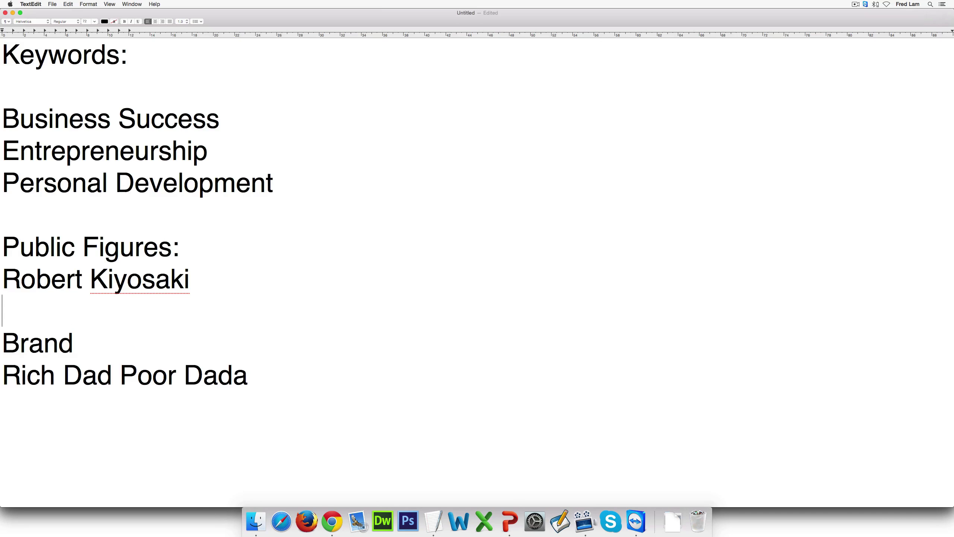
{"action": "left_click", "coordinate": [249, 376]}
{"action": "key", "text": "BackSpace"}
{"action": "left_click", "coordinate": [213, 278]}
{"action": "key", "text": "Return"}
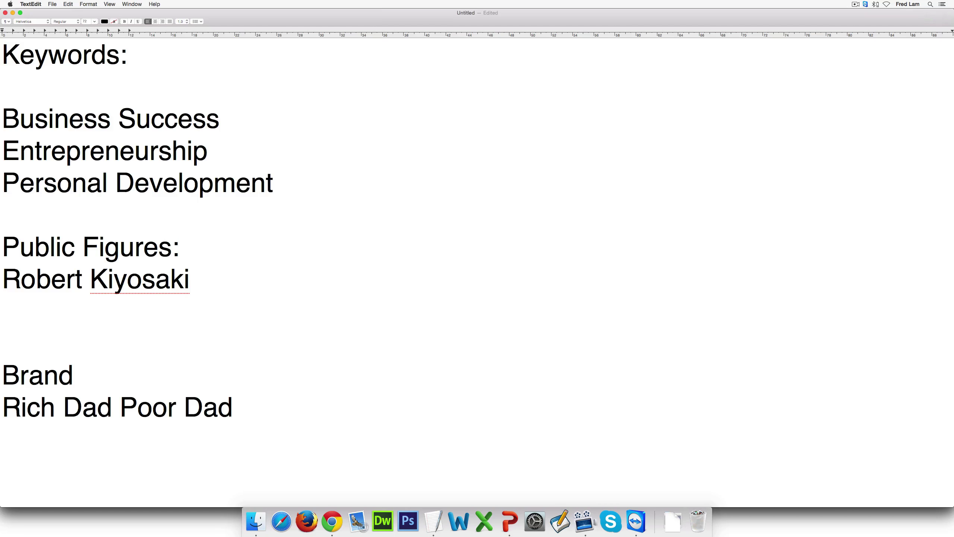
{"action": "type", "text": "Bob Broct"}
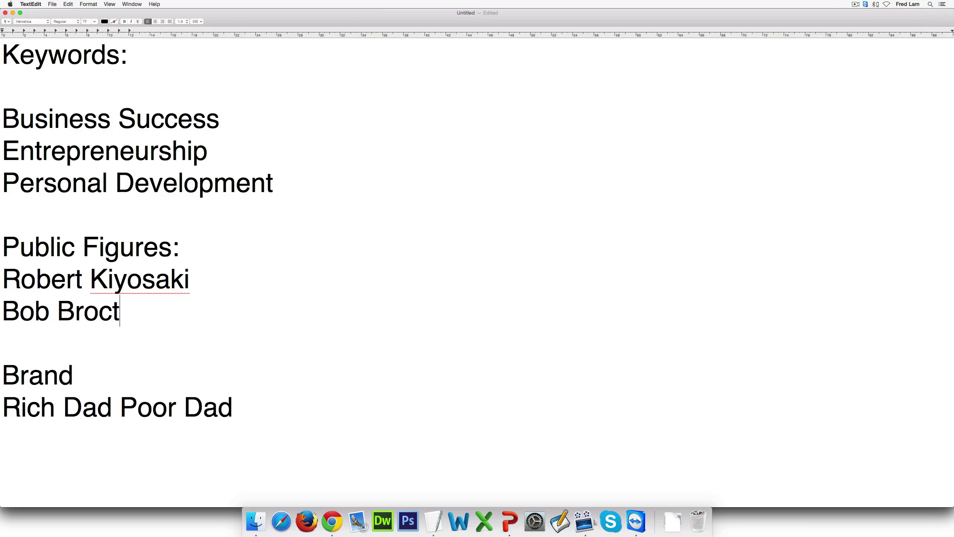
{"action": "key", "text": "BackSpace"}
{"action": "key", "text": "BackSpace"}
{"action": "key", "text": "BackSpace"}
{"action": "key", "text": "BackSpace"}
{"action": "key", "text": "BackSpace"}
{"action": "type", "text": "Proctor"}
Cmd+Tab back to Google Chrome
{"action": "key", "text": "super+Tab"}
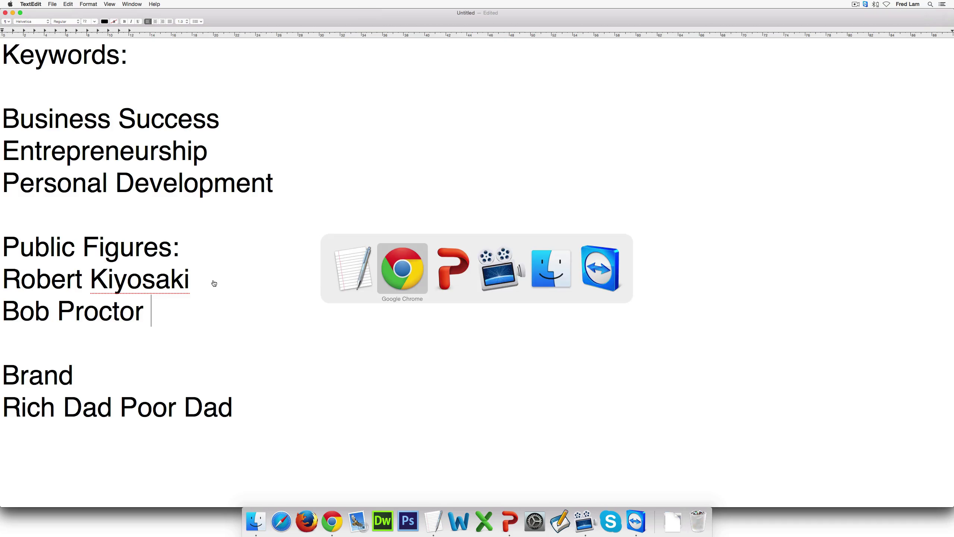
{"action": "key", "text": "Tab"}
{"action": "key", "text": "Tab"}
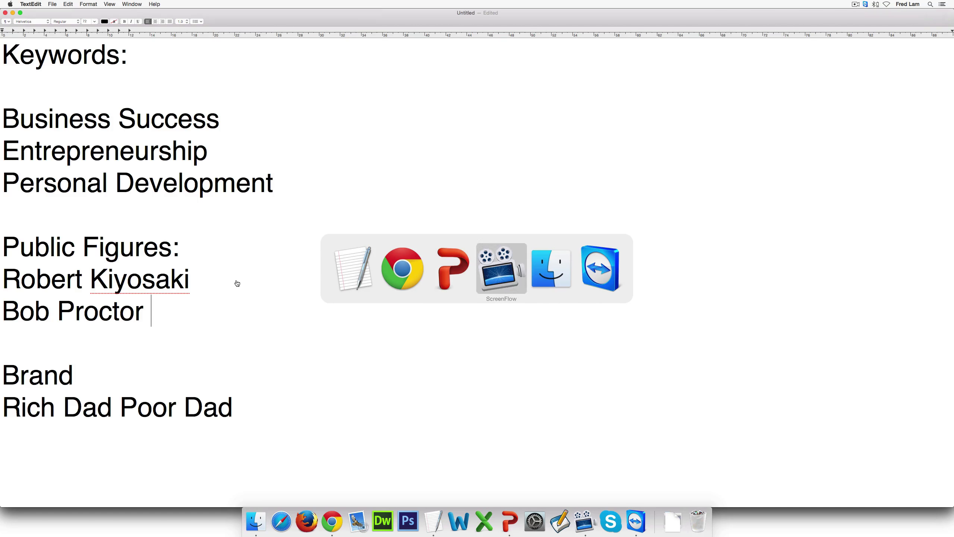
{"action": "key", "text": "Tab"}
{"action": "key", "text": "Tab"}
{"action": "key", "text": "Tab"}
{"action": "key", "text": "Tab"}
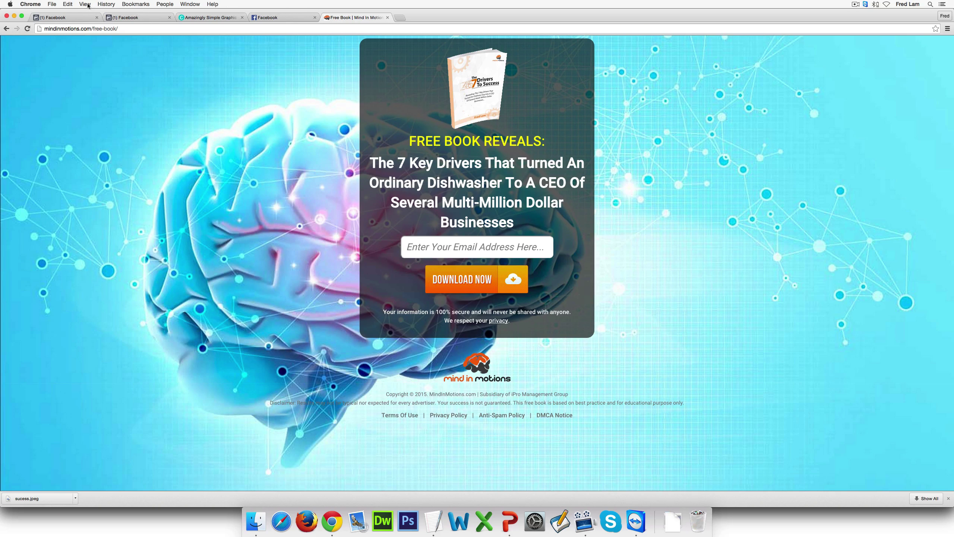
Open Audience Insights from the Ads Manager tools menu
{"action": "left_click", "coordinate": [61, 17]}
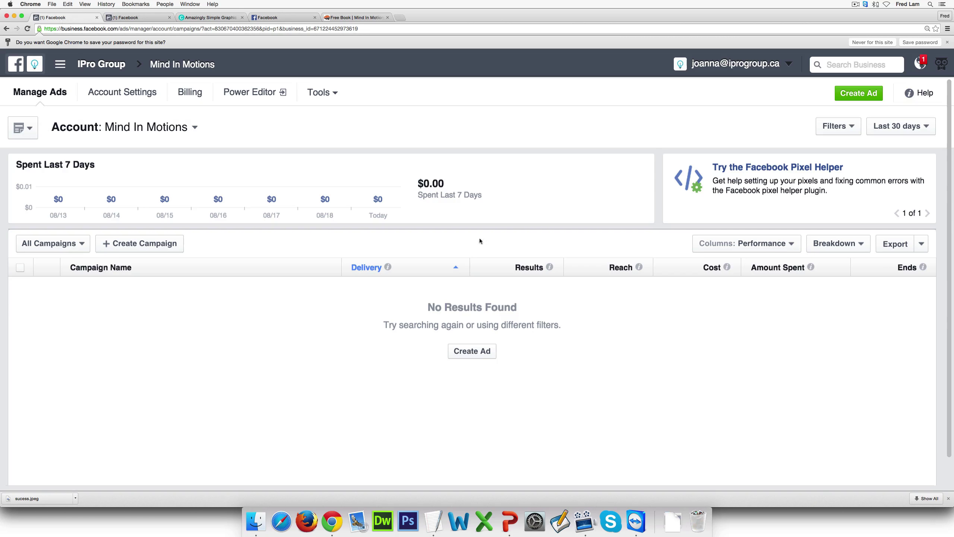
{"action": "left_click", "coordinate": [336, 99]}
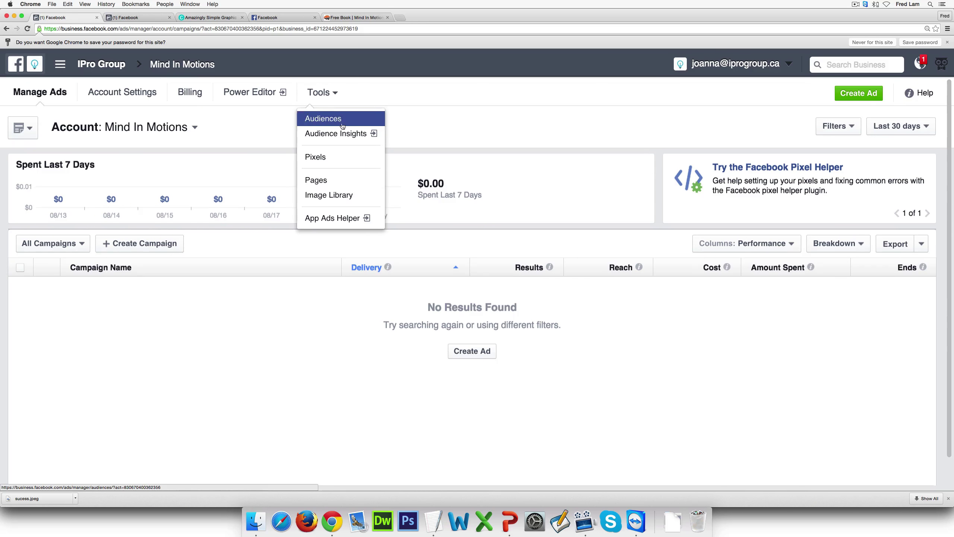
{"action": "left_click", "coordinate": [348, 134]}
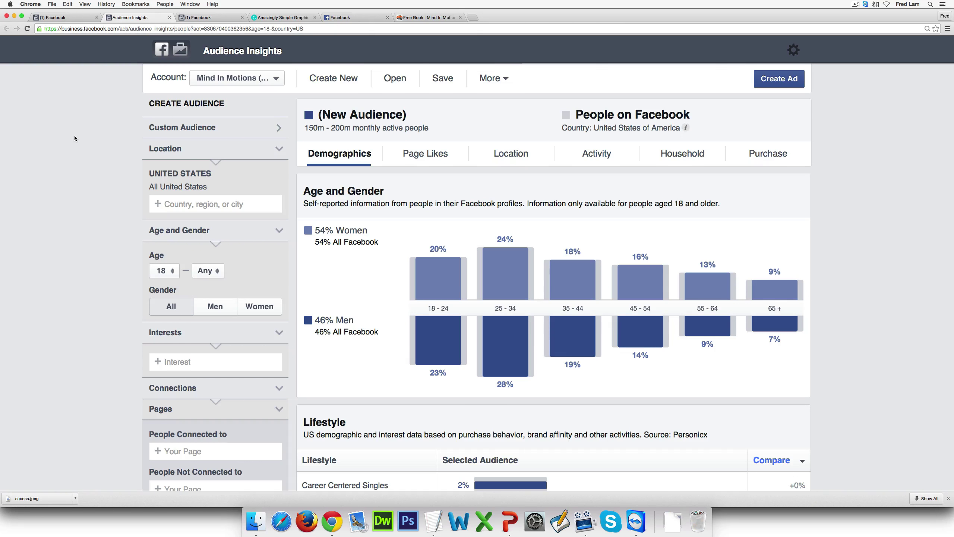
Add Robert Kiyosaki as an interest, narrowing the audience to 1.5m–2m people
{"action": "left_click", "coordinate": [251, 363]}
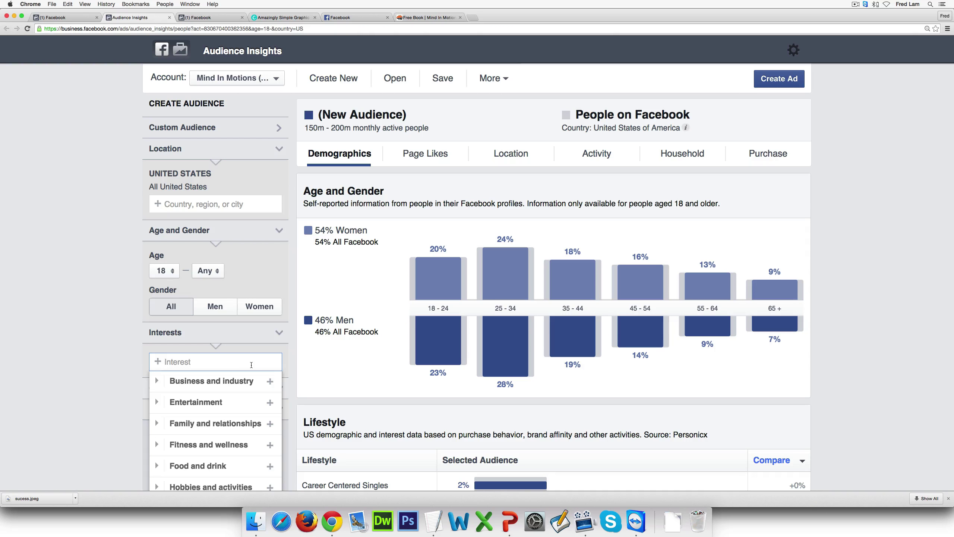
{"action": "type", "text": "ro"}
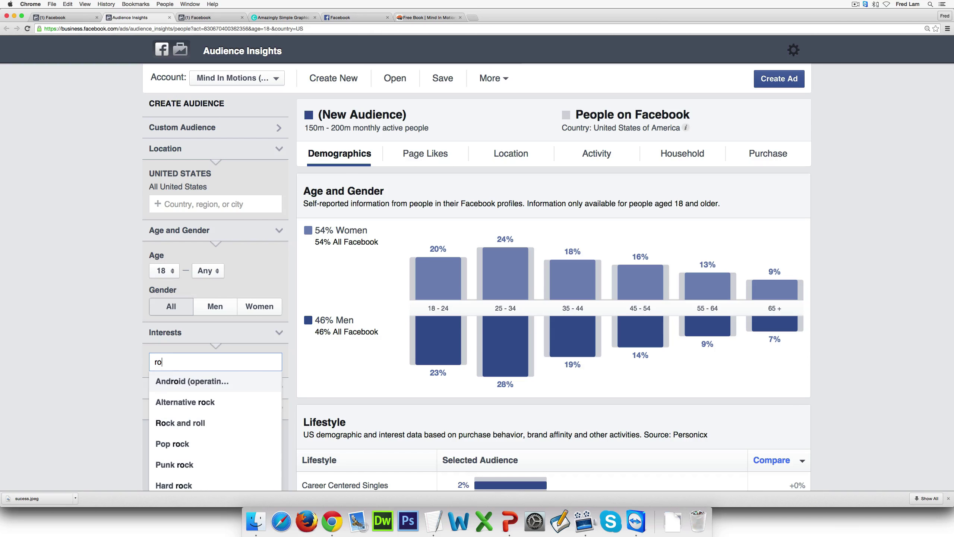
{"action": "type", "text": "bert "}
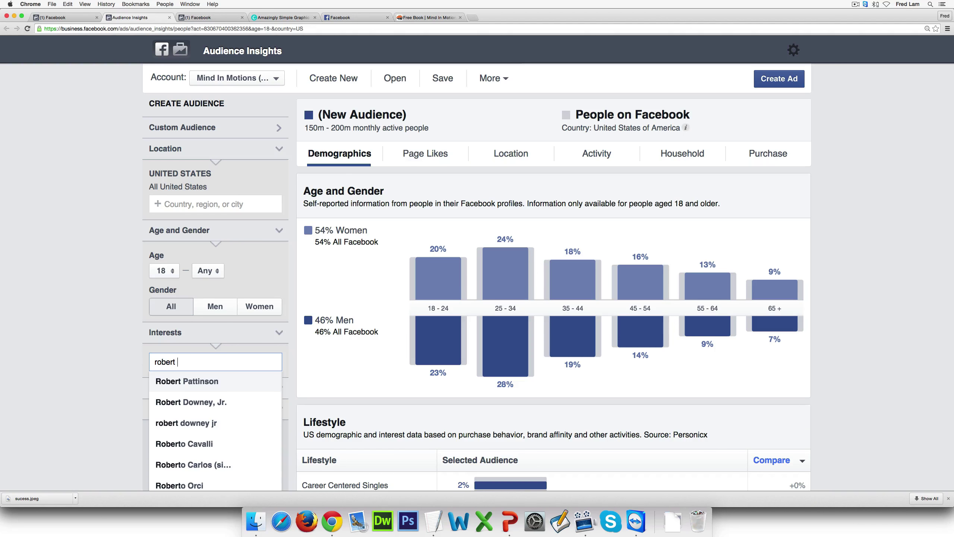
{"action": "type", "text": "k"}
{"action": "key", "text": "Down"}
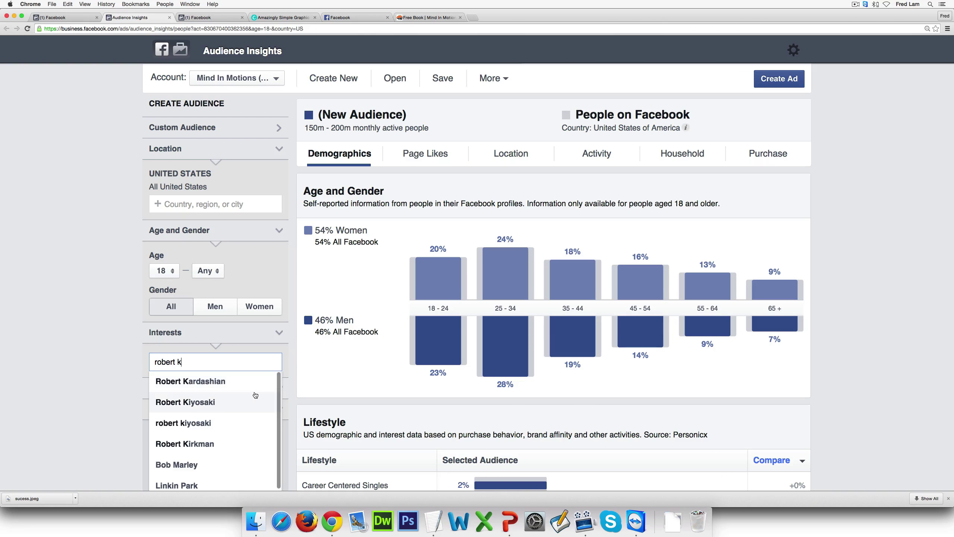
{"action": "key", "text": "Return"}
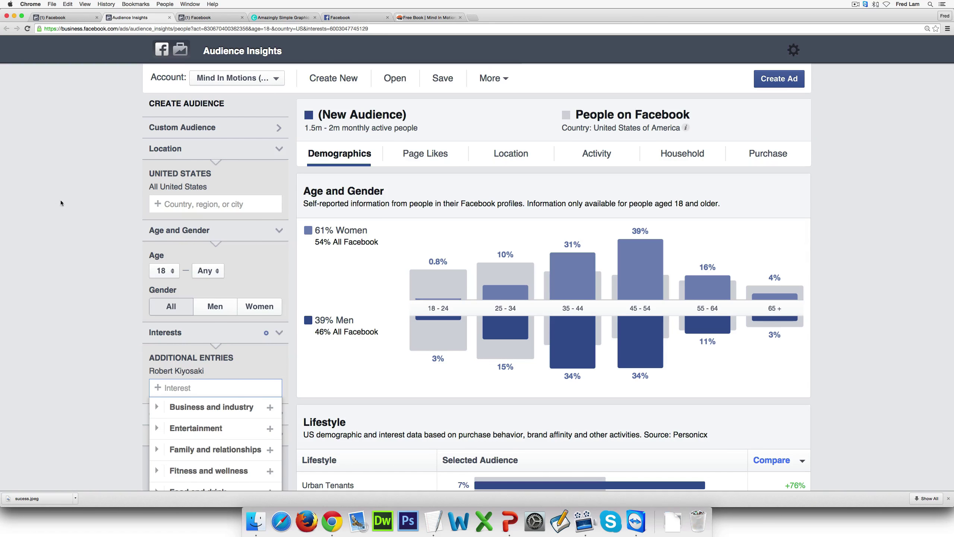
Close the interest suggestions and review the 61% women, 45–54-led age and lifestyle breakdown
{"action": "left_click", "coordinate": [127, 183]}
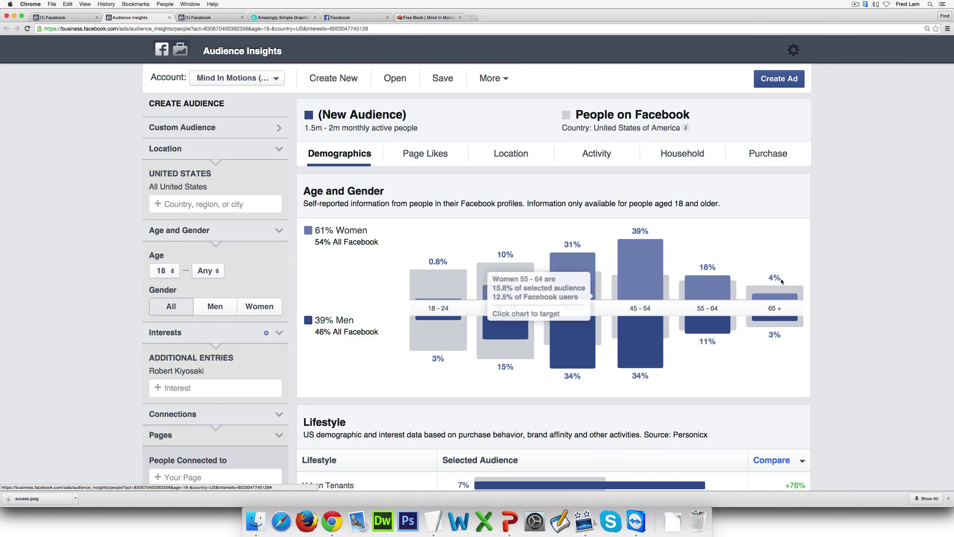
{"action": "scroll", "coordinate": [709, 238], "scroll_direction": "down", "scroll_amount": 1}
{"action": "scroll", "coordinate": [710, 237], "scroll_direction": "down", "scroll_amount": 2}
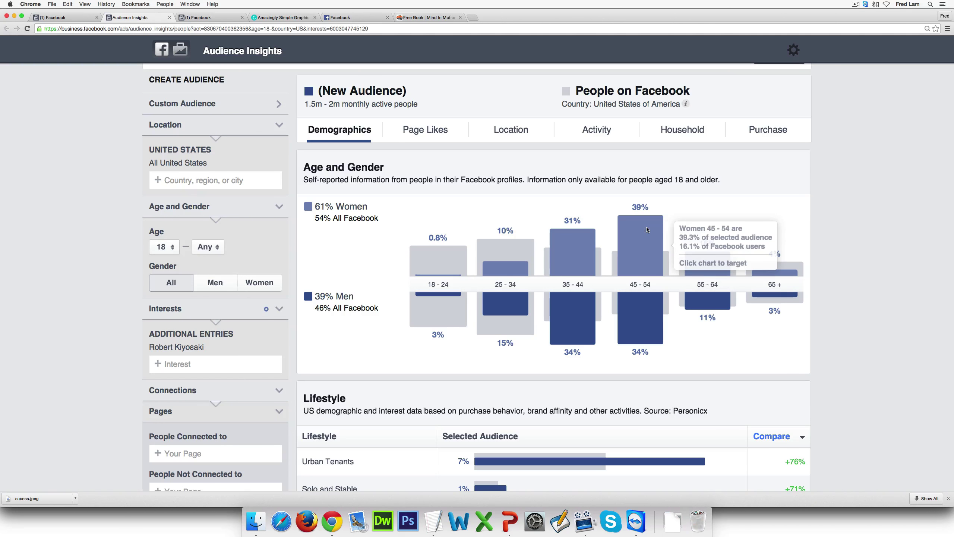
{"action": "scroll", "coordinate": [553, 259], "scroll_direction": "down", "scroll_amount": 1}
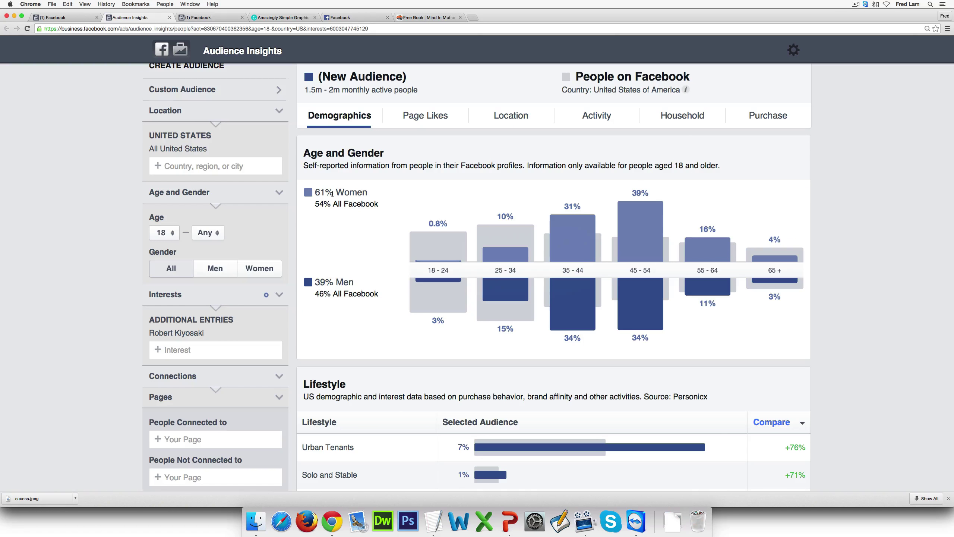
{"action": "mouse_move", "coordinate": [650, 233]}
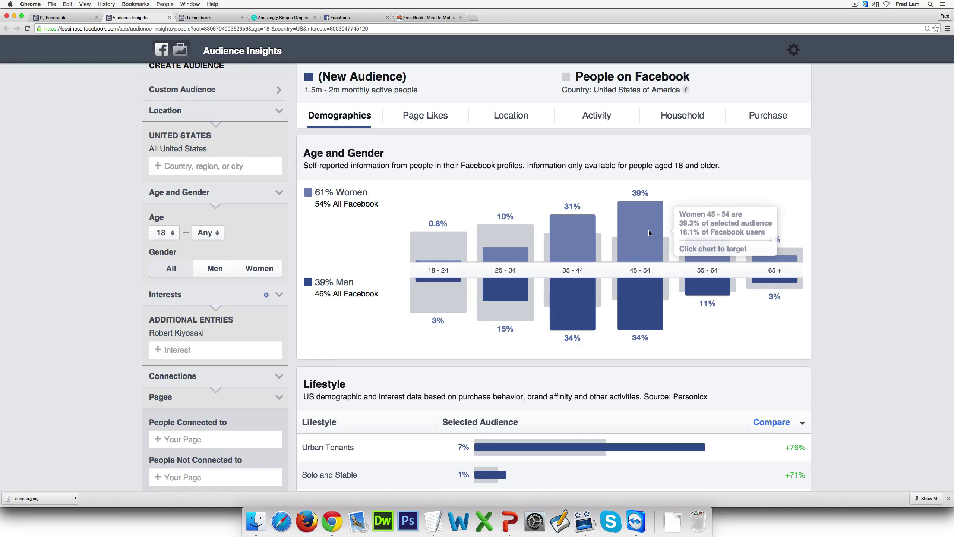
{"action": "scroll", "coordinate": [738, 195], "scroll_direction": "down", "scroll_amount": 5}
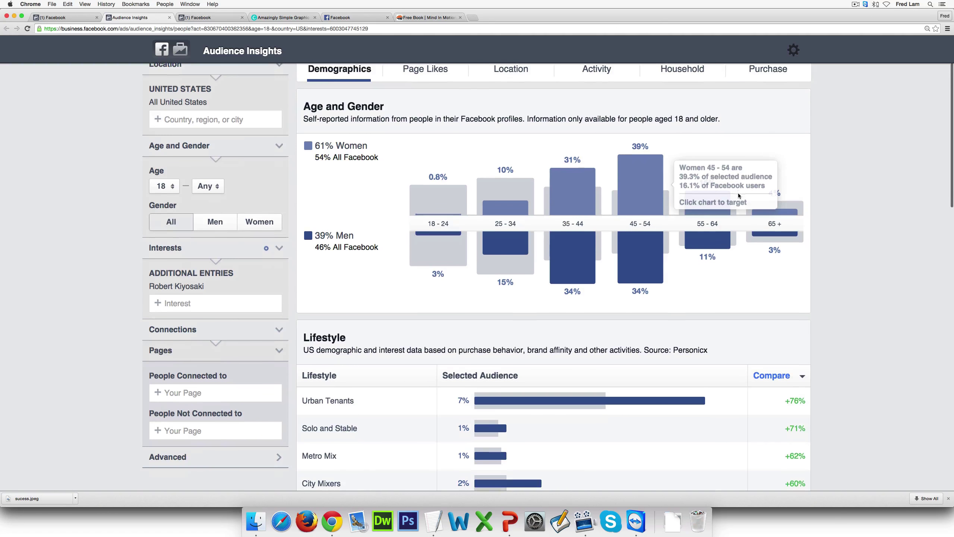
{"action": "scroll", "coordinate": [738, 195], "scroll_direction": "down", "scroll_amount": 4}
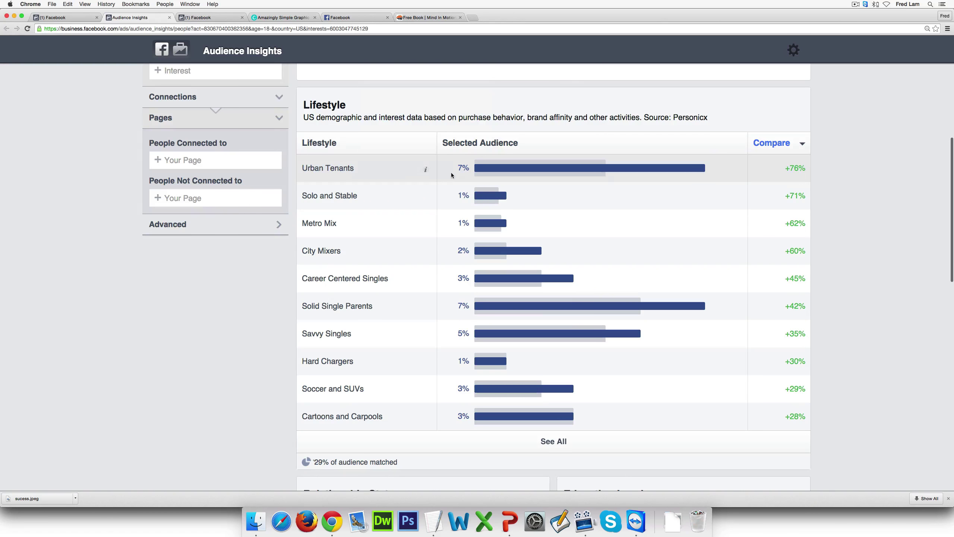
{"action": "mouse_move", "coordinate": [430, 199]}
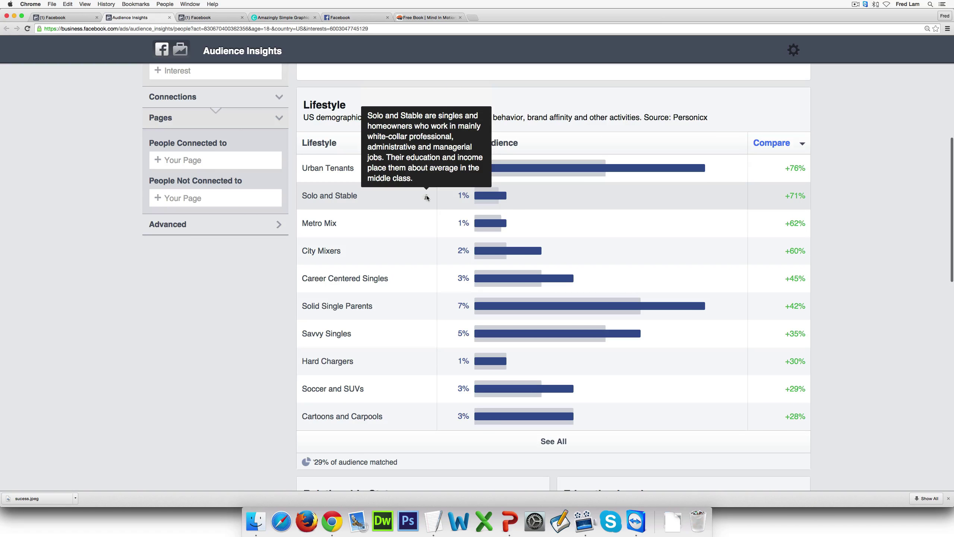
{"action": "mouse_move", "coordinate": [424, 170]}
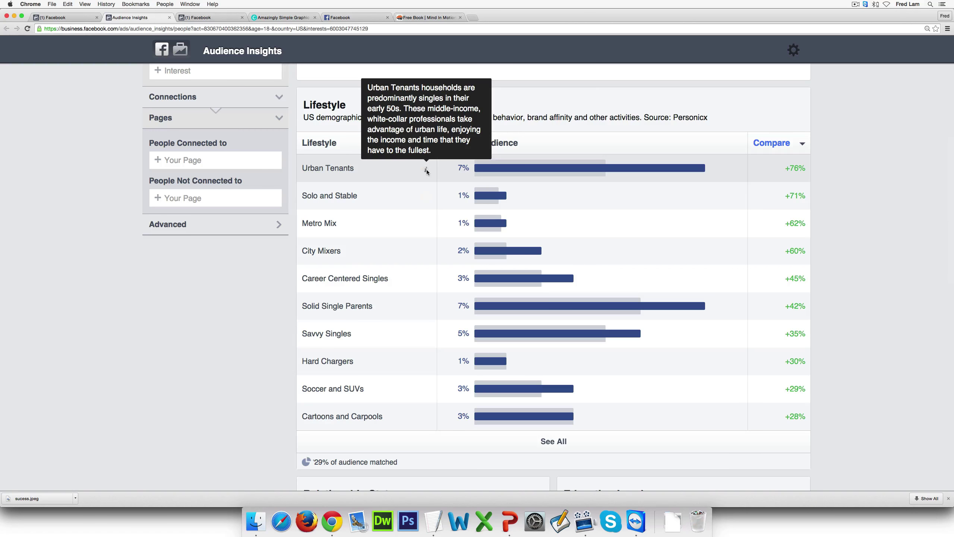
{"action": "scroll", "coordinate": [427, 171], "scroll_direction": "down", "scroll_amount": 1}
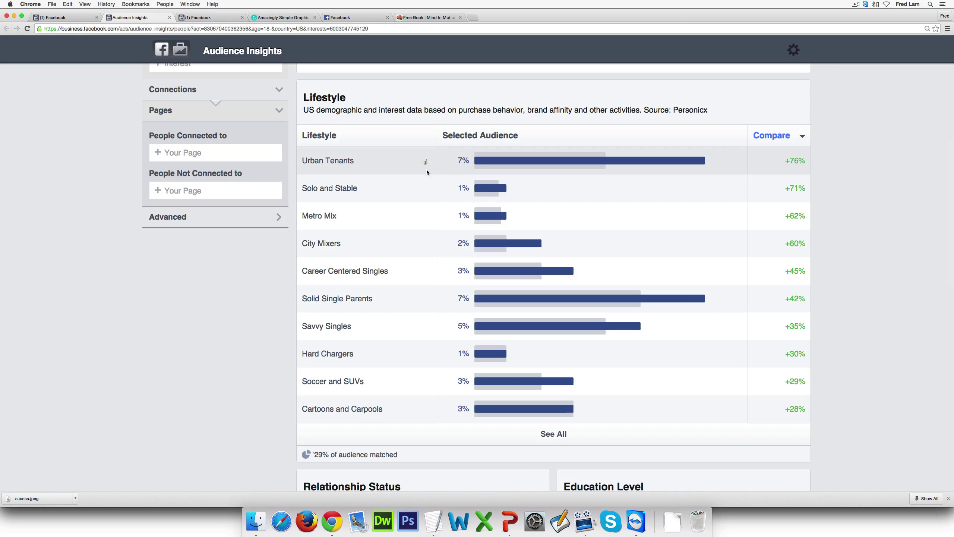
{"action": "scroll", "coordinate": [427, 169], "scroll_direction": "up", "scroll_amount": 2}
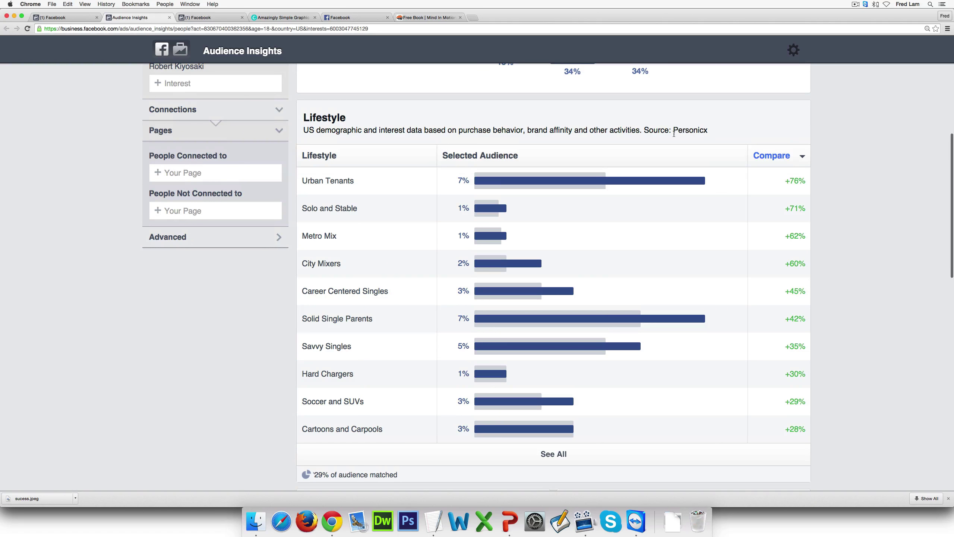
{"action": "scroll", "coordinate": [674, 132], "scroll_direction": "down", "scroll_amount": 1}
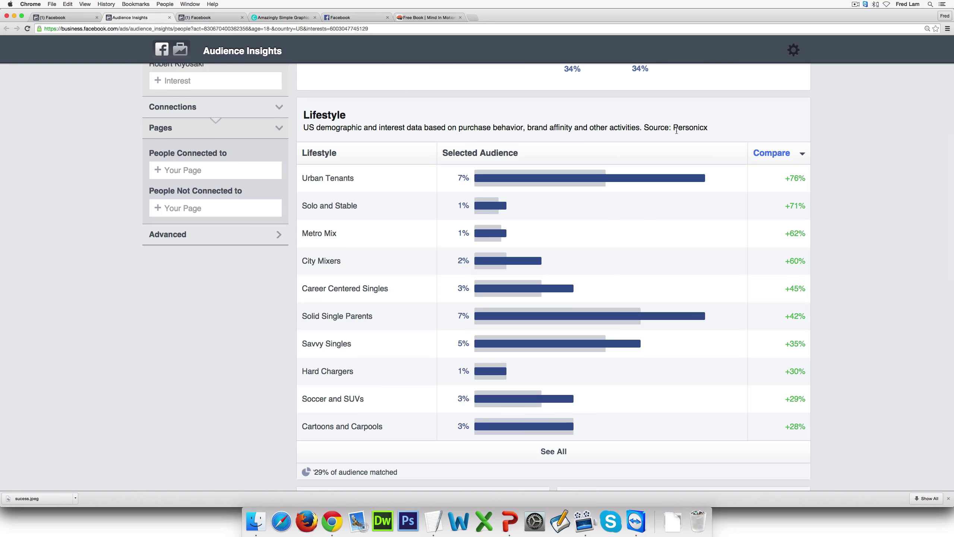
{"action": "scroll", "coordinate": [676, 130], "scroll_direction": "down", "scroll_amount": 7}
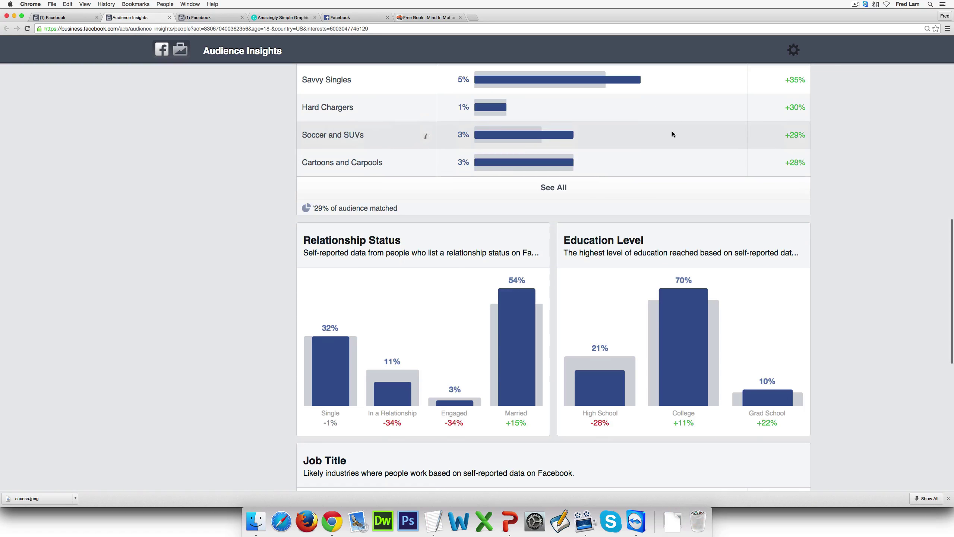
{"action": "scroll", "coordinate": [258, 279], "scroll_direction": "down", "scroll_amount": 1}
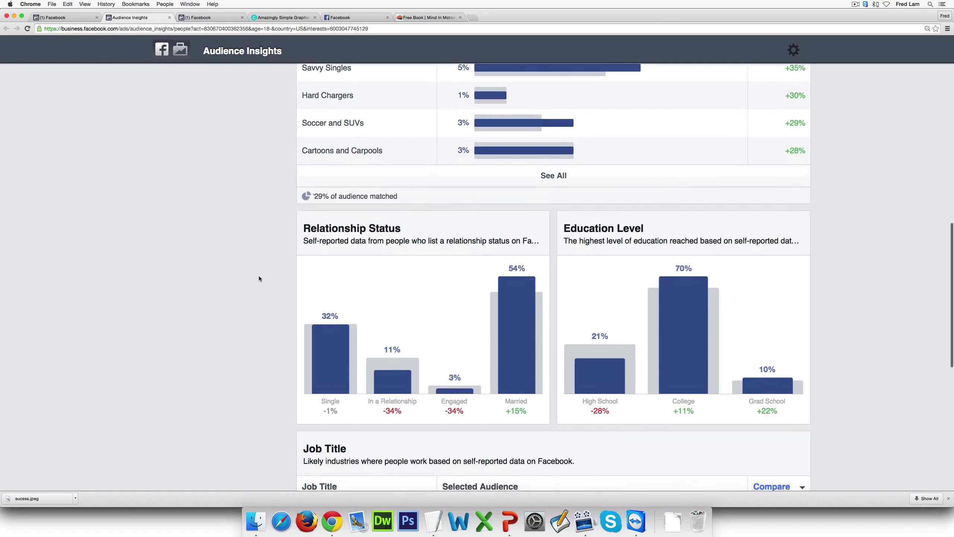
{"action": "mouse_move", "coordinate": [528, 295]}
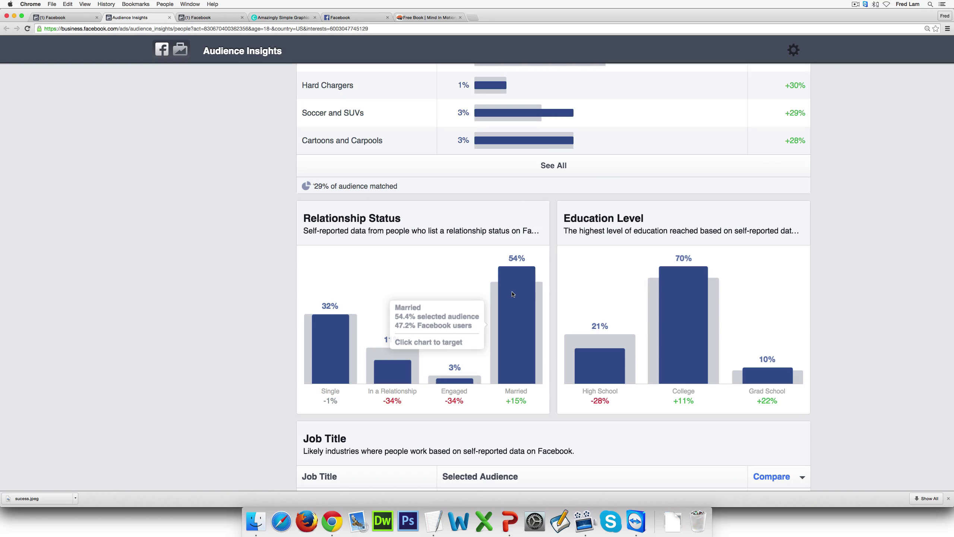
{"action": "mouse_move", "coordinate": [690, 320]}
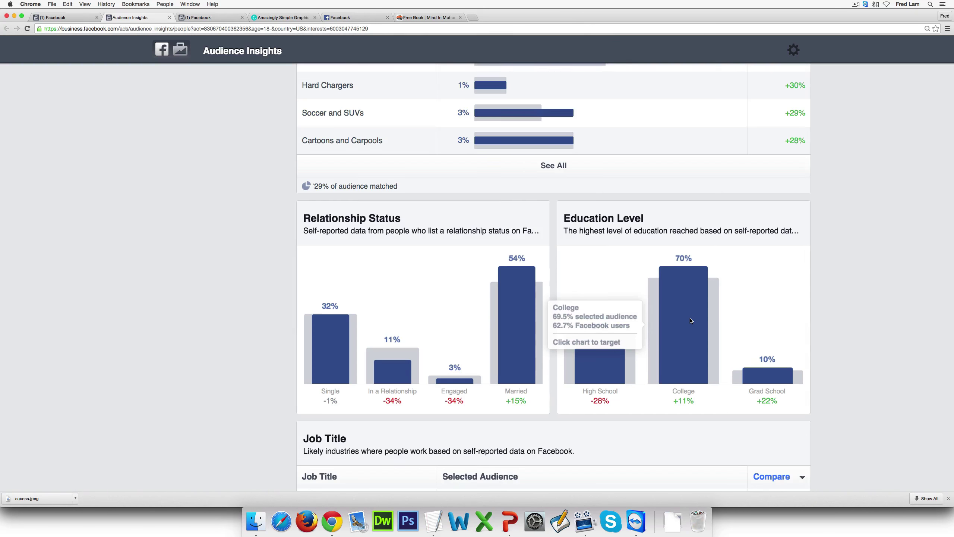
{"action": "scroll", "coordinate": [690, 320], "scroll_direction": "down", "scroll_amount": 6}
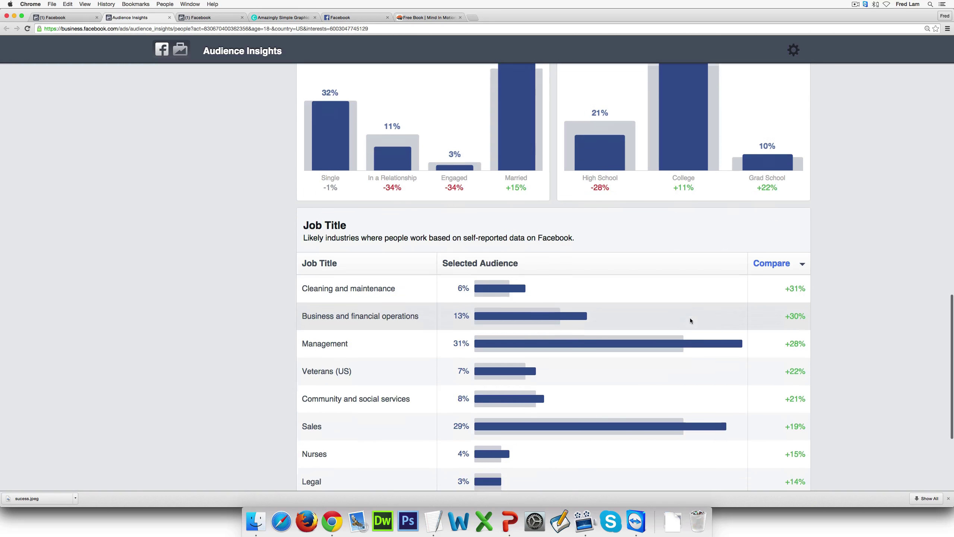
{"action": "scroll", "coordinate": [690, 320], "scroll_direction": "down", "scroll_amount": 2}
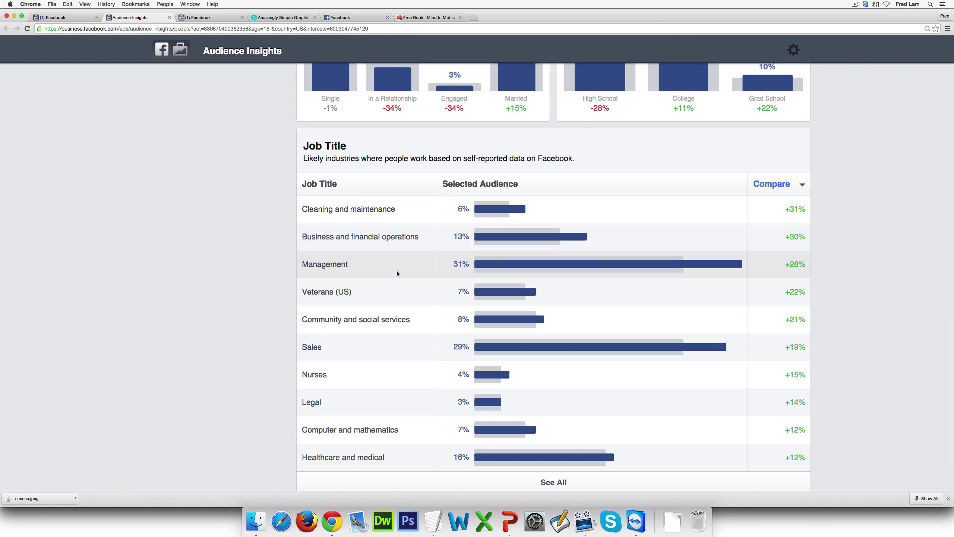
{"action": "scroll", "coordinate": [398, 375], "scroll_direction": "up", "scroll_amount": 1}
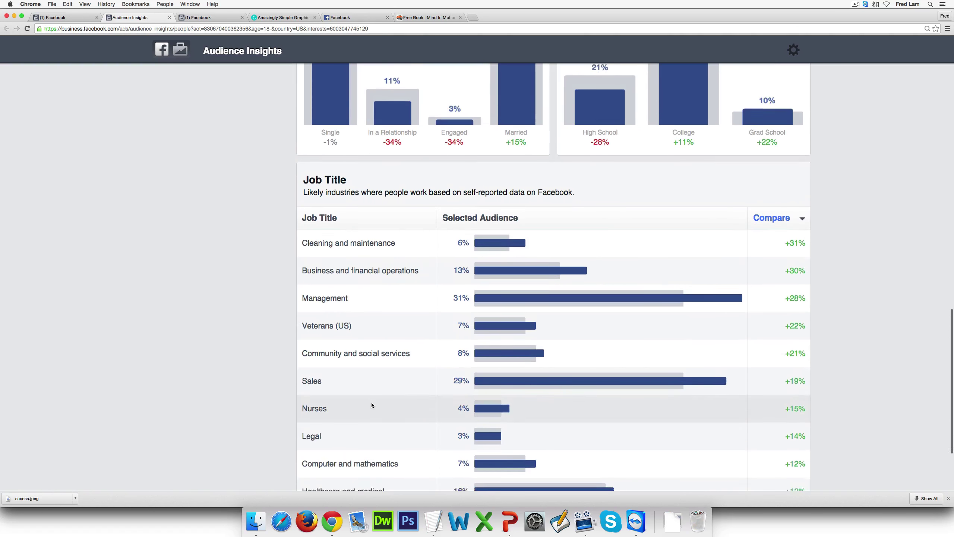
{"action": "scroll", "coordinate": [398, 338], "scroll_direction": "down", "scroll_amount": 2}
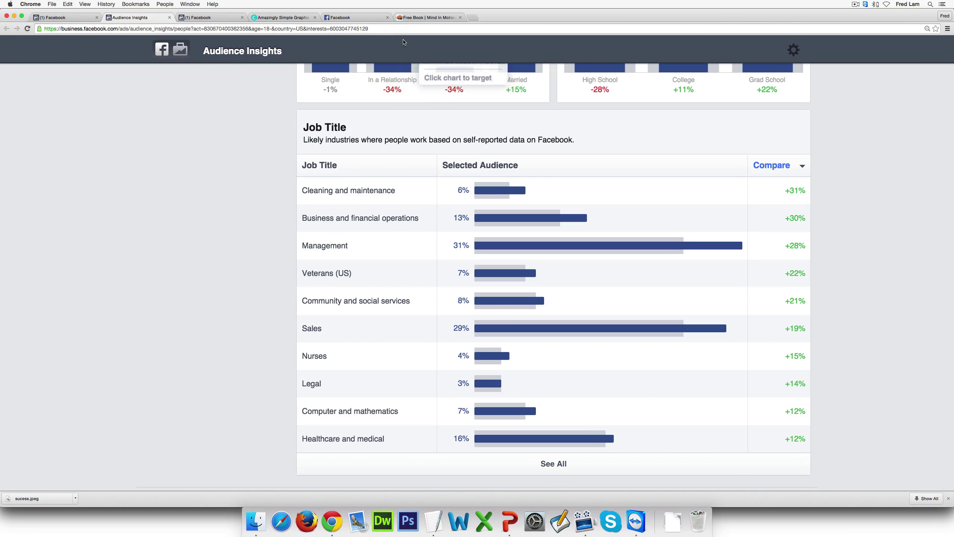
{"action": "left_click", "coordinate": [404, 20]}
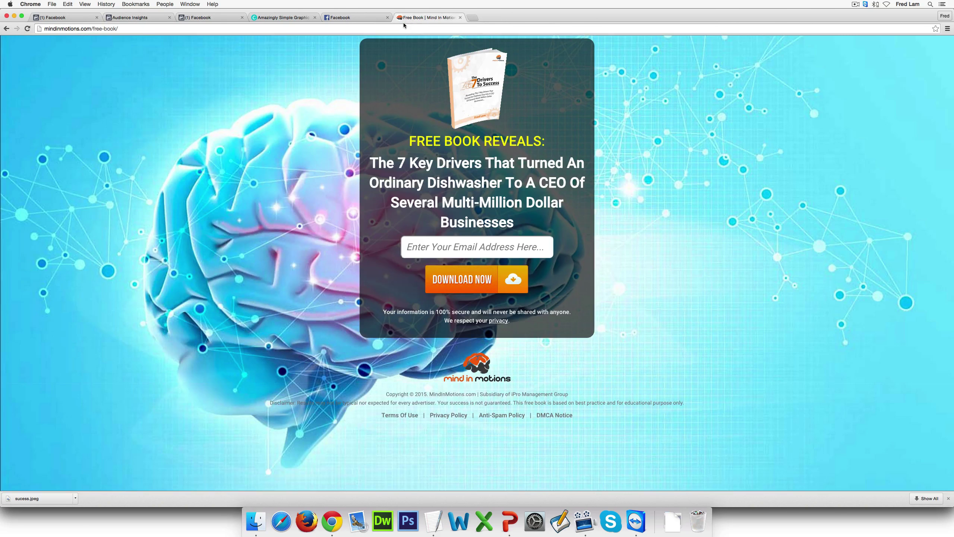
{"action": "left_click", "coordinate": [135, 17]}
{"action": "scroll", "coordinate": [354, 113], "scroll_direction": "up", "scroll_amount": 20}
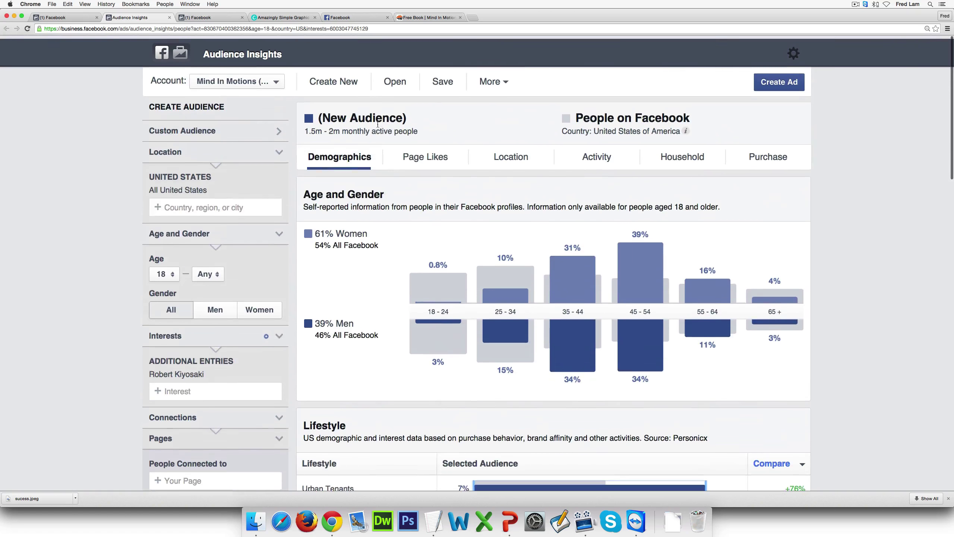
Browse the Page Likes tab's Top Categories and liked pages
{"action": "left_click", "coordinate": [440, 156]}
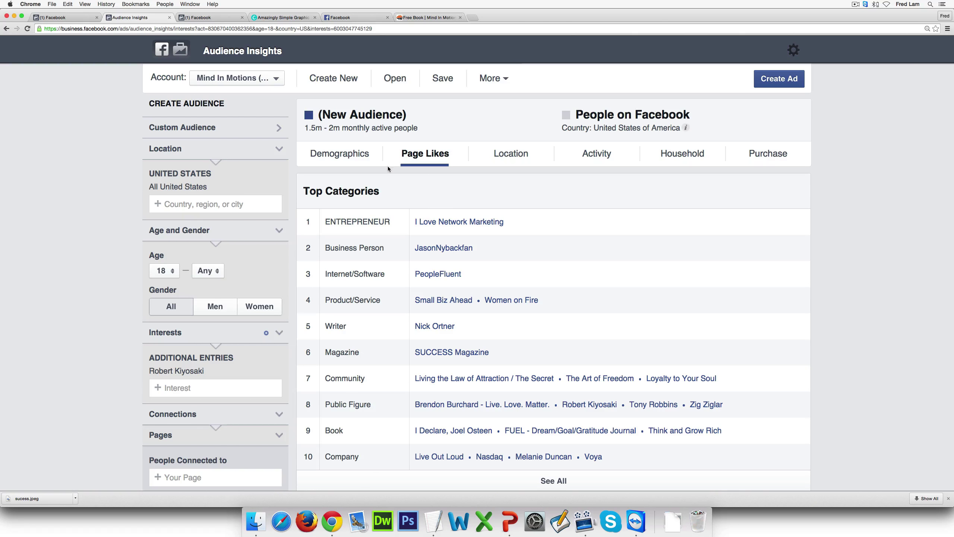
{"action": "scroll", "coordinate": [567, 221], "scroll_direction": "down", "scroll_amount": 2}
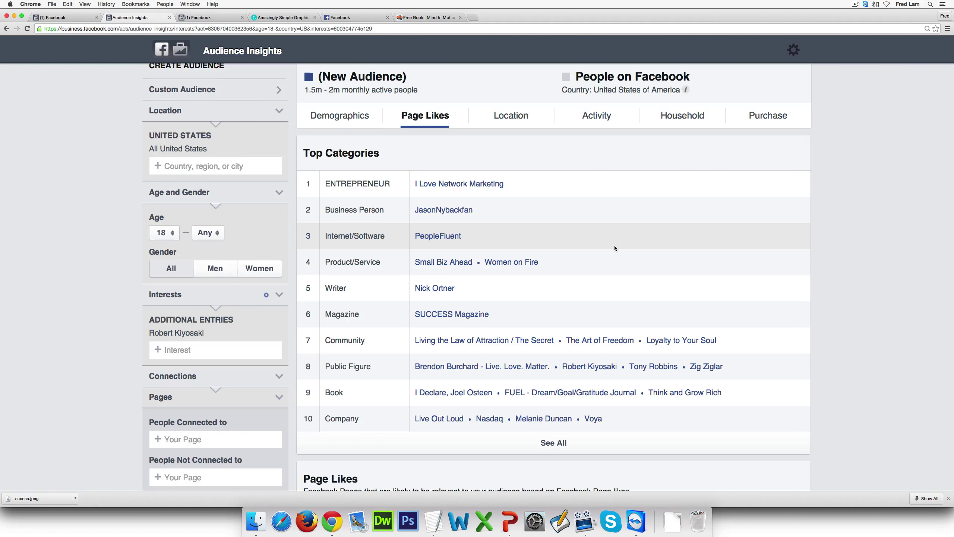
{"action": "scroll", "coordinate": [616, 248], "scroll_direction": "down", "scroll_amount": 6}
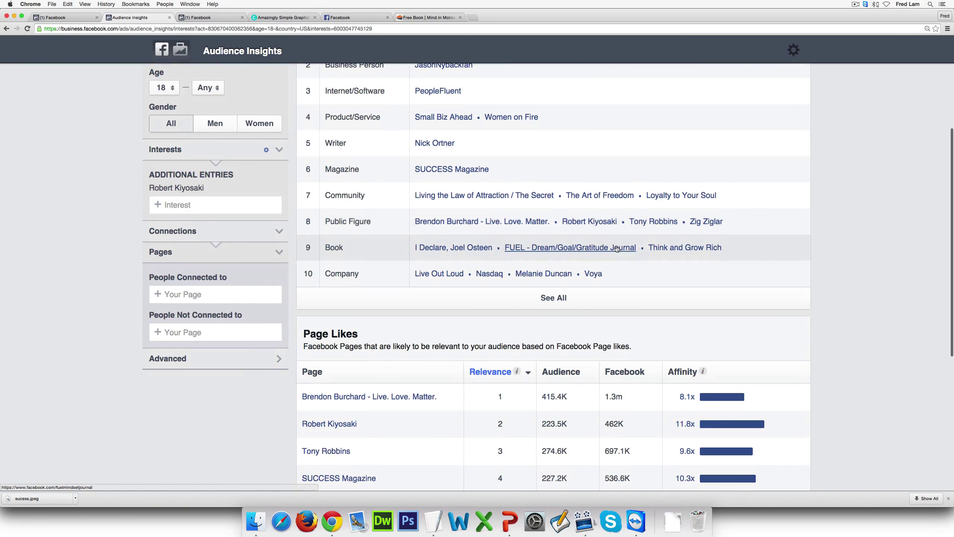
{"action": "scroll", "coordinate": [616, 248], "scroll_direction": "down", "scroll_amount": 2}
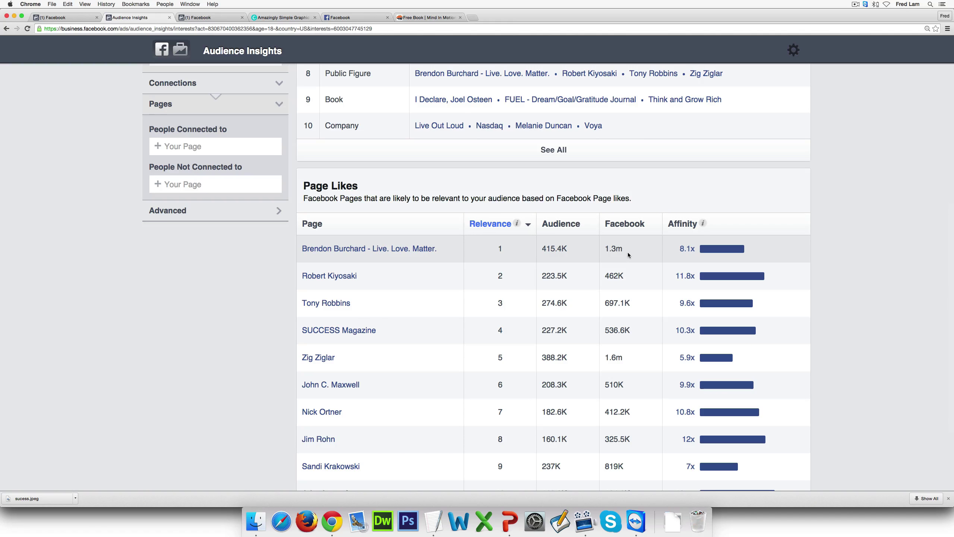
{"action": "scroll", "coordinate": [628, 255], "scroll_direction": "down", "scroll_amount": 1}
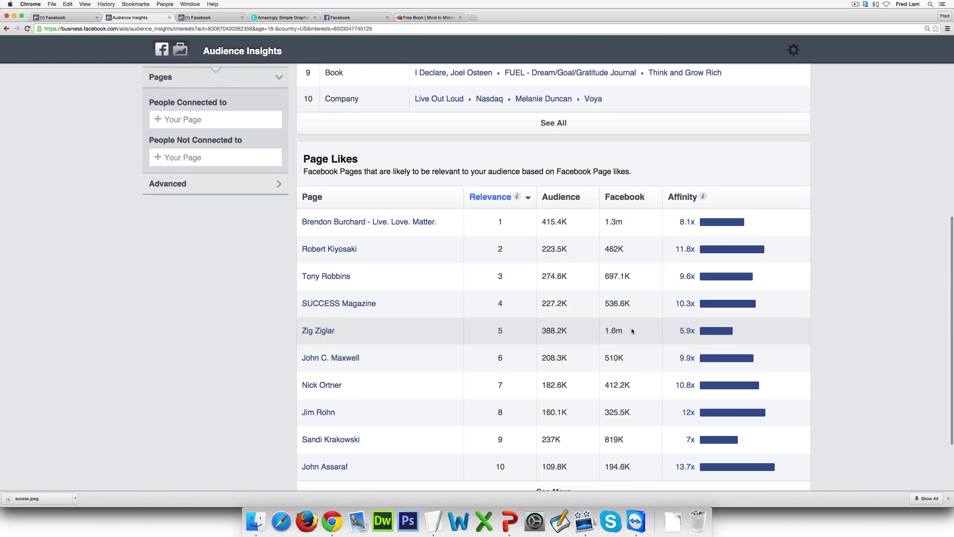
{"action": "scroll", "coordinate": [631, 328], "scroll_direction": "down", "scroll_amount": 3}
Show the audience's top cities, led by Miami, Florida at 4%
{"action": "scroll", "coordinate": [631, 328], "scroll_direction": "up", "scroll_amount": 3}
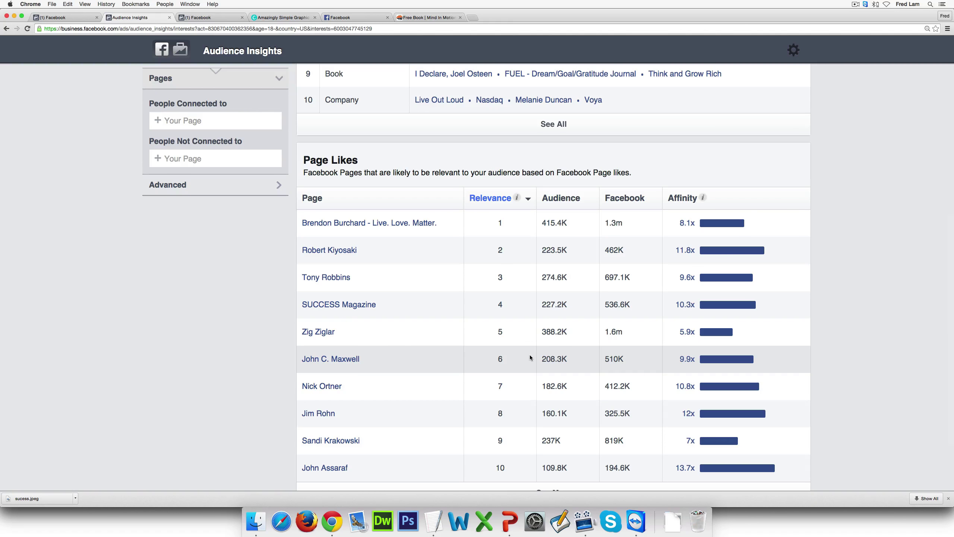
{"action": "scroll", "coordinate": [530, 357], "scroll_direction": "up", "scroll_amount": 15}
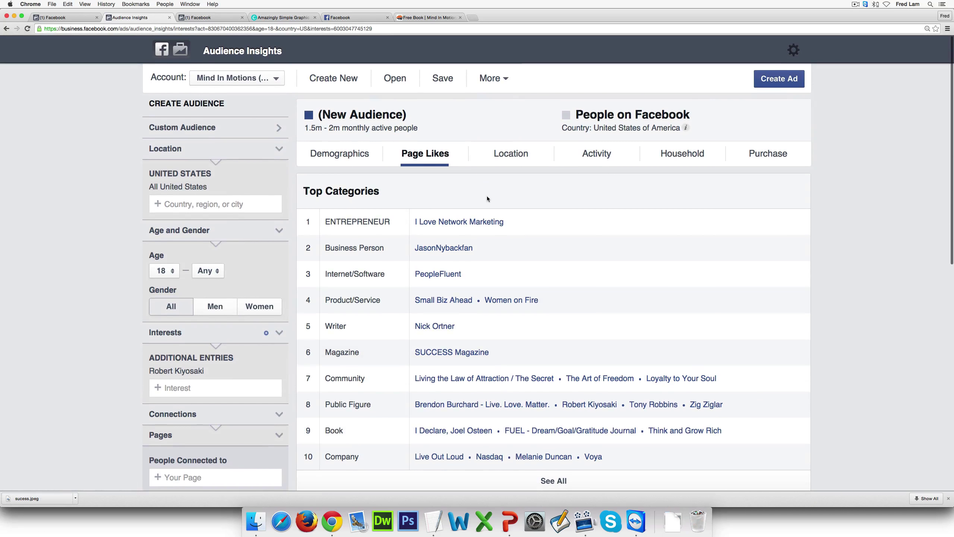
{"action": "left_click", "coordinate": [504, 157]}
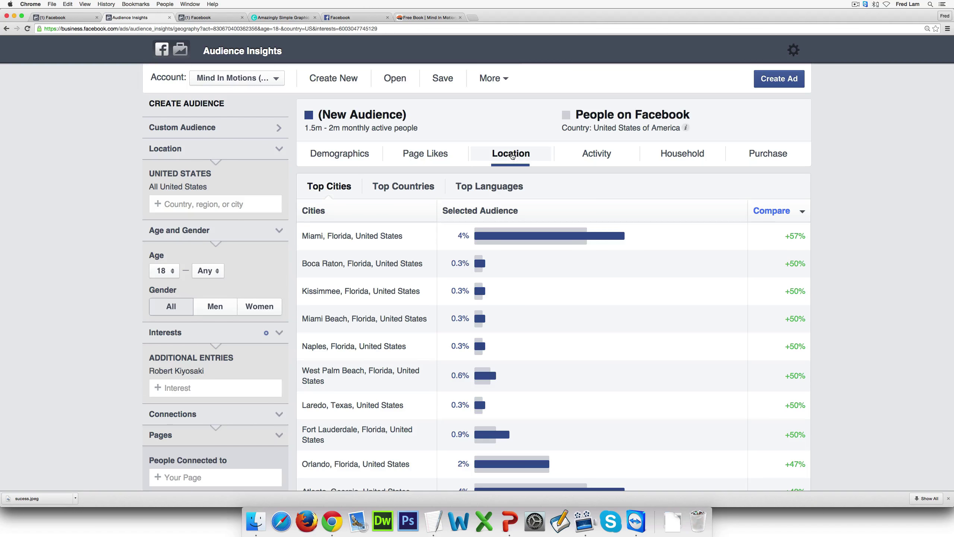
Review the audience's Activity tab charts
{"action": "left_click", "coordinate": [582, 159]}
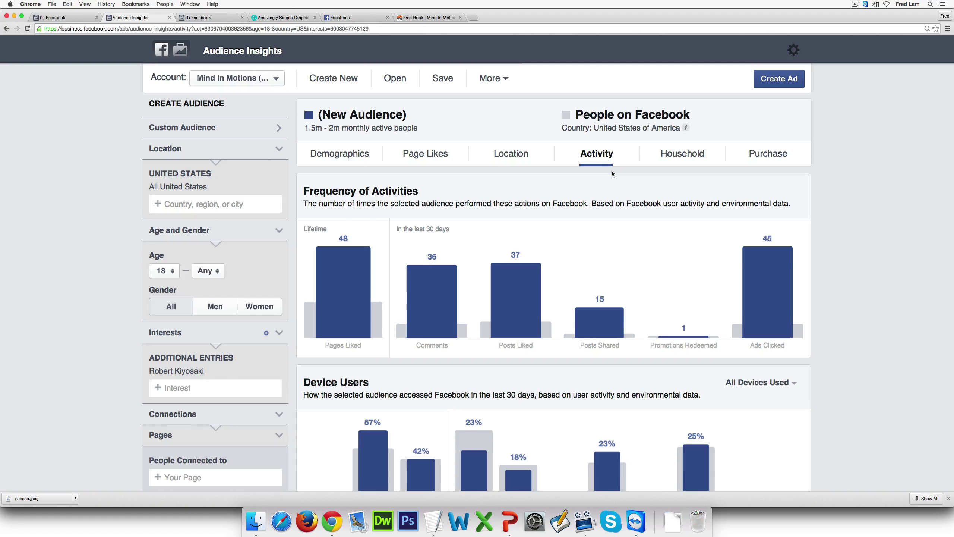
{"action": "mouse_move", "coordinate": [330, 278]}
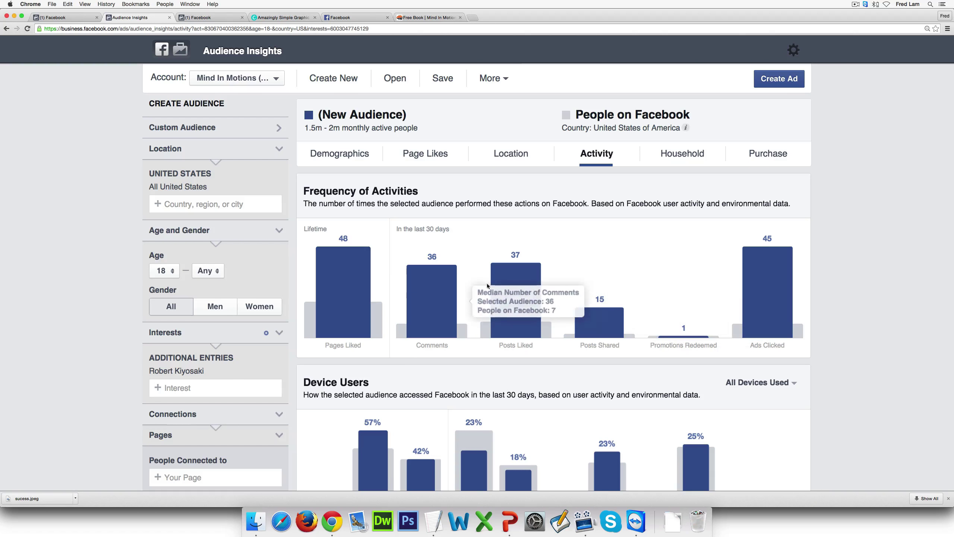
{"action": "mouse_move", "coordinate": [541, 288]}
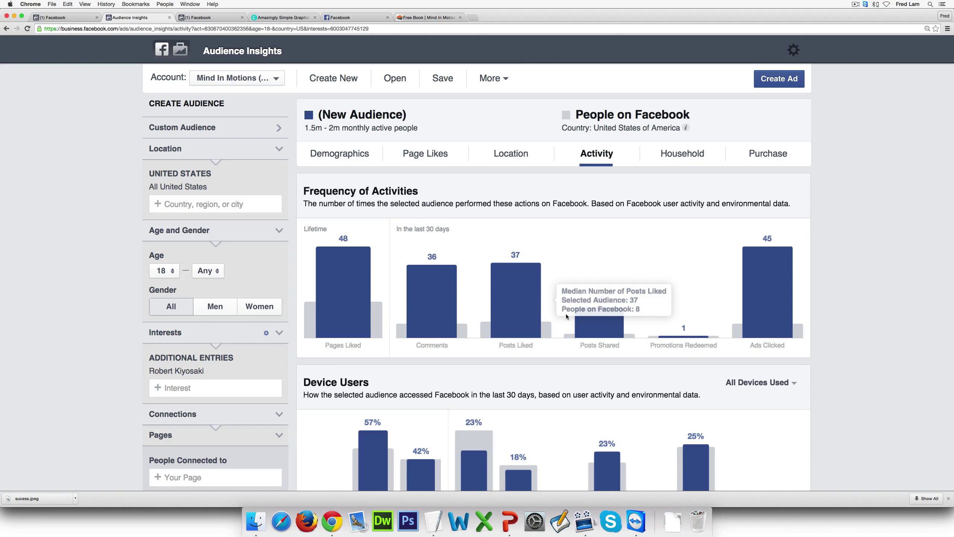
{"action": "mouse_move", "coordinate": [567, 317]}
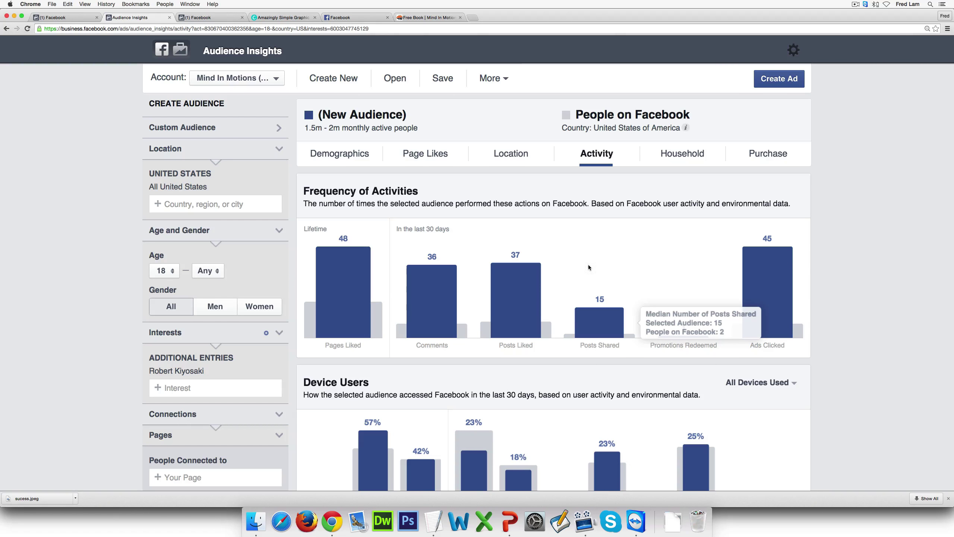
{"action": "mouse_move", "coordinate": [468, 329]}
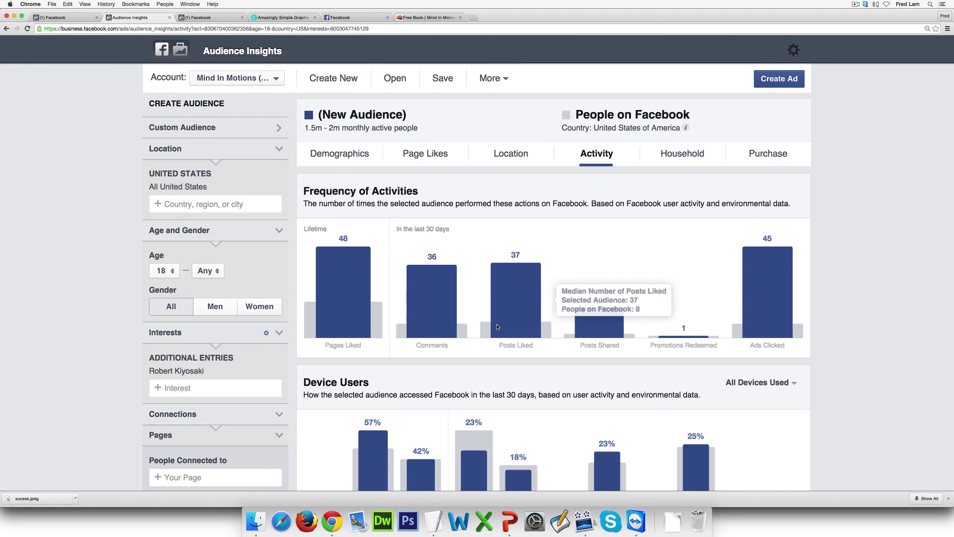
{"action": "mouse_move", "coordinate": [618, 274]}
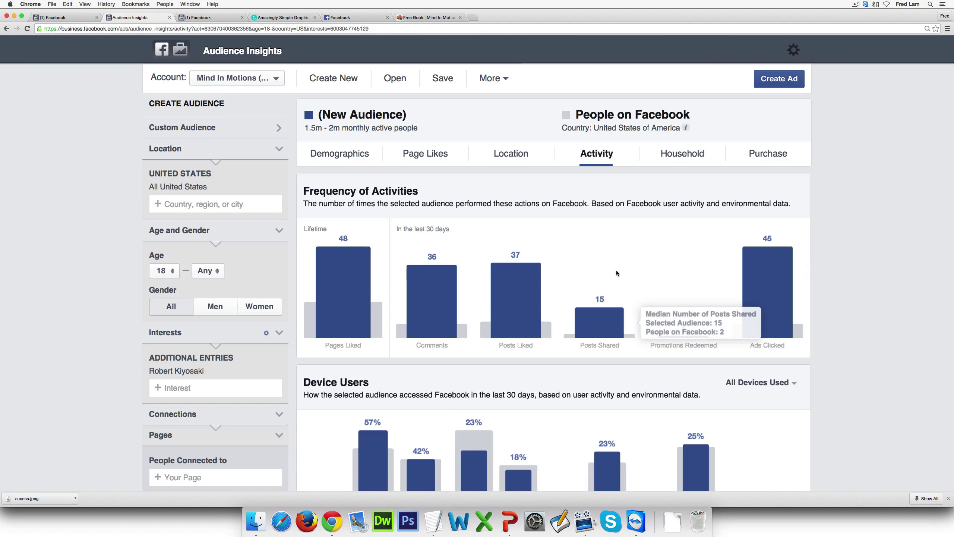
Check Device Users, then show Household data: income peaking at $50–75K, 66% homeowners
{"action": "scroll", "coordinate": [616, 273], "scroll_direction": "down", "scroll_amount": 3}
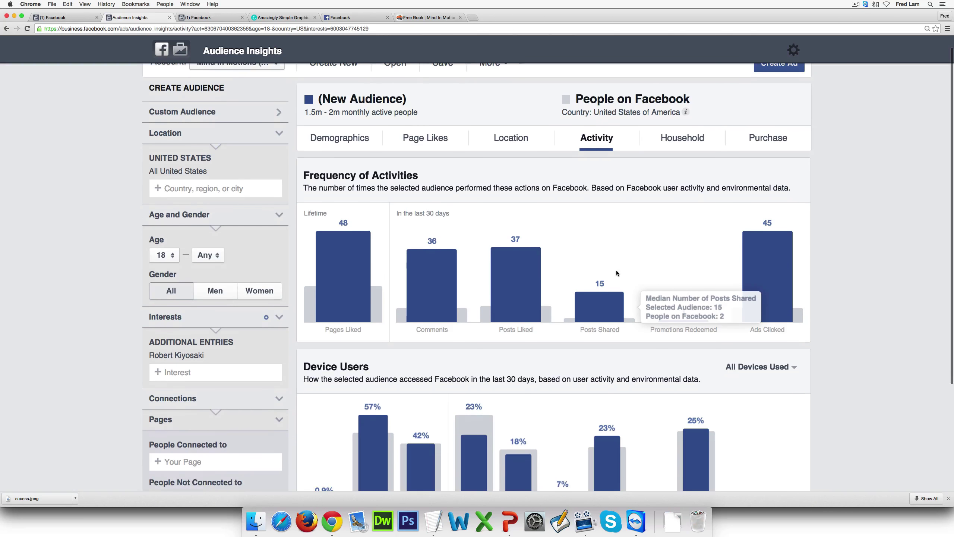
{"action": "scroll", "coordinate": [617, 272], "scroll_direction": "down", "scroll_amount": 1}
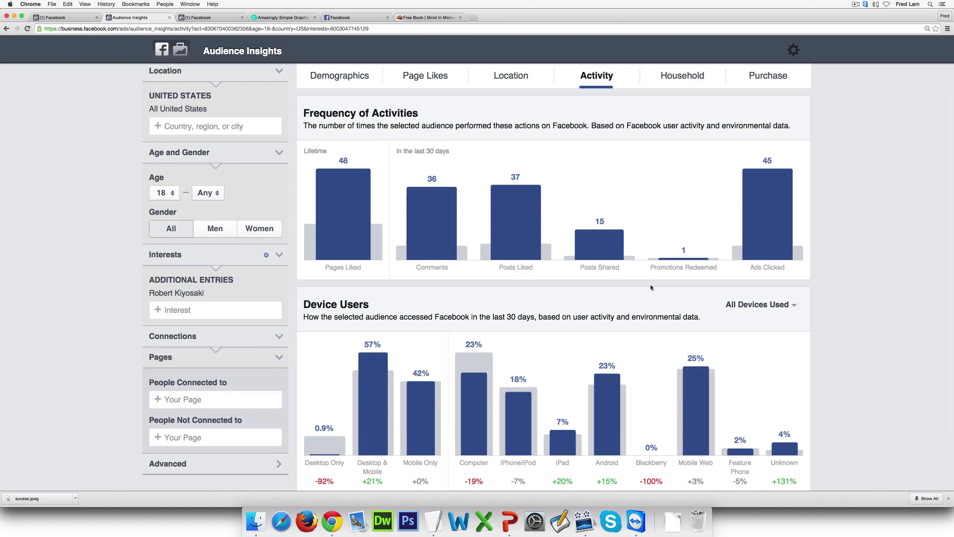
{"action": "scroll", "coordinate": [649, 284], "scroll_direction": "down", "scroll_amount": 4}
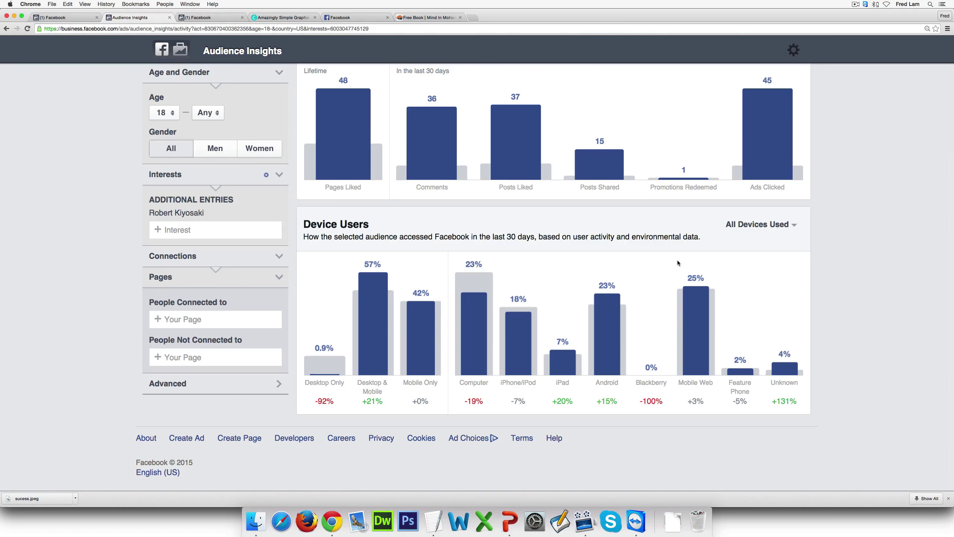
{"action": "mouse_move", "coordinate": [355, 326]}
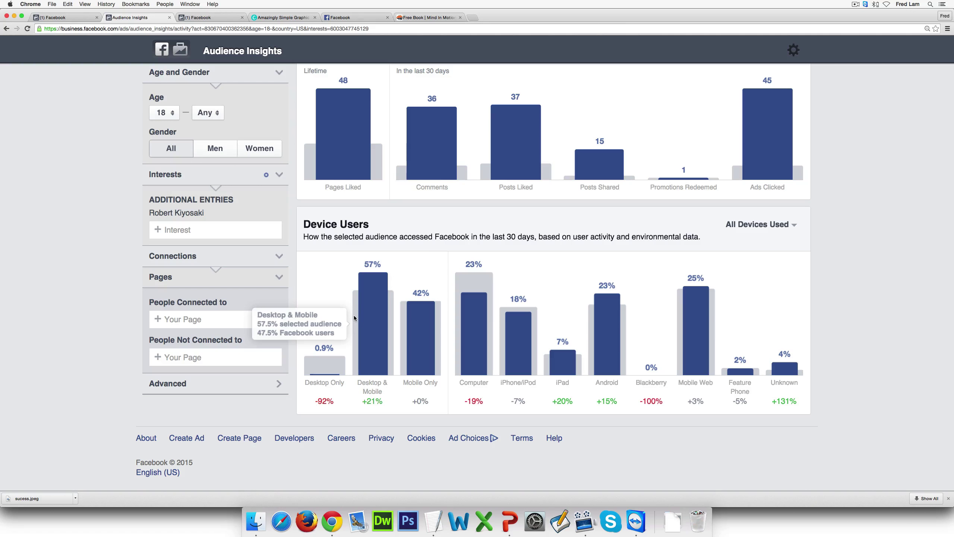
{"action": "scroll", "coordinate": [546, 256], "scroll_direction": "up", "scroll_amount": 1}
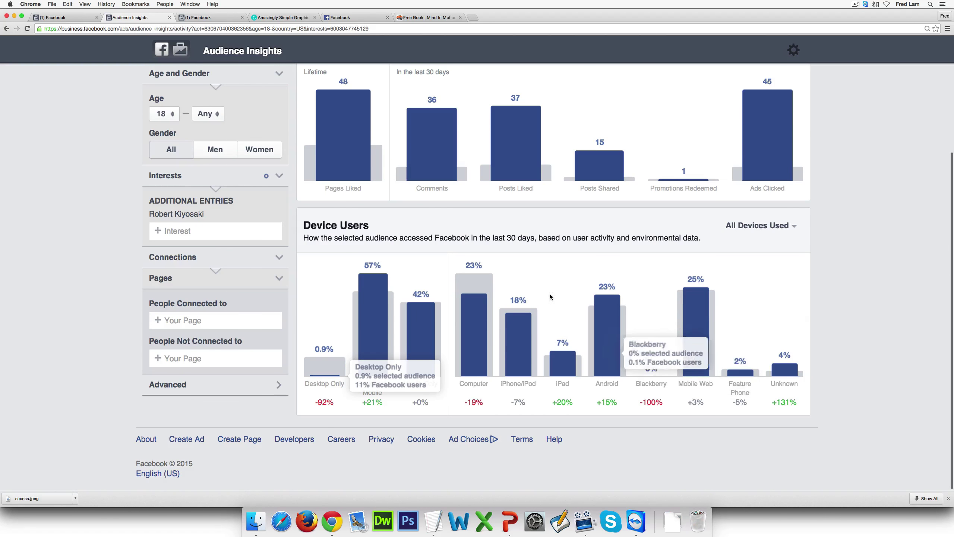
{"action": "scroll", "coordinate": [690, 311], "scroll_direction": "up", "scroll_amount": 5}
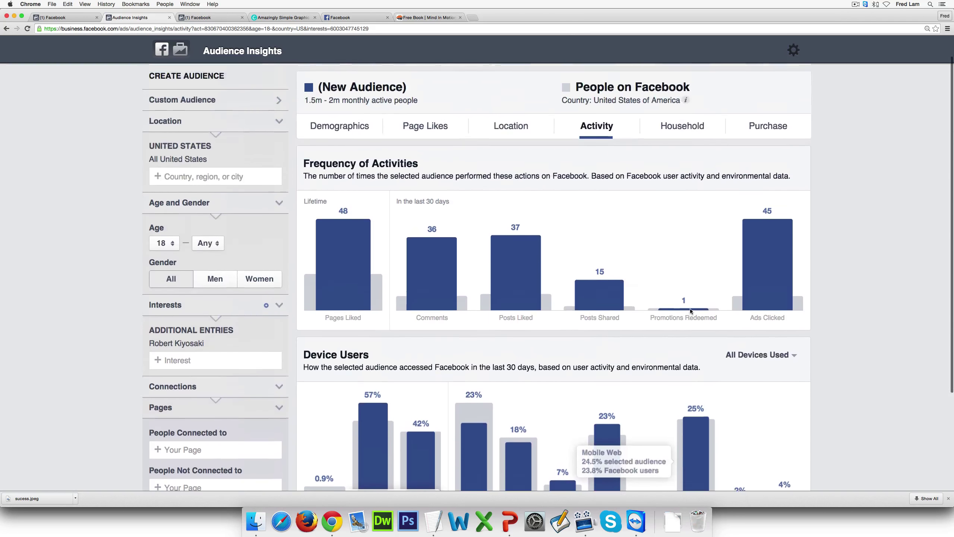
{"action": "scroll", "coordinate": [688, 282], "scroll_direction": "down", "scroll_amount": 1}
{"action": "left_click", "coordinate": [682, 152]}
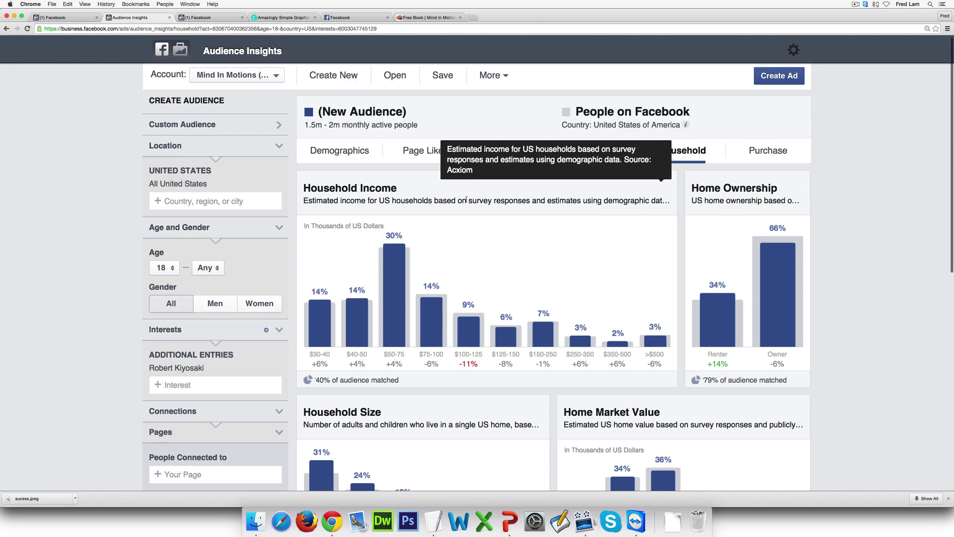
{"action": "scroll", "coordinate": [468, 200], "scroll_direction": "down", "scroll_amount": 2}
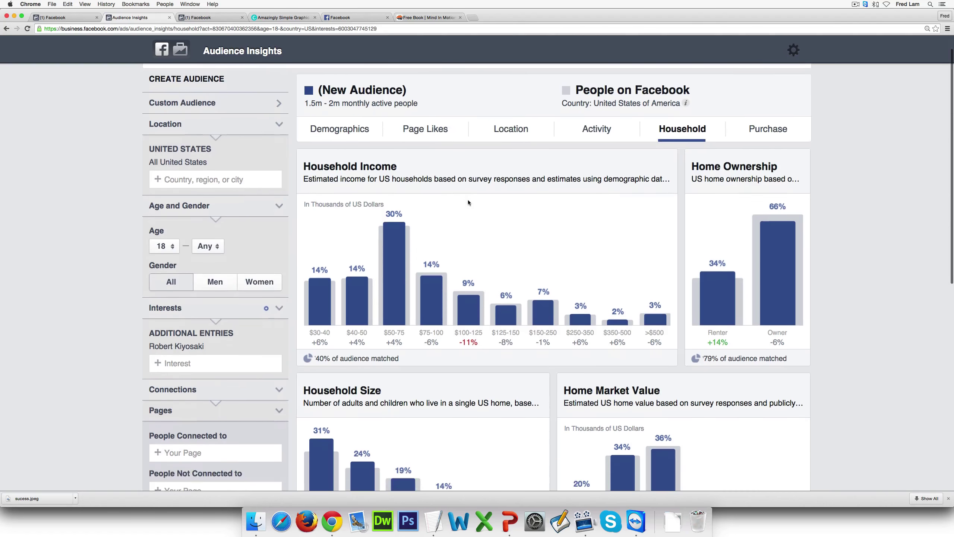
{"action": "mouse_move", "coordinate": [461, 223]}
{"action": "scroll", "coordinate": [461, 223], "scroll_direction": "down", "scroll_amount": 1}
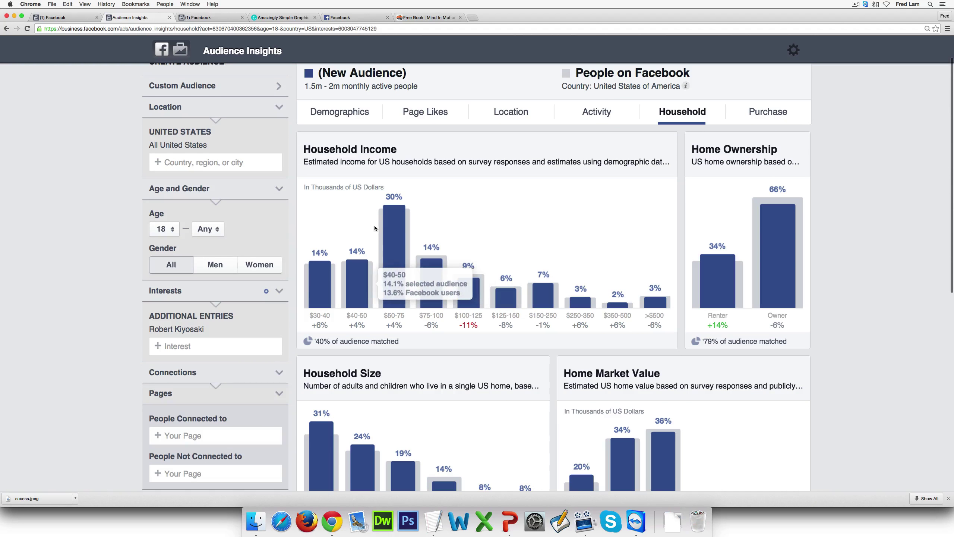
{"action": "mouse_move", "coordinate": [446, 197]}
{"action": "mouse_move", "coordinate": [399, 292]}
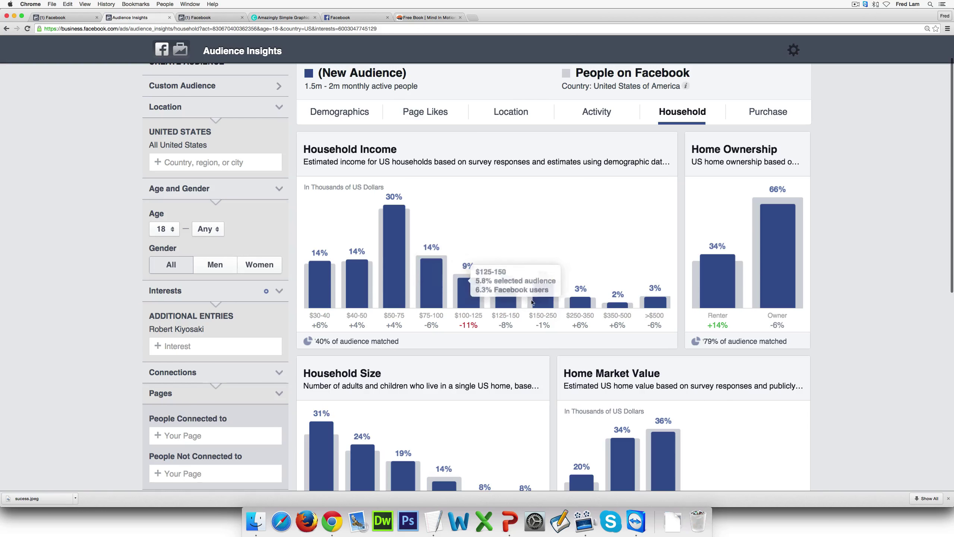
{"action": "mouse_move", "coordinate": [463, 274]}
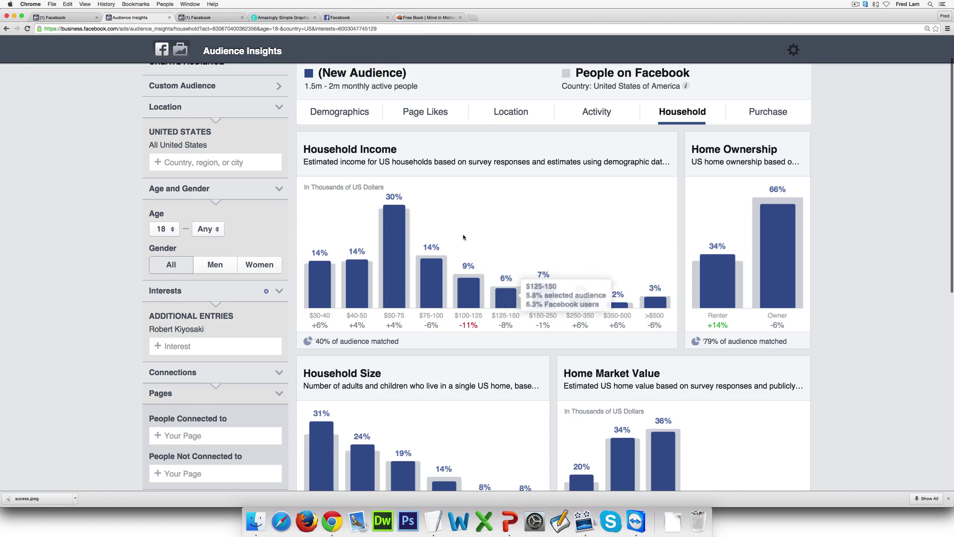
{"action": "mouse_move", "coordinate": [513, 219]}
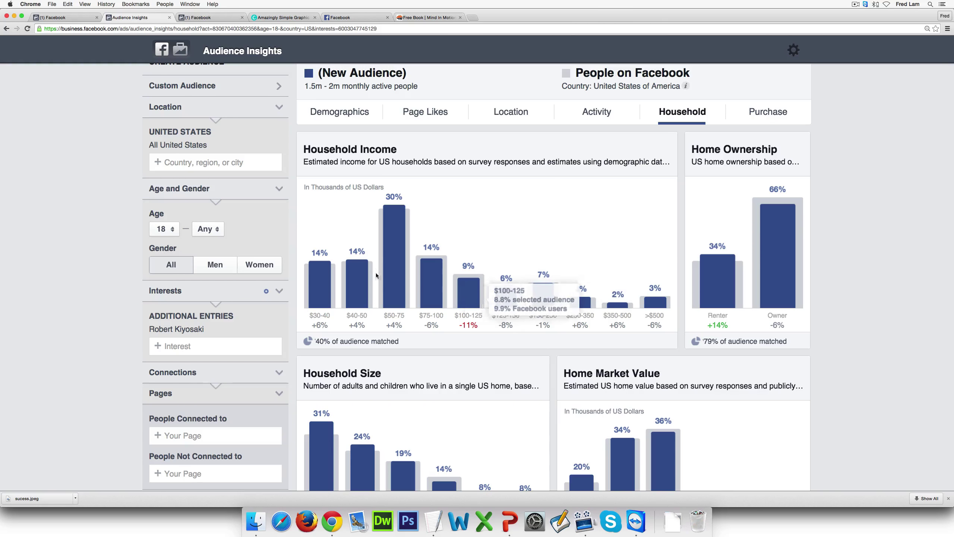
{"action": "mouse_move", "coordinate": [542, 204]}
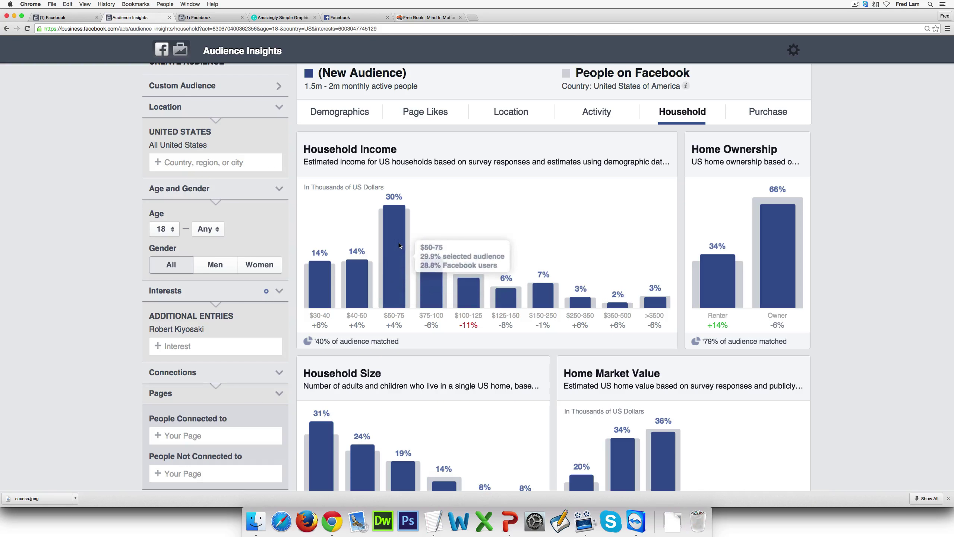
{"action": "mouse_move", "coordinate": [567, 254]}
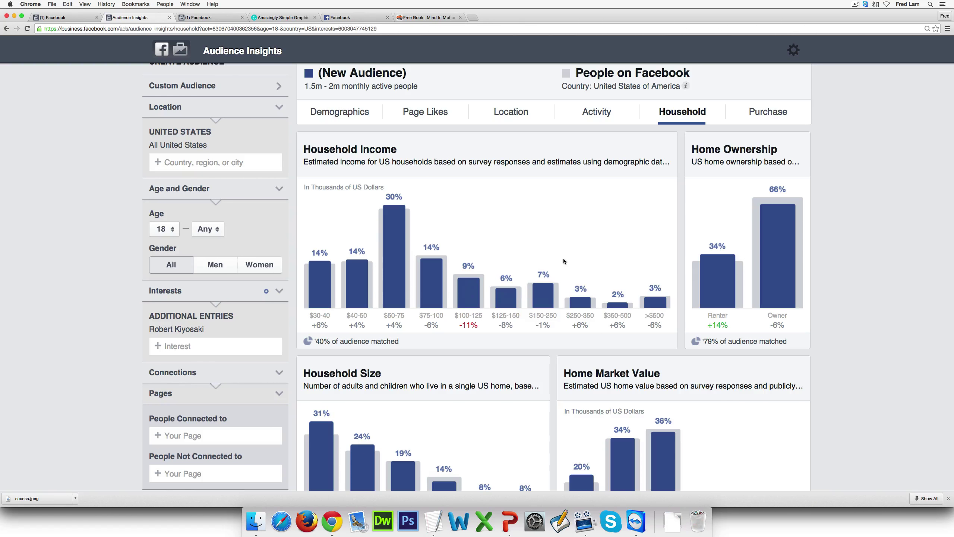
{"action": "mouse_move", "coordinate": [793, 273]}
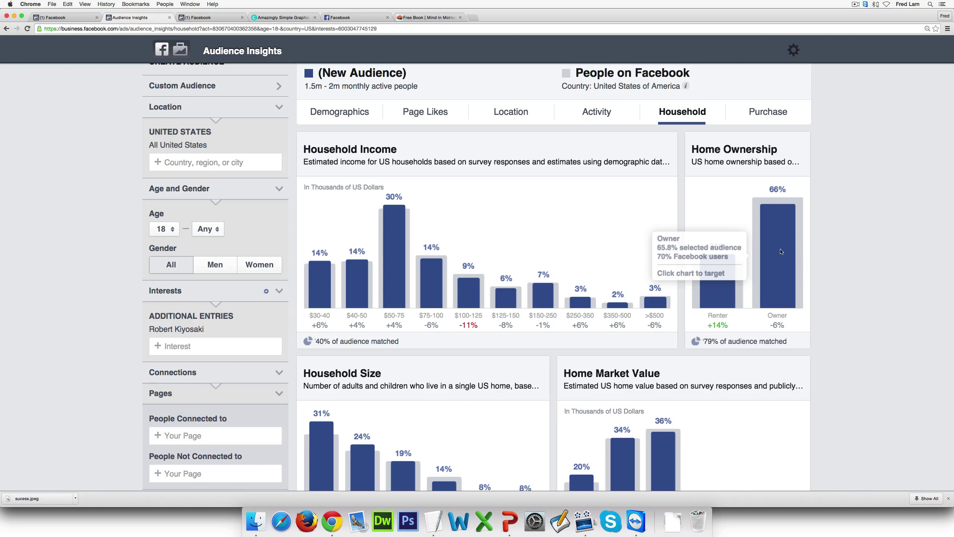
{"action": "mouse_move", "coordinate": [727, 280]}
{"action": "scroll", "coordinate": [809, 276], "scroll_direction": "down", "scroll_amount": 5}
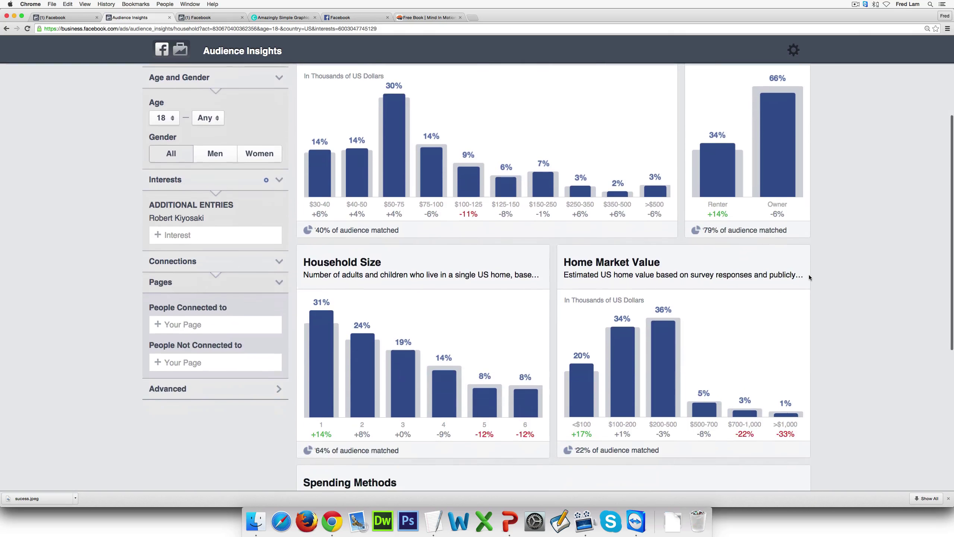
{"action": "scroll", "coordinate": [809, 277], "scroll_direction": "down", "scroll_amount": 1}
{"action": "mouse_move", "coordinate": [501, 314]}
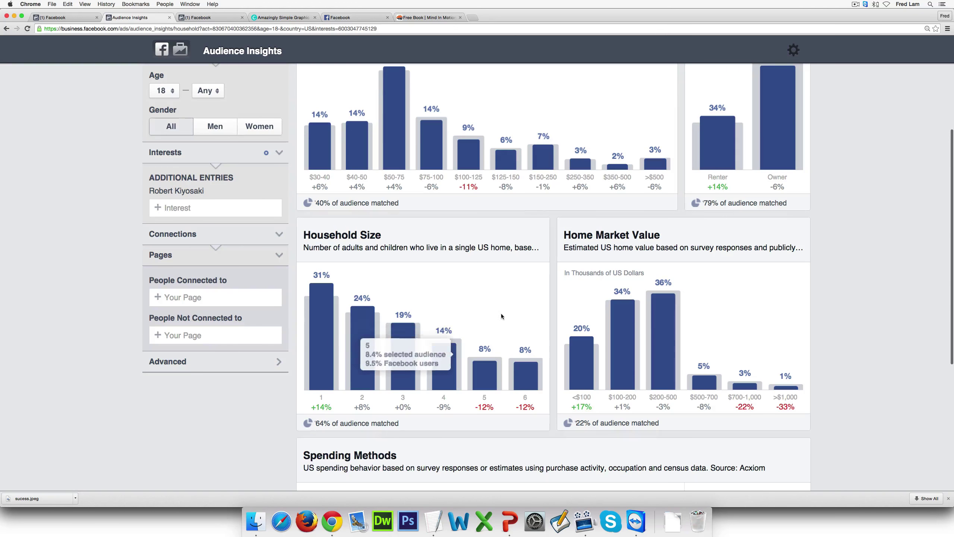
{"action": "mouse_move", "coordinate": [794, 314]}
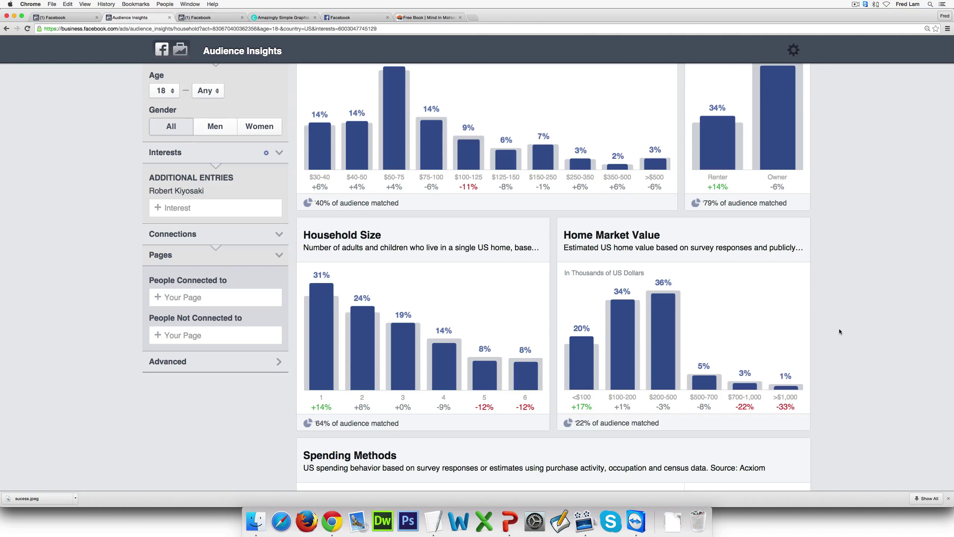
{"action": "scroll", "coordinate": [840, 329], "scroll_direction": "down", "scroll_amount": 5}
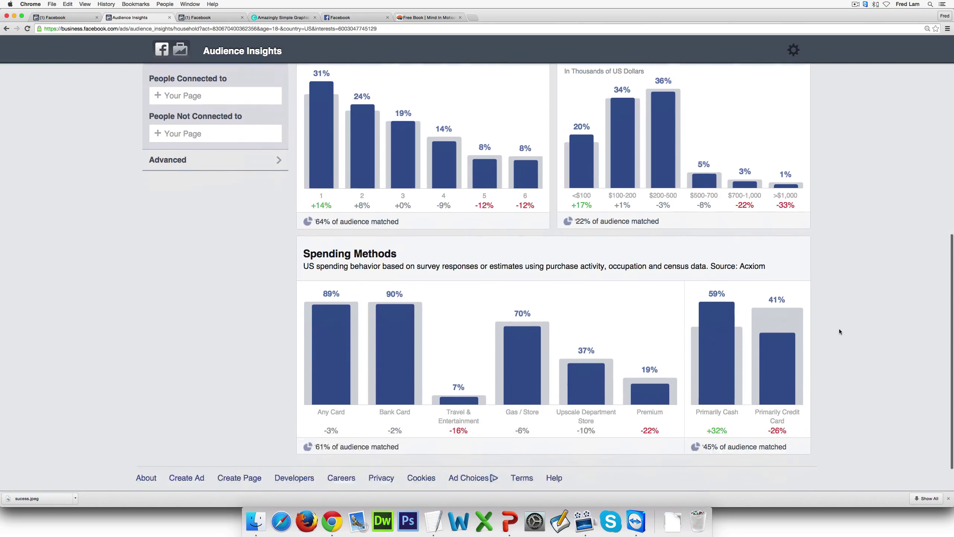
{"action": "scroll", "coordinate": [840, 328], "scroll_direction": "down", "scroll_amount": 1}
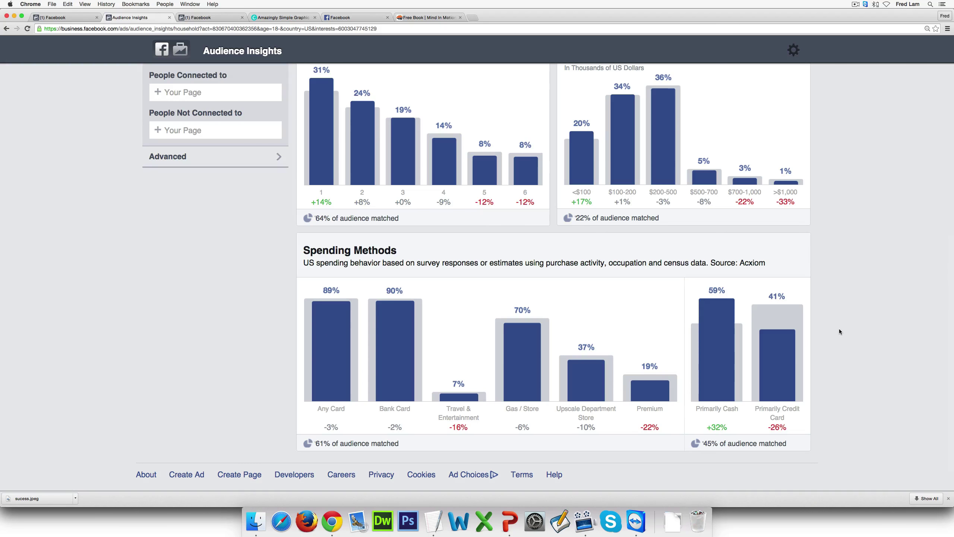
{"action": "mouse_move", "coordinate": [711, 323]}
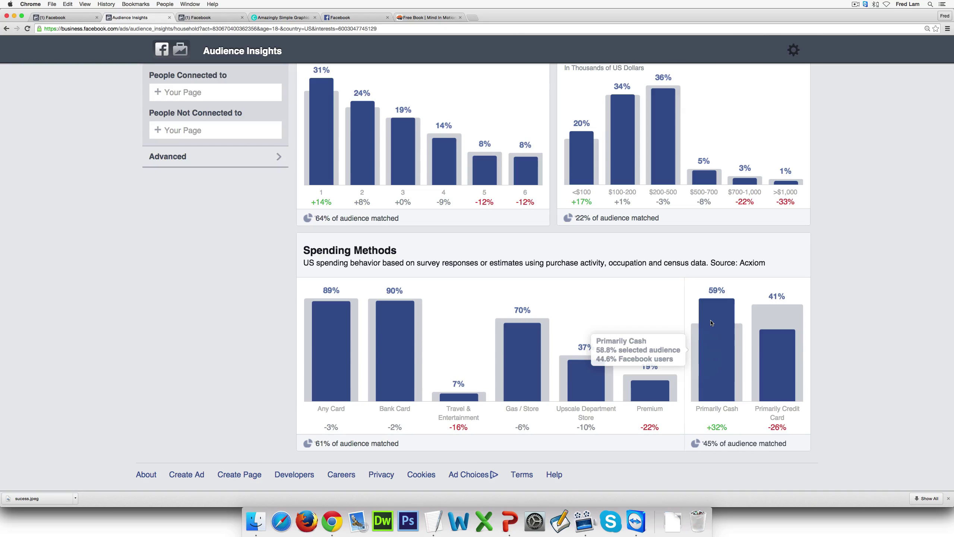
{"action": "mouse_move", "coordinate": [769, 358]}
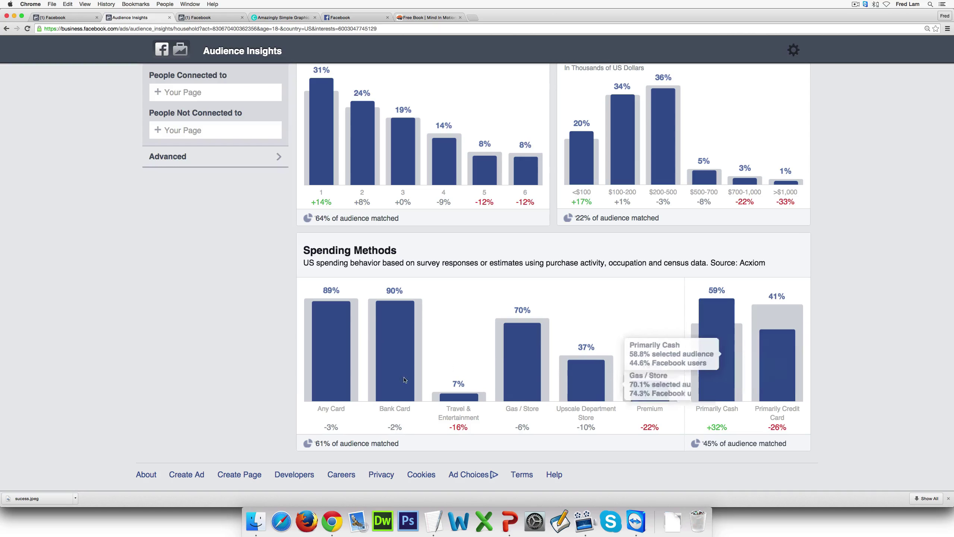
{"action": "mouse_move", "coordinate": [356, 343]}
{"action": "mouse_move", "coordinate": [395, 329]}
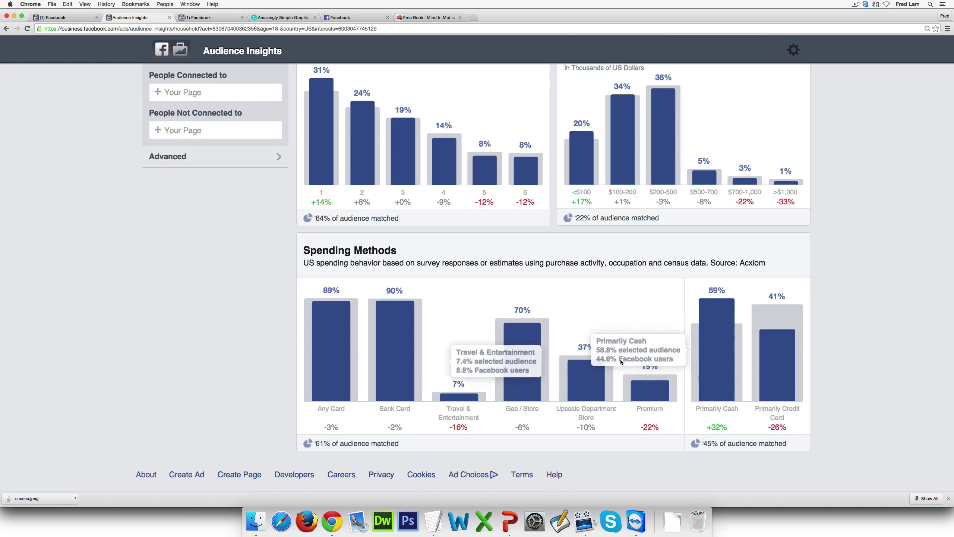
{"action": "mouse_move", "coordinate": [331, 352]}
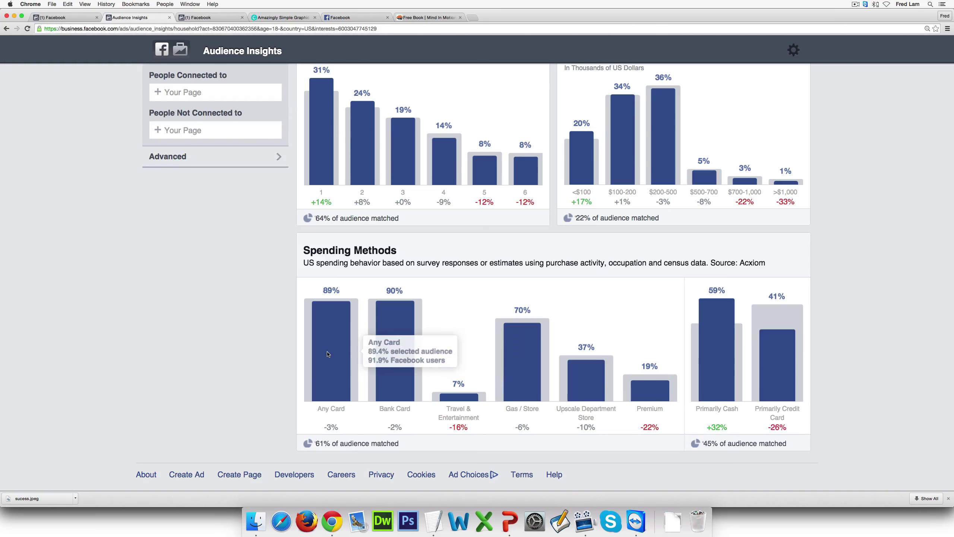
{"action": "scroll", "coordinate": [294, 344], "scroll_direction": "up", "scroll_amount": 10}
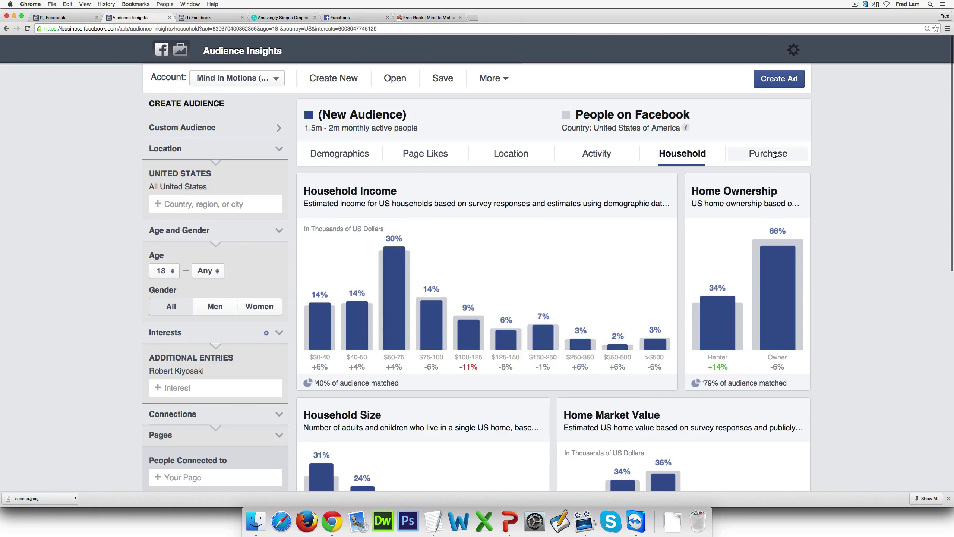
Review Retail Spending, Online Purchases and Purchase Behavior, led by Food and drink at 69%
{"action": "left_click", "coordinate": [773, 157]}
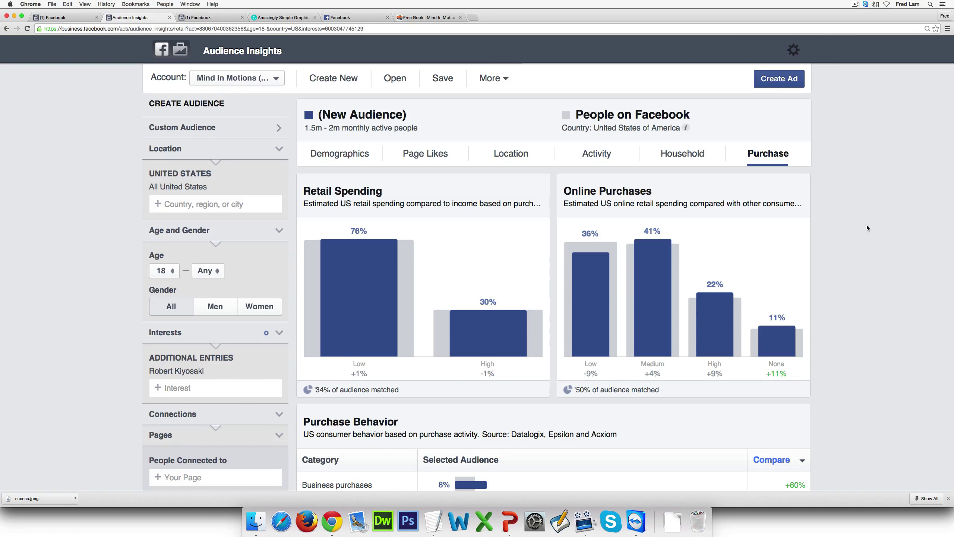
{"action": "scroll", "coordinate": [831, 224], "scroll_direction": "down", "scroll_amount": 3}
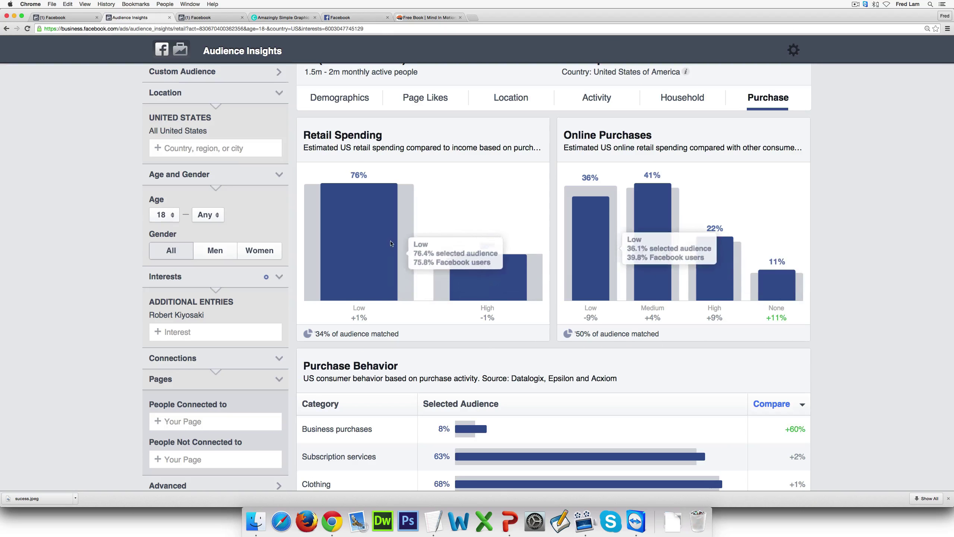
{"action": "mouse_move", "coordinate": [374, 265]}
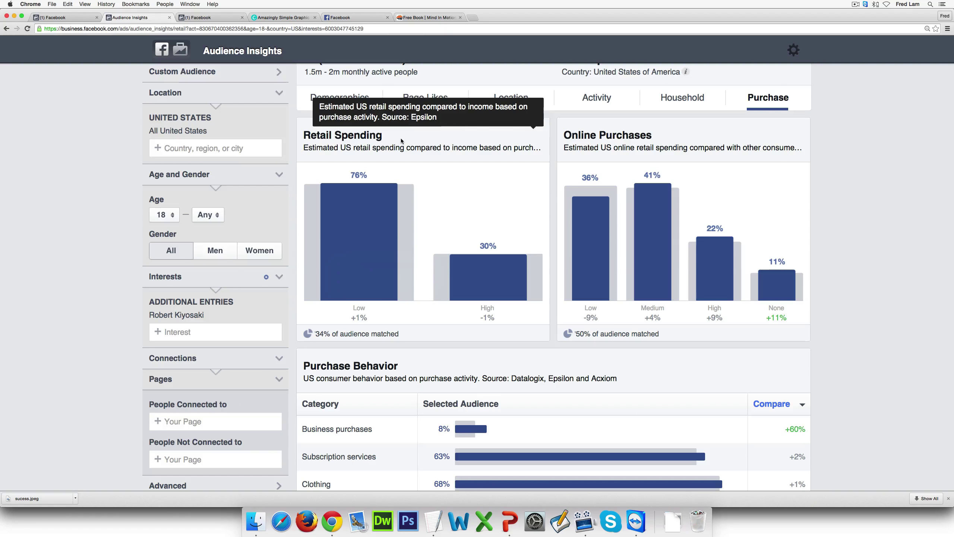
{"action": "mouse_move", "coordinate": [584, 204]}
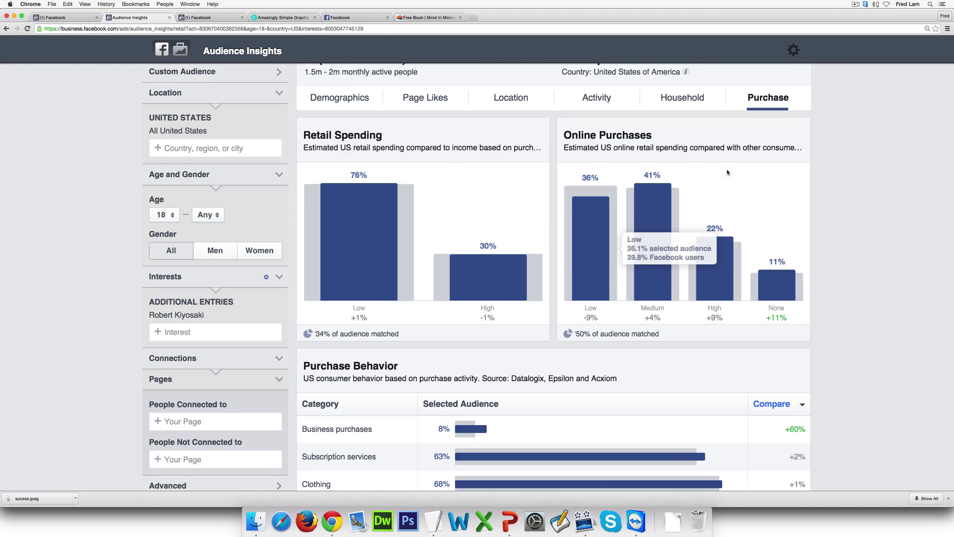
{"action": "mouse_move", "coordinate": [705, 258]}
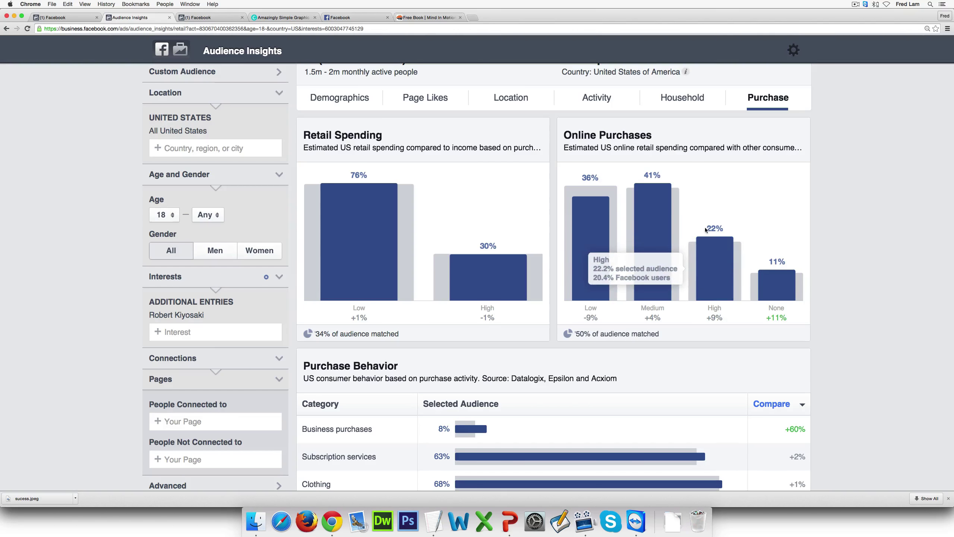
{"action": "mouse_move", "coordinate": [711, 234]}
{"action": "mouse_move", "coordinate": [784, 252]}
{"action": "scroll", "coordinate": [692, 231], "scroll_direction": "down", "scroll_amount": 5}
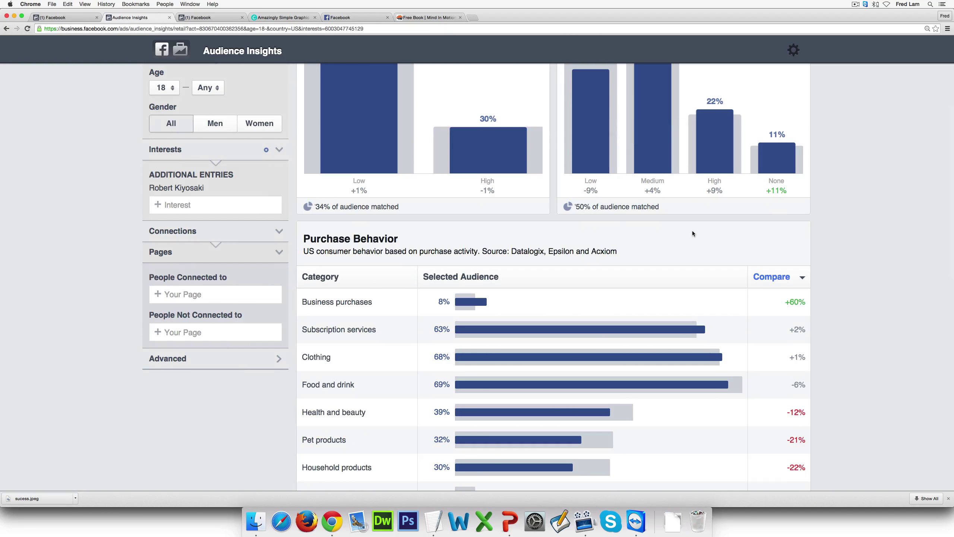
{"action": "scroll", "coordinate": [693, 232], "scroll_direction": "down", "scroll_amount": 2}
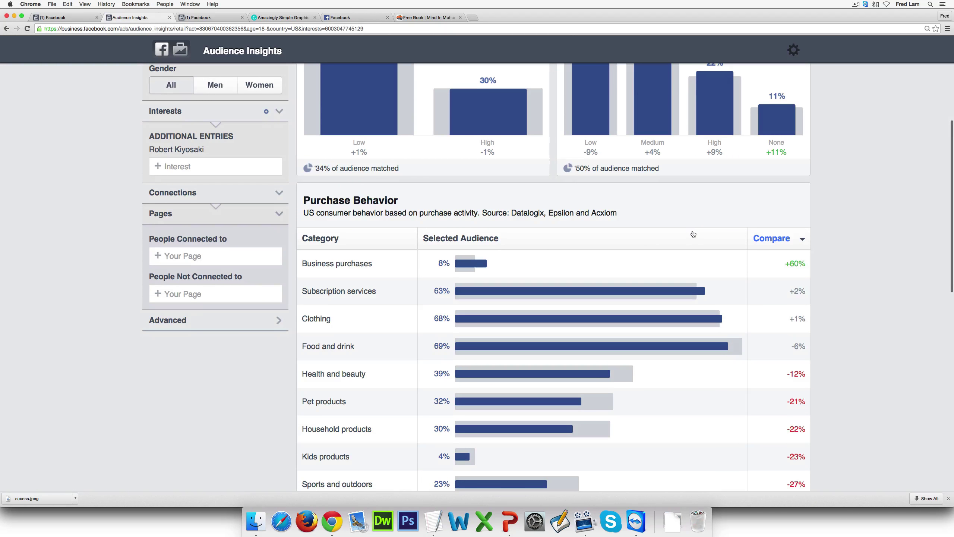
{"action": "scroll", "coordinate": [693, 235], "scroll_direction": "down", "scroll_amount": 3}
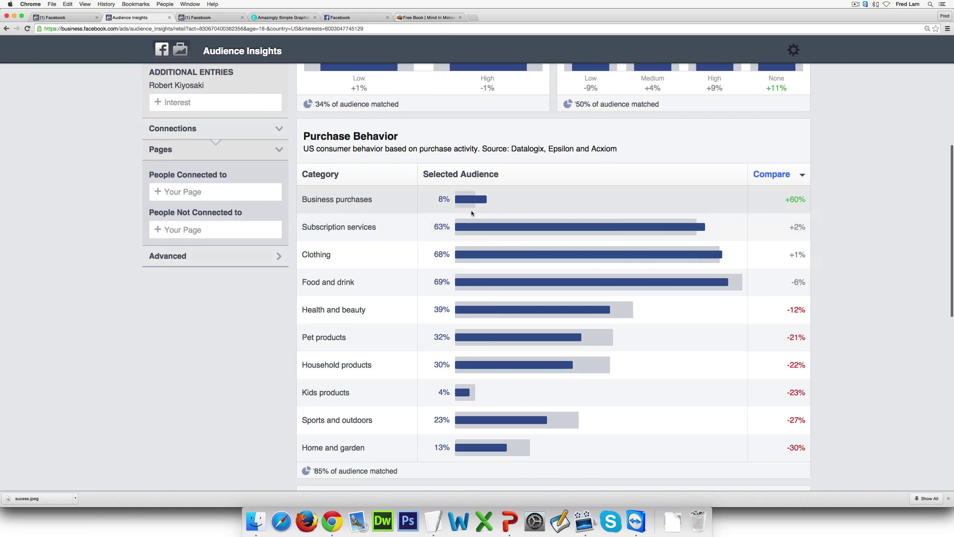
{"action": "mouse_move", "coordinate": [474, 204]}
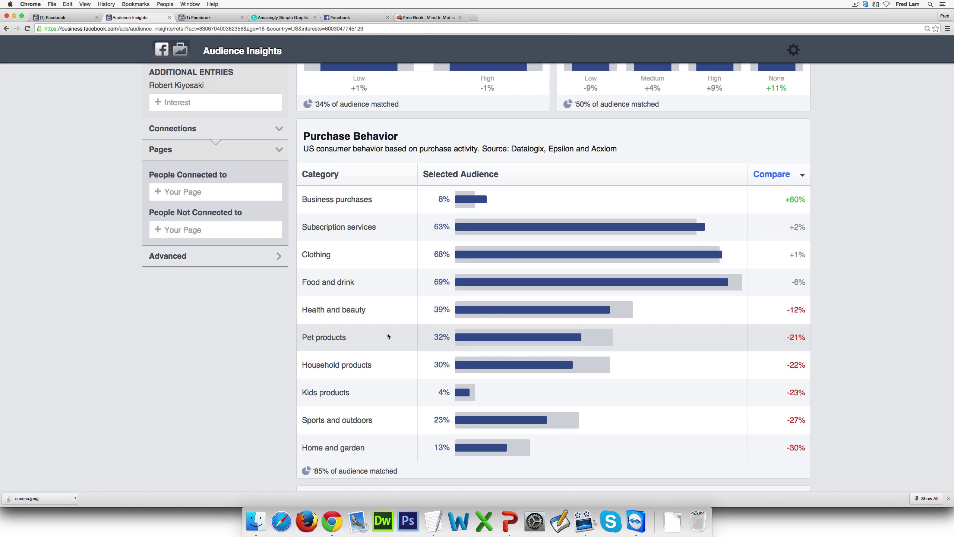
{"action": "mouse_move", "coordinate": [606, 339]}
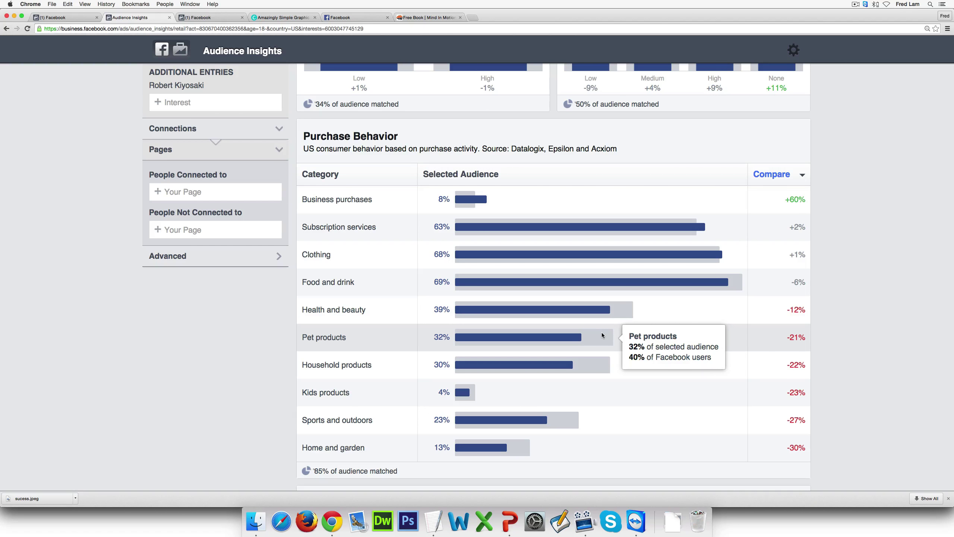
{"action": "mouse_move", "coordinate": [554, 257]}
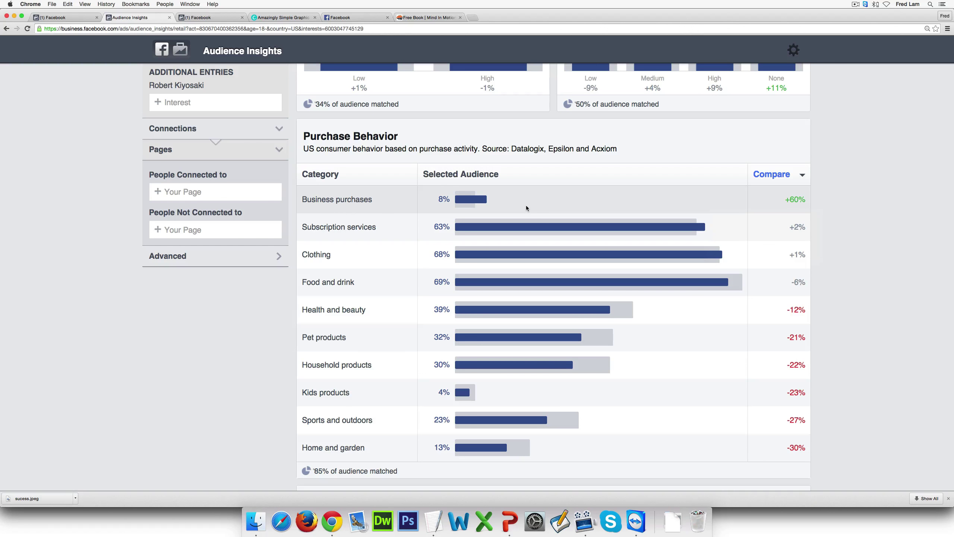
{"action": "scroll", "coordinate": [526, 208], "scroll_direction": "down", "scroll_amount": 5}
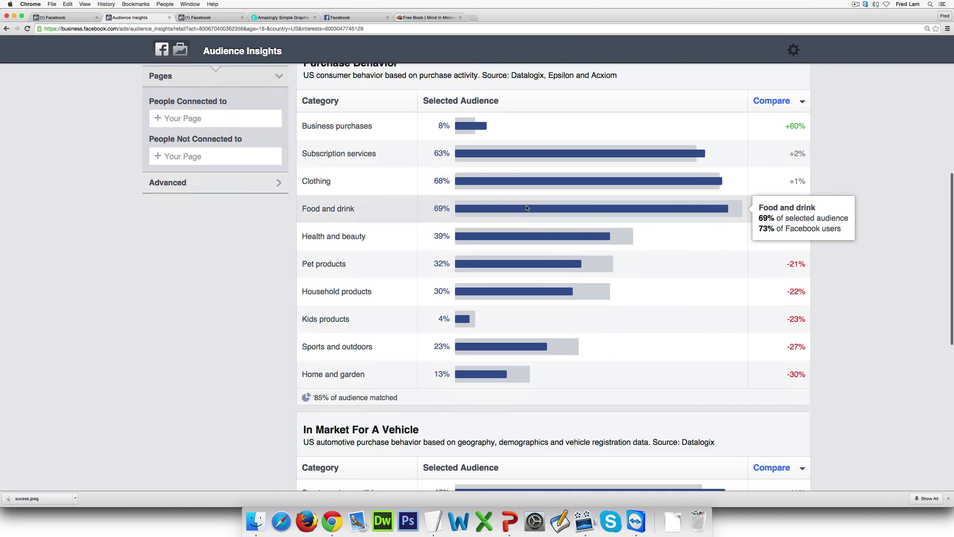
{"action": "scroll", "coordinate": [526, 208], "scroll_direction": "down", "scroll_amount": 5}
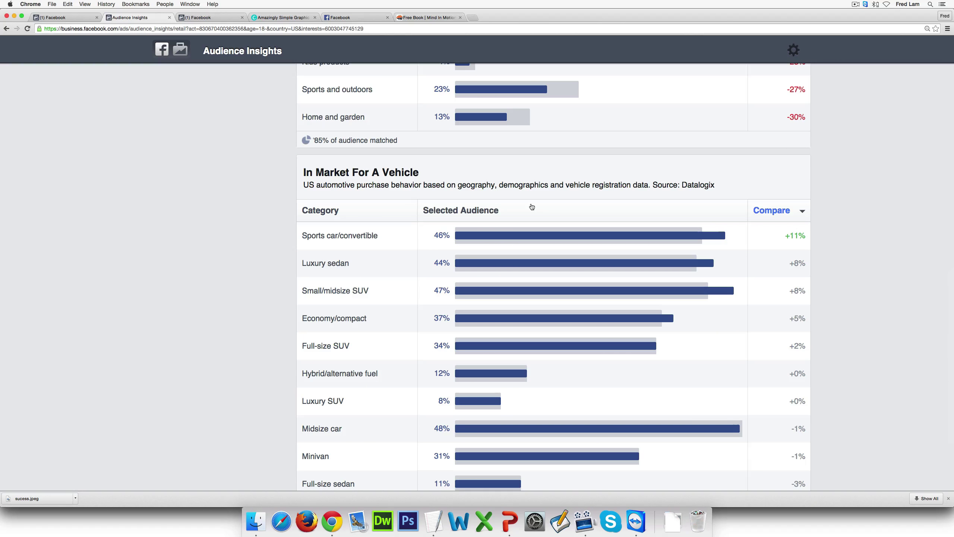
{"action": "scroll", "coordinate": [532, 207], "scroll_direction": "down", "scroll_amount": 1}
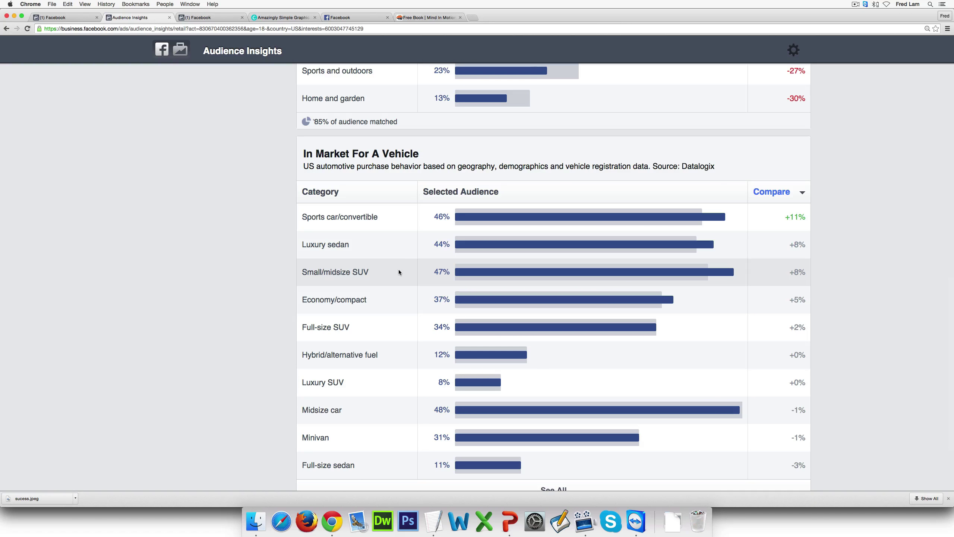
{"action": "scroll", "coordinate": [399, 272], "scroll_direction": "down", "scroll_amount": 2}
{"action": "scroll", "coordinate": [419, 312], "scroll_direction": "up", "scroll_amount": 10}
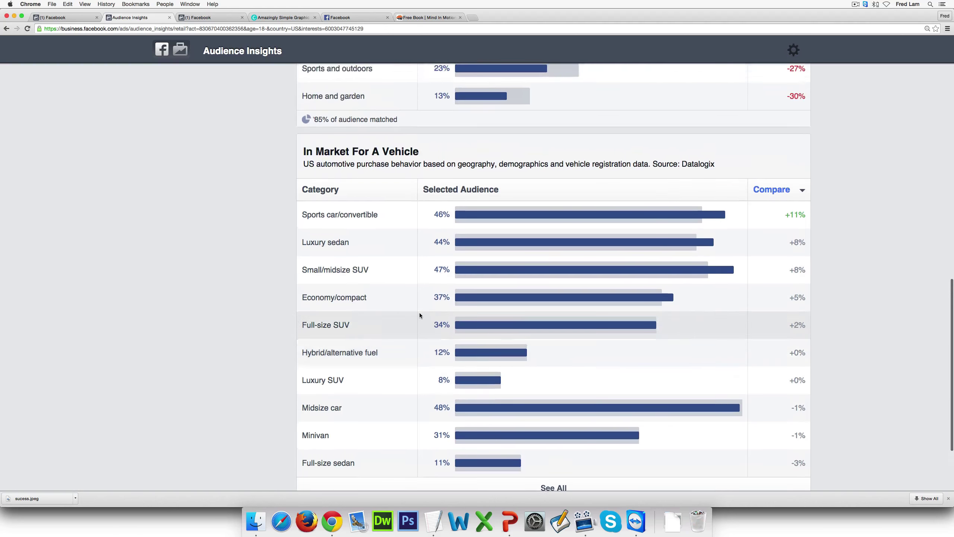
{"action": "scroll", "coordinate": [419, 311], "scroll_direction": "up", "scroll_amount": 8}
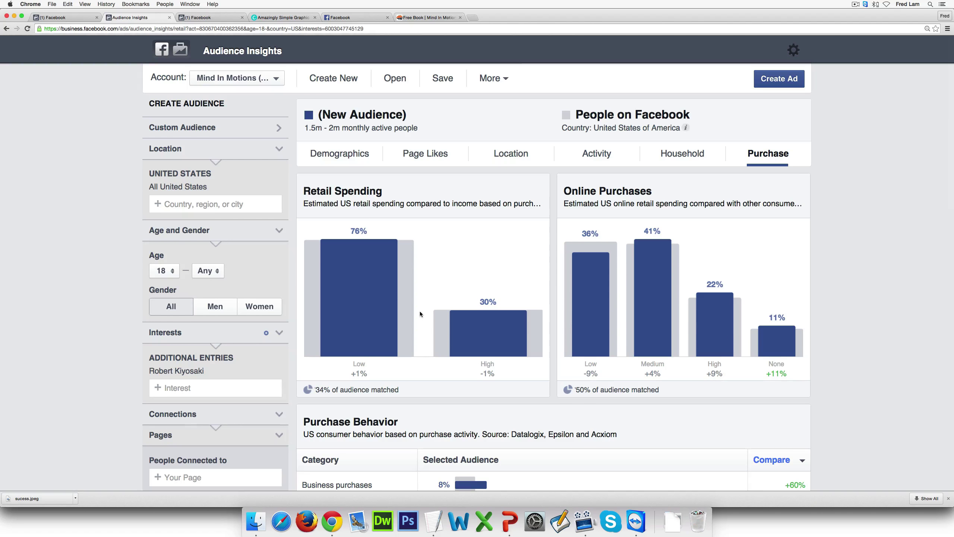
{"action": "scroll", "coordinate": [509, 245], "scroll_direction": "down", "scroll_amount": 5}
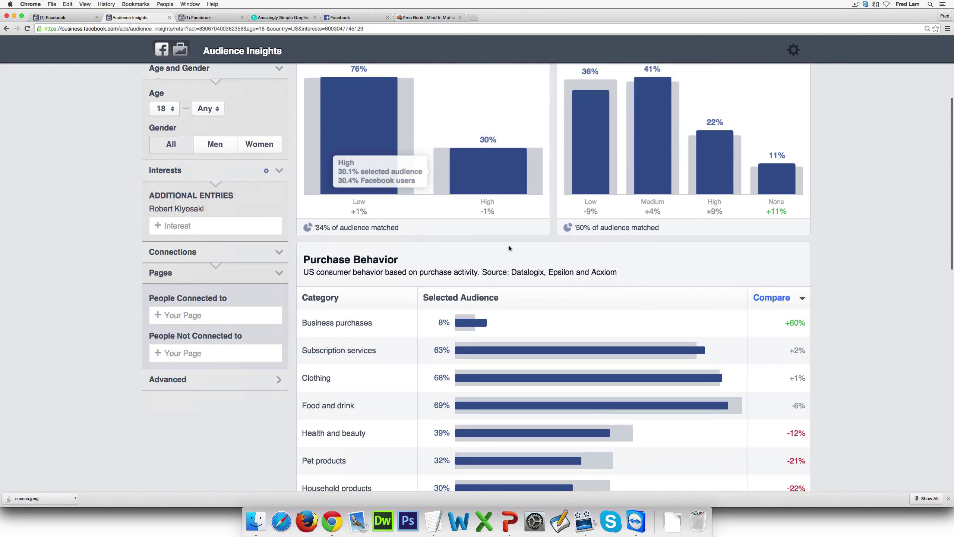
{"action": "scroll", "coordinate": [508, 245], "scroll_direction": "up", "scroll_amount": 5}
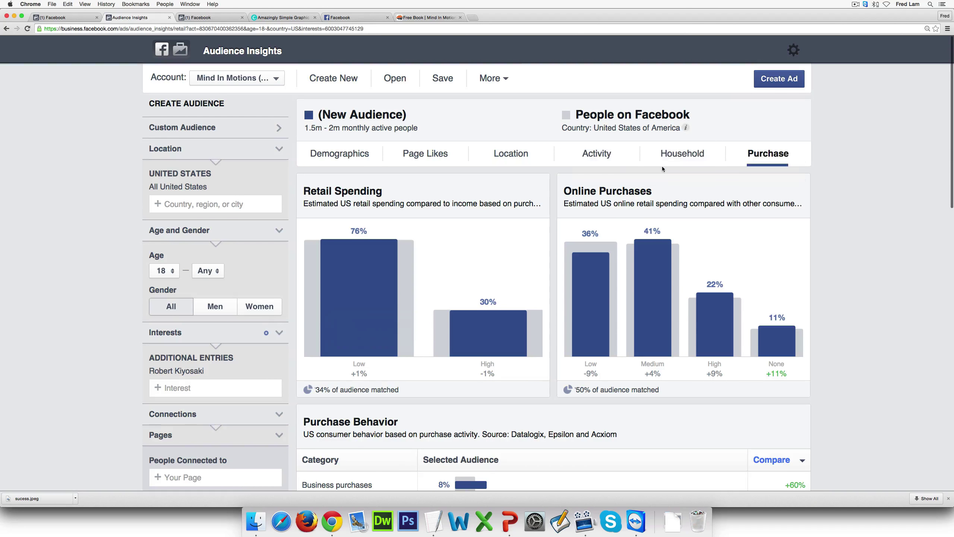
View the Household Income bars on the Household tab, then switch to the slide presentation
{"action": "left_click", "coordinate": [664, 161]}
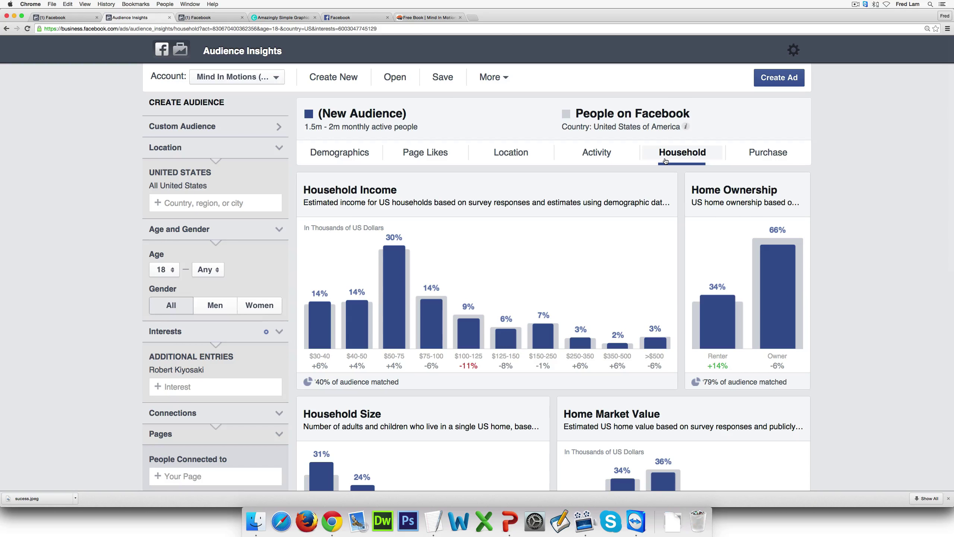
{"action": "mouse_move", "coordinate": [355, 247]}
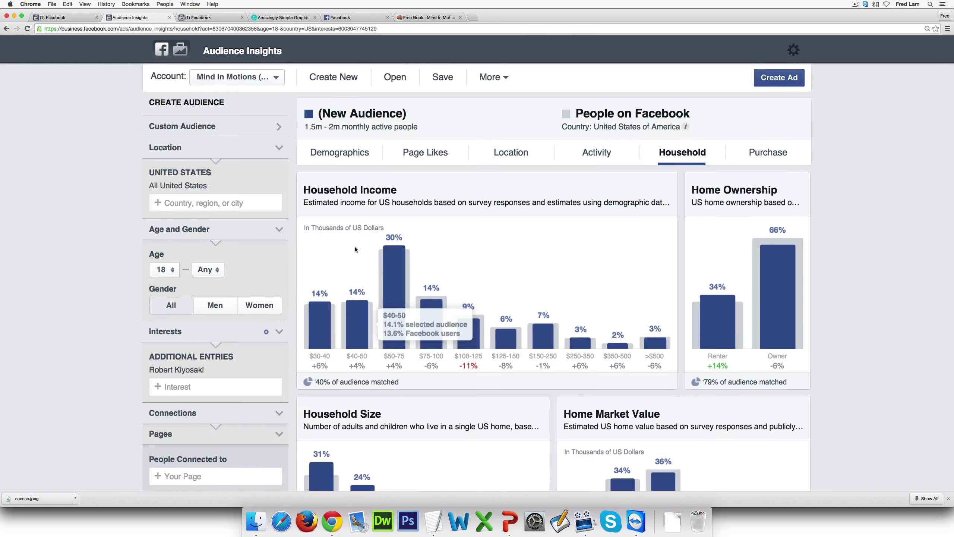
{"action": "scroll", "coordinate": [354, 246], "scroll_direction": "down", "scroll_amount": 1}
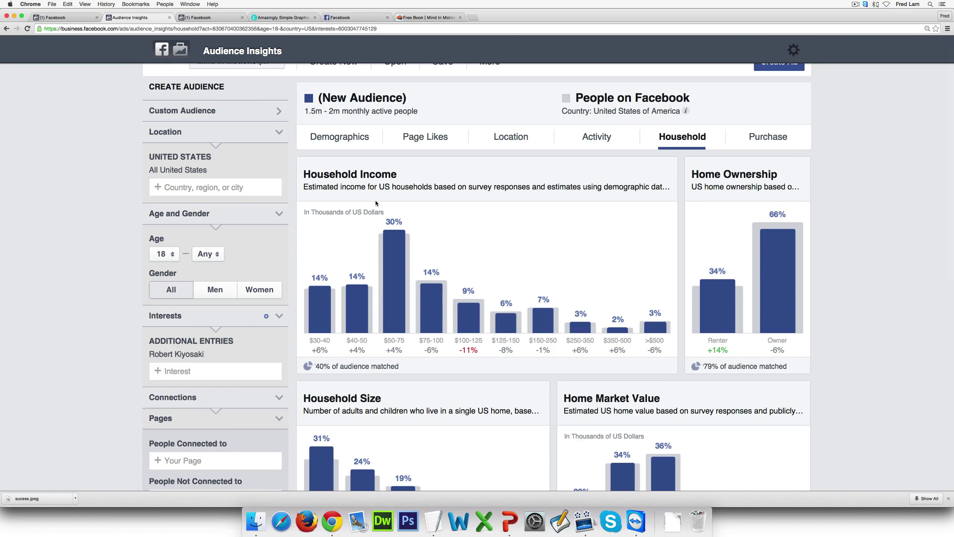
{"action": "key", "text": "super+Tab"}
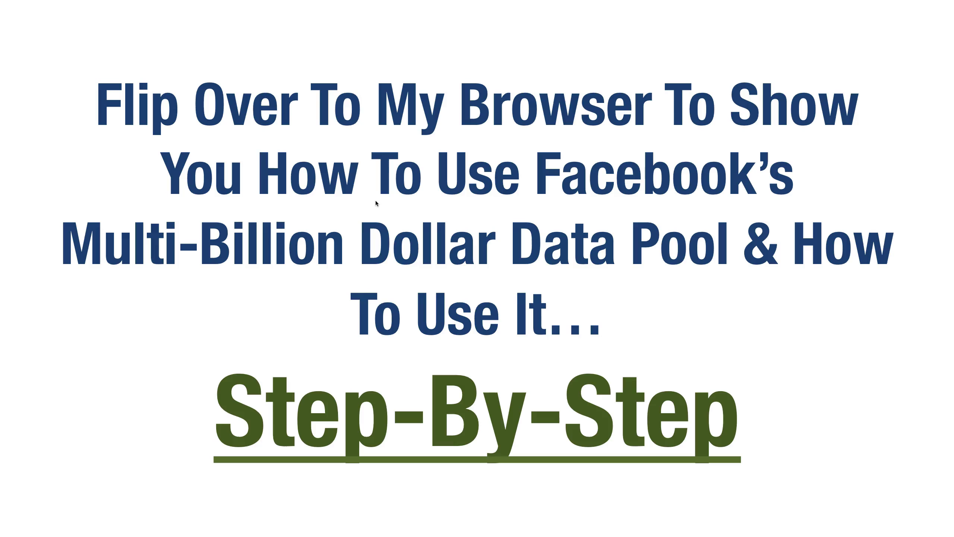
Advance the Keynote slides past '2. Create Superbly Simple Image Ad'
{"action": "key", "text": "Right"}
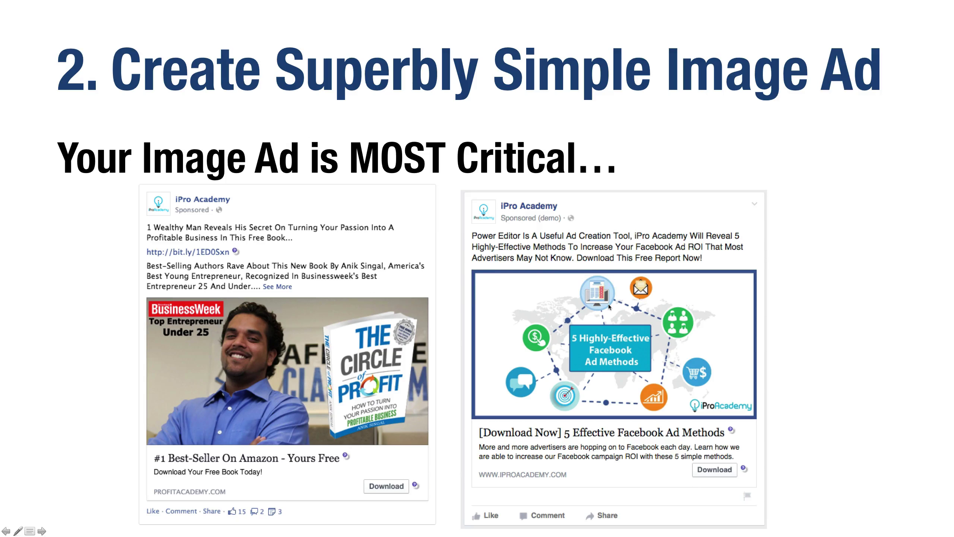
{"action": "key", "text": "Right"}
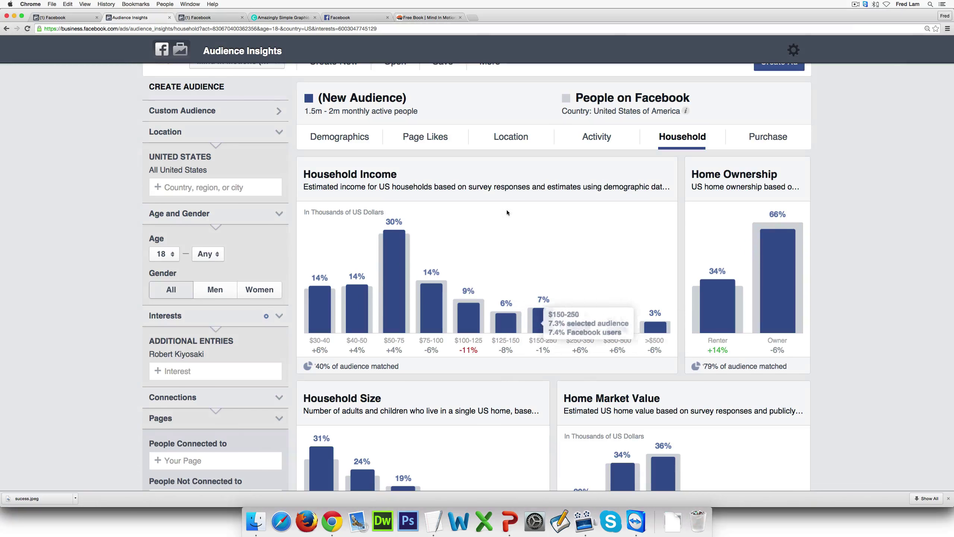
Sign up on Canva with the account e-mail address and password
{"action": "left_click", "coordinate": [259, 18]}
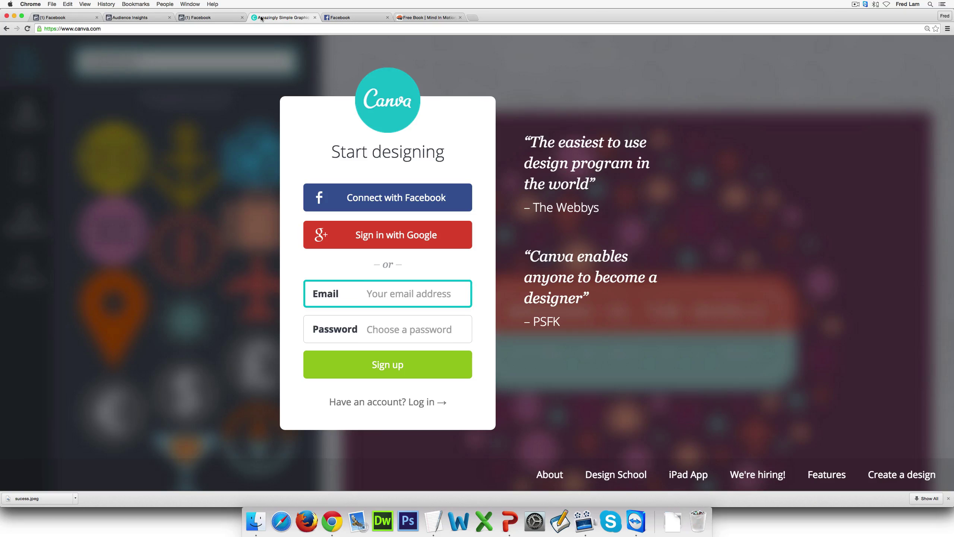
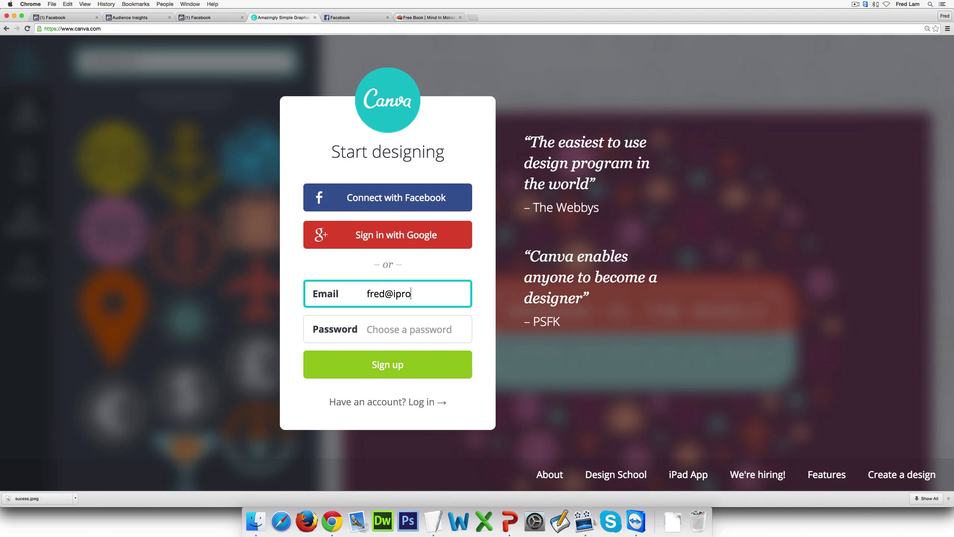
{"action": "key", "text": "Tab"}
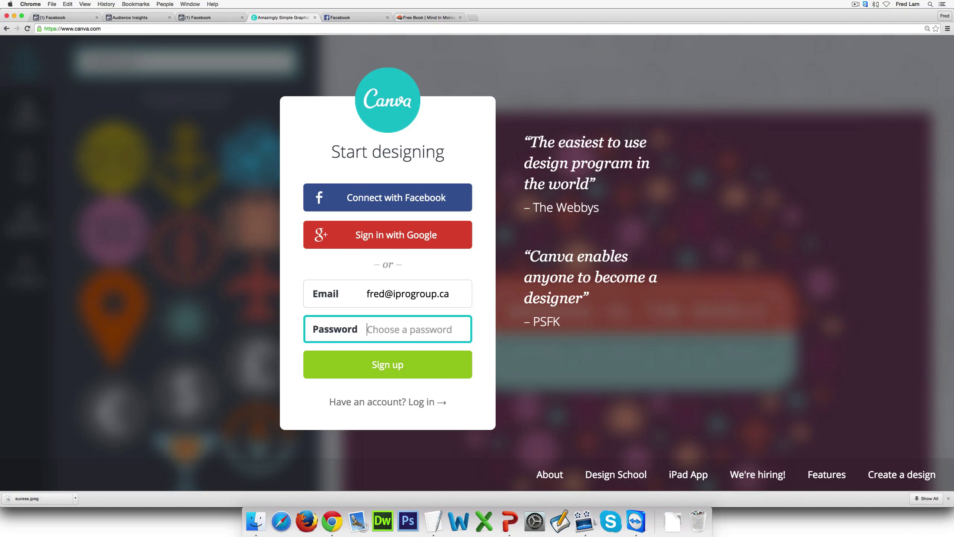
{"action": "type", "text": "***"}
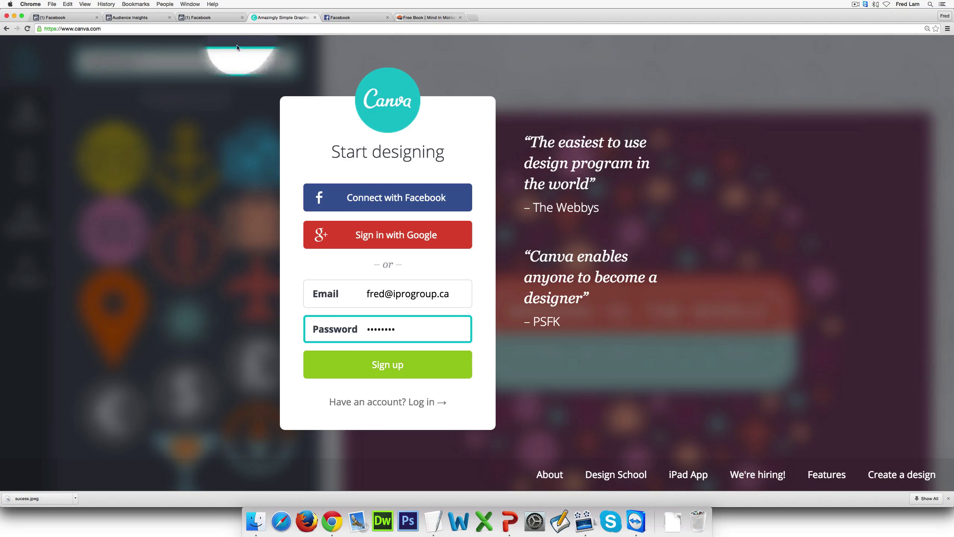
{"action": "left_click", "coordinate": [437, 371]}
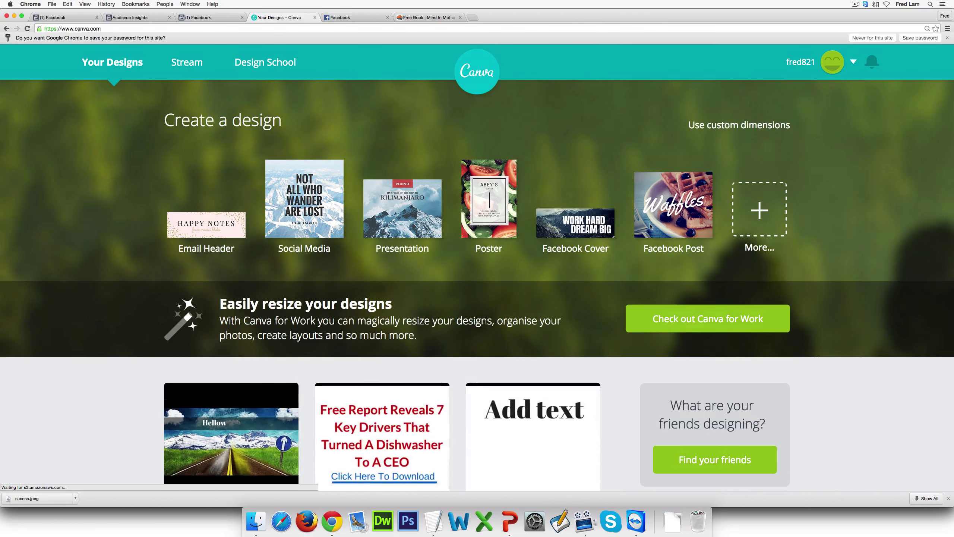
Create a blank 1200 × 628 px custom-size Canva design
{"action": "left_click", "coordinate": [739, 130]}
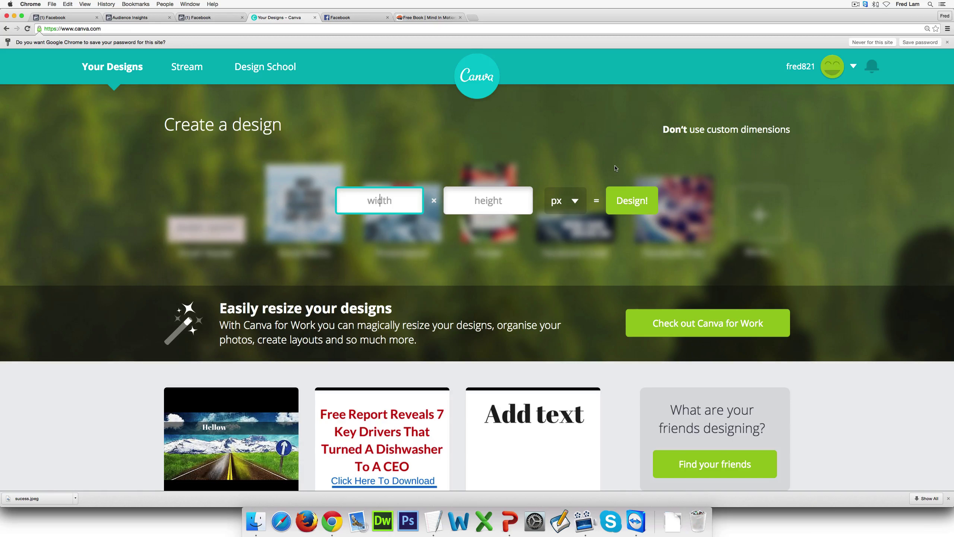
{"action": "type", "text": "1200"}
{"action": "key", "text": "Tab"}
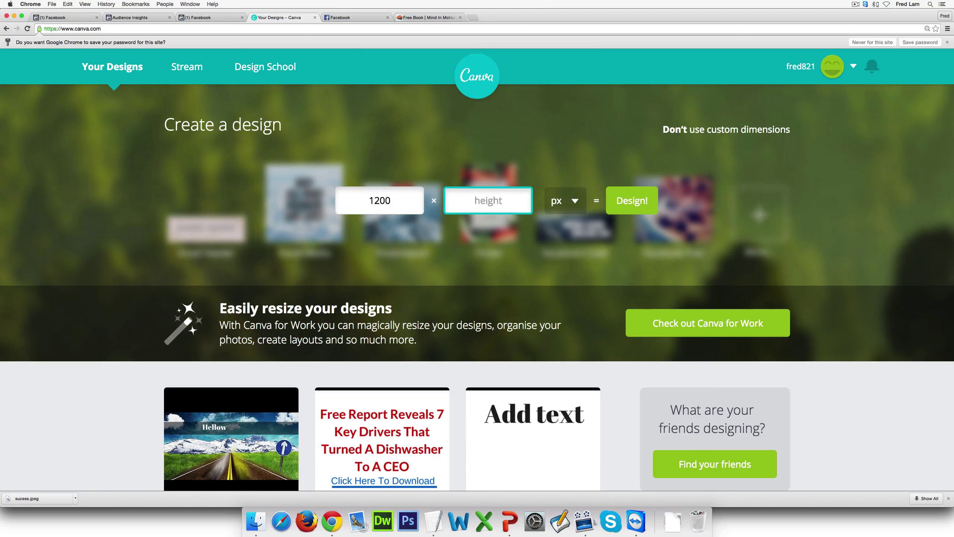
{"action": "type", "text": "628"}
{"action": "left_click", "coordinate": [648, 199]}
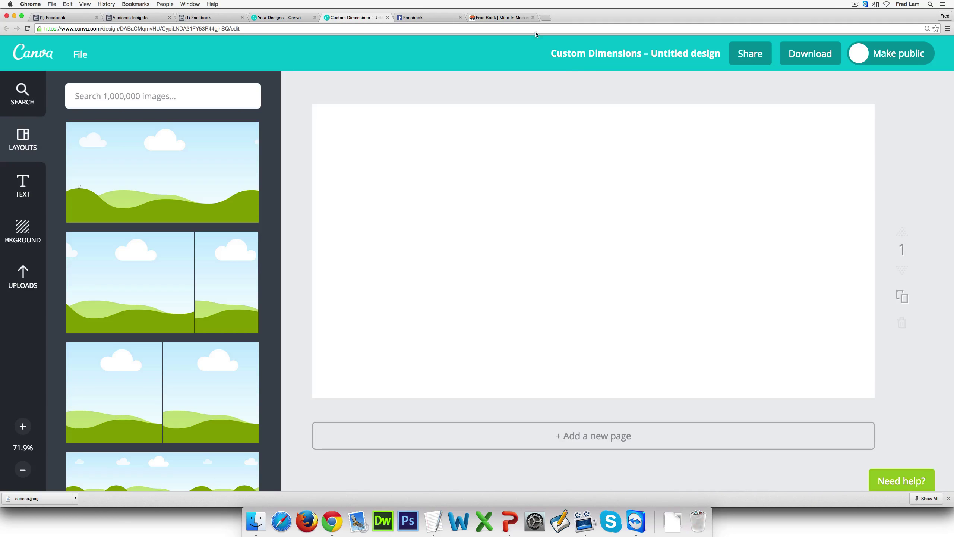
Load google.com in a new browser tab and enter 'success wallpaper' as the search
{"action": "left_click", "coordinate": [500, 18]}
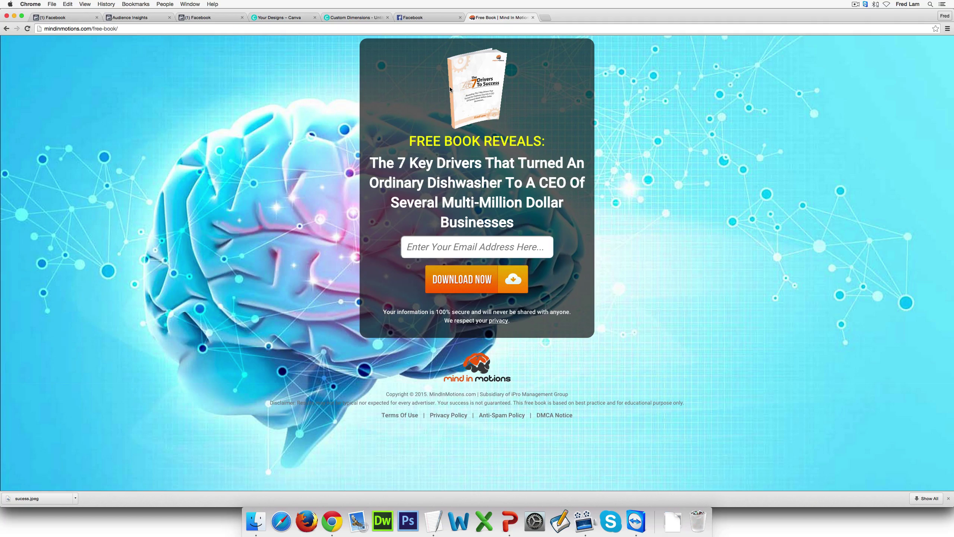
{"action": "left_click", "coordinate": [546, 18]}
{"action": "type", "text": "google"}
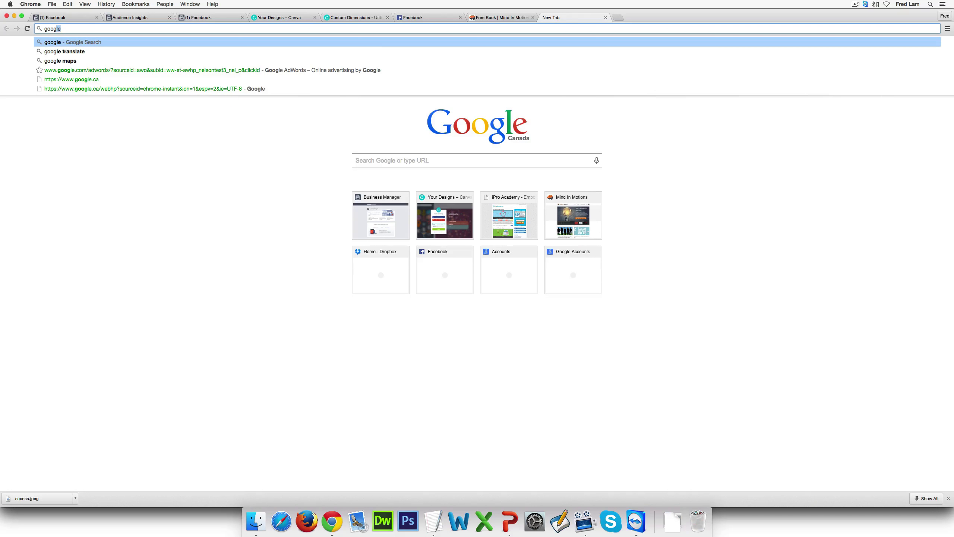
{"action": "type", "text": ".com"}
{"action": "key", "text": "Return"}
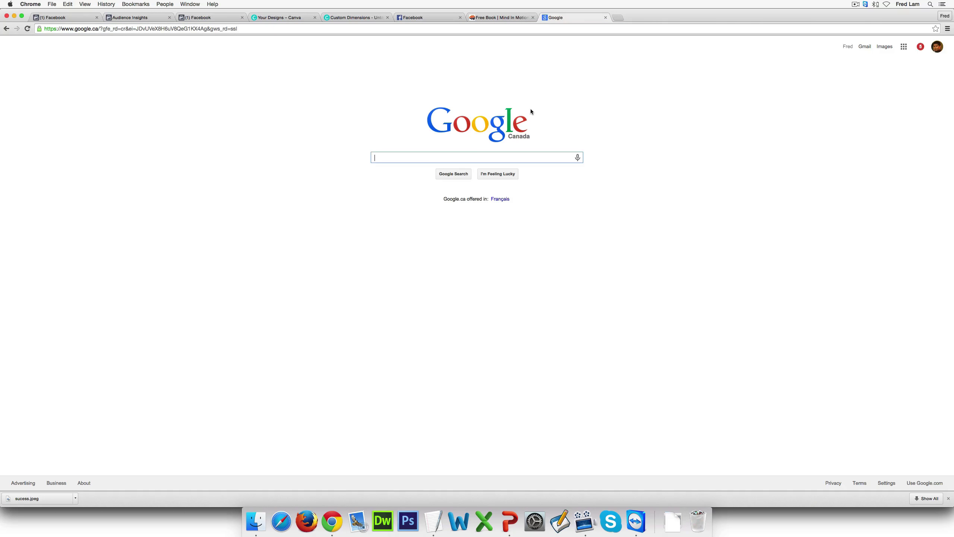
{"action": "type", "text": "success "}
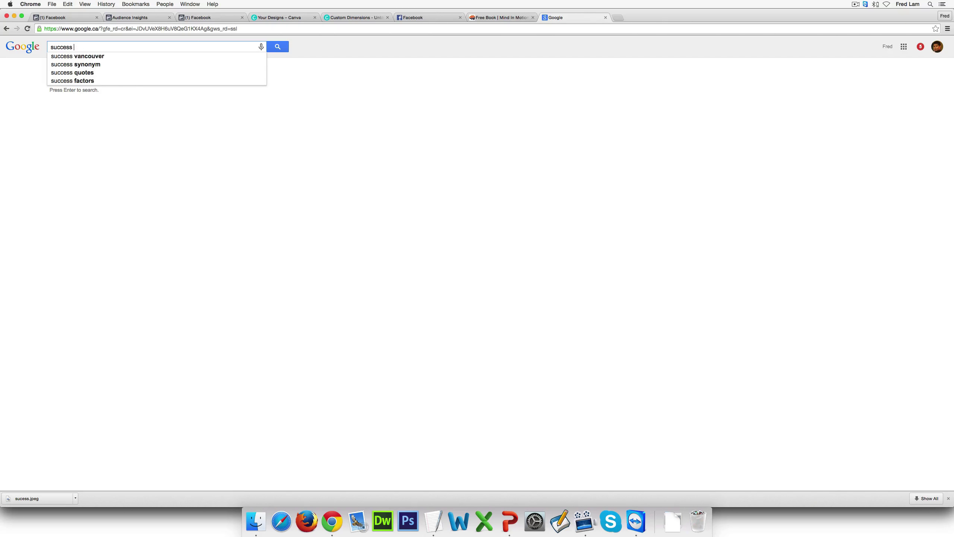
{"action": "type", "text": "wallpaper"}
Run the 'success wallpaper' search, switch to Images, and scroll through the results
{"action": "key", "text": "Return"}
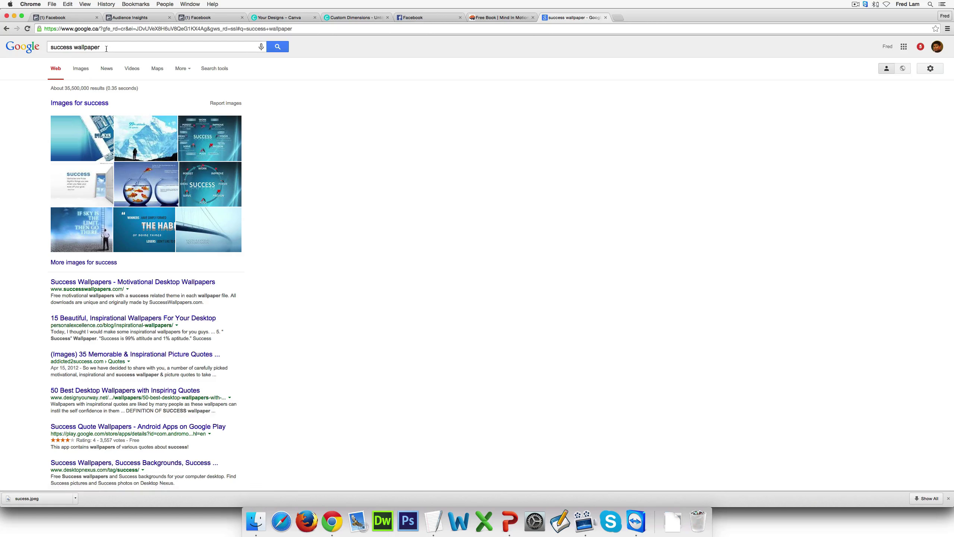
{"action": "left_click", "coordinate": [81, 68]}
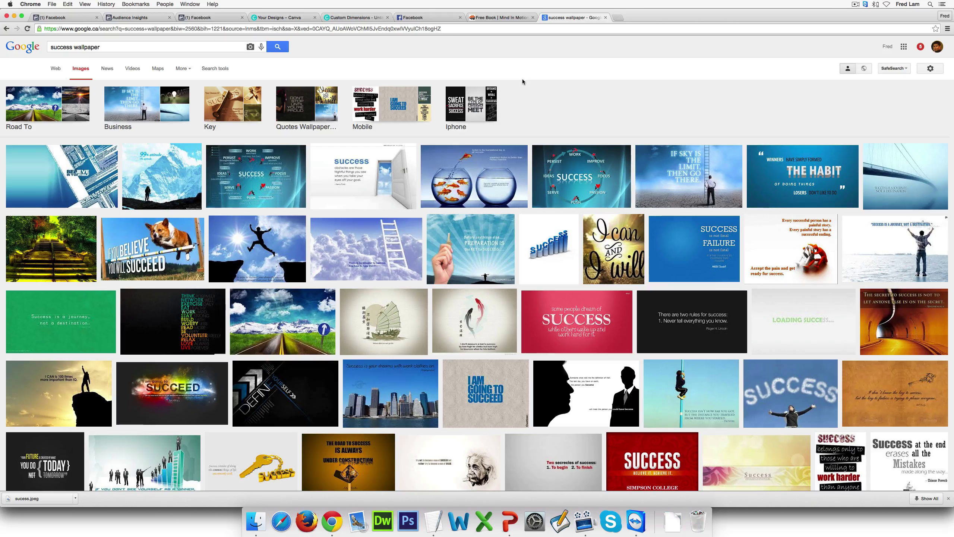
{"action": "scroll", "coordinate": [544, 93], "scroll_direction": "down", "scroll_amount": 5}
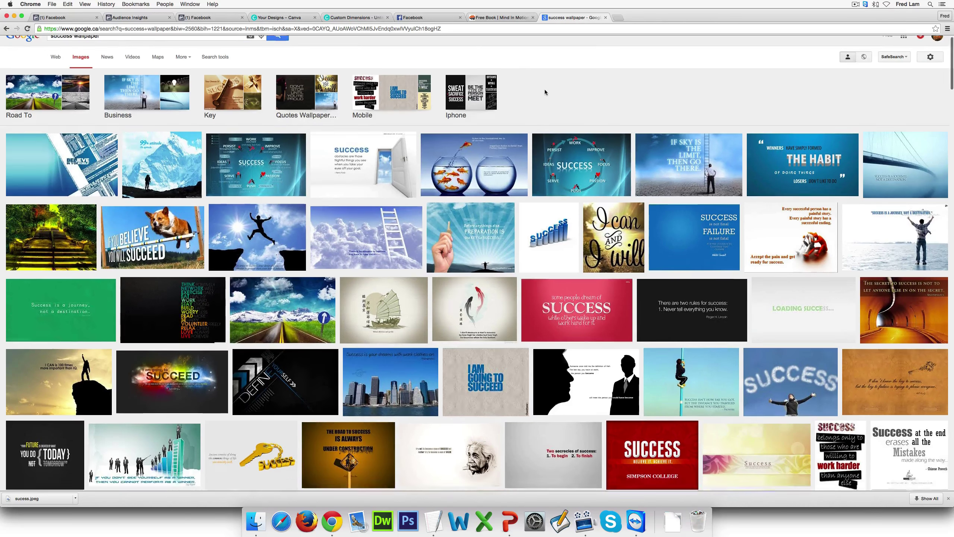
{"action": "scroll", "coordinate": [544, 92], "scroll_direction": "down", "scroll_amount": 6}
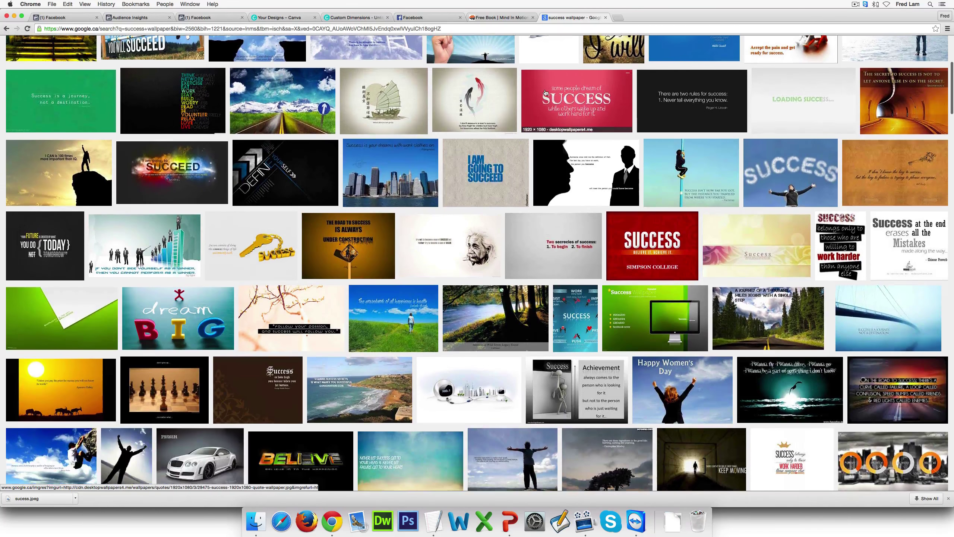
{"action": "scroll", "coordinate": [545, 92], "scroll_direction": "down", "scroll_amount": 5}
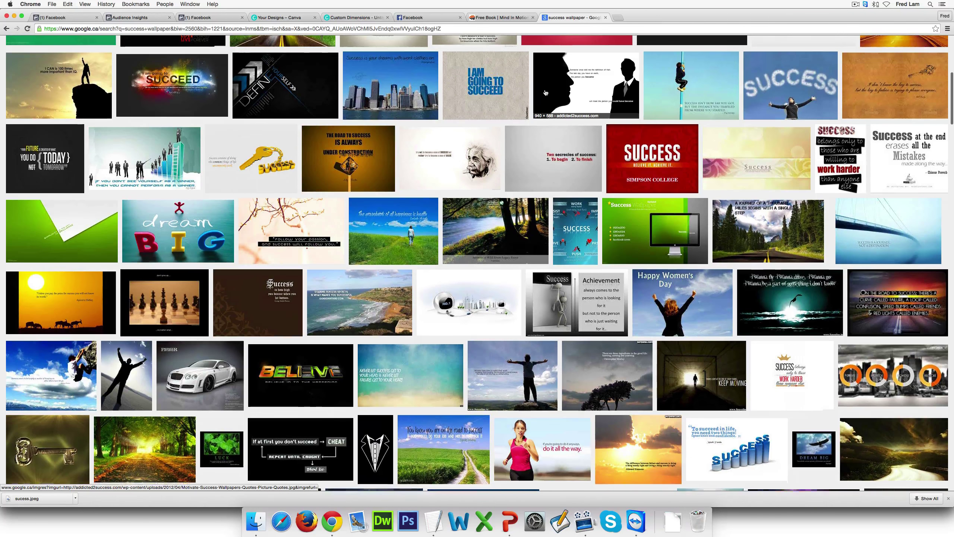
{"action": "scroll", "coordinate": [544, 92], "scroll_direction": "down", "scroll_amount": 5}
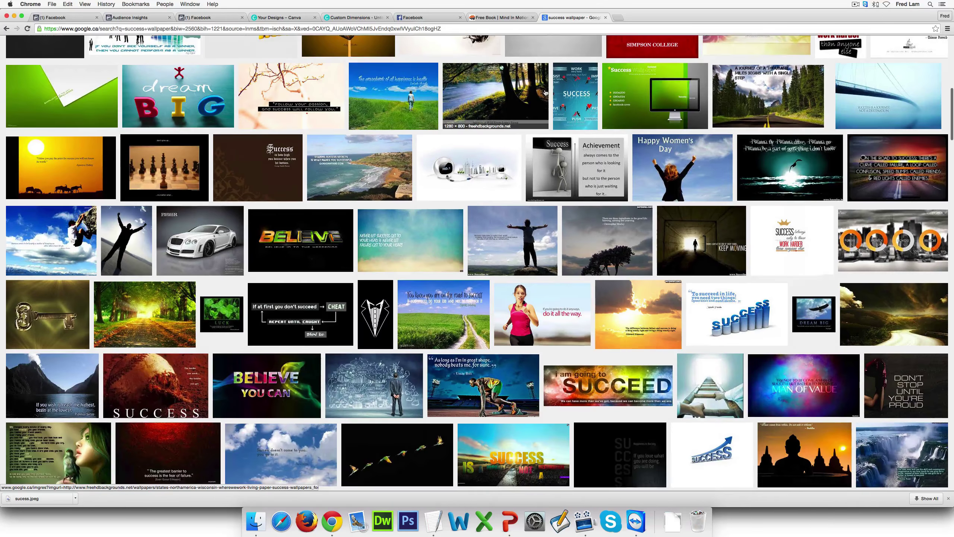
{"action": "scroll", "coordinate": [546, 93], "scroll_direction": "down", "scroll_amount": 8}
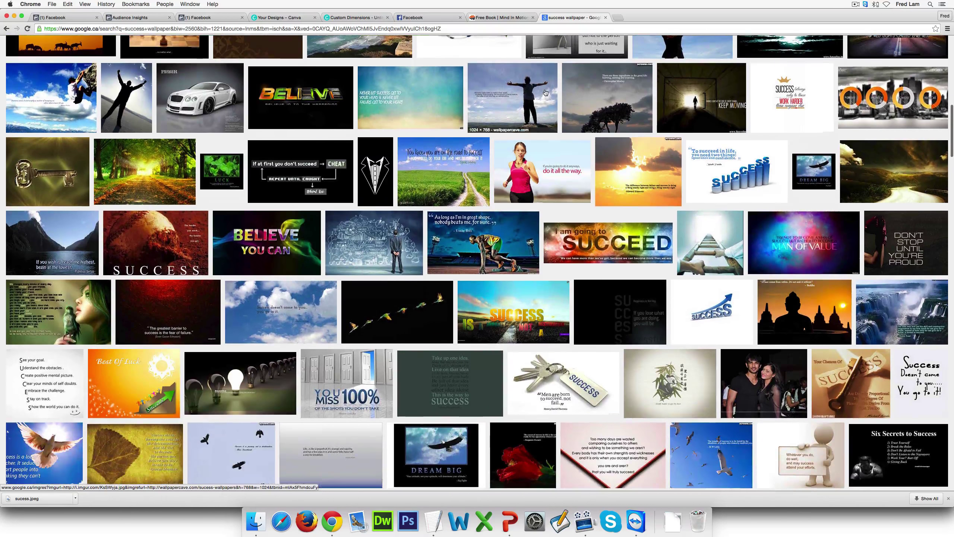
{"action": "scroll", "coordinate": [545, 93], "scroll_direction": "down", "scroll_amount": 5}
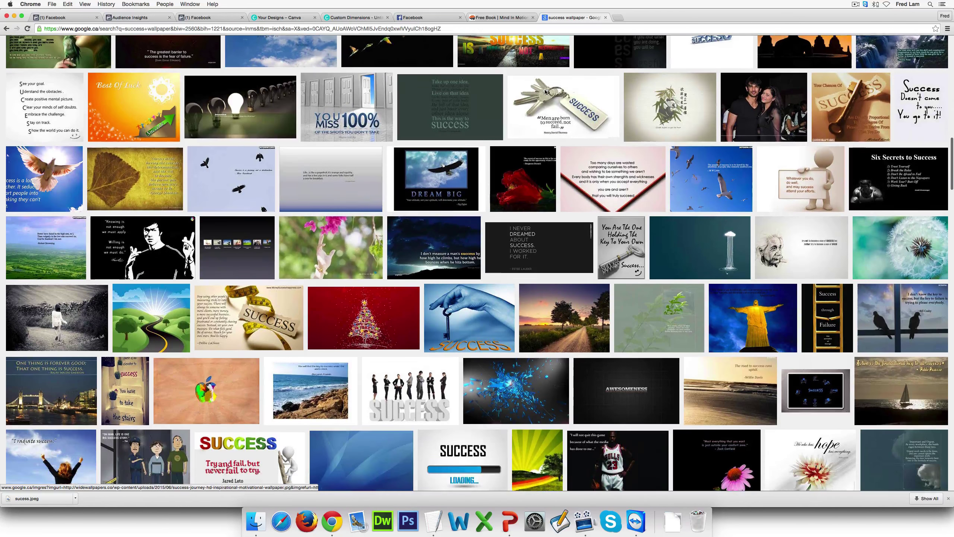
{"action": "scroll", "coordinate": [545, 92], "scroll_direction": "down", "scroll_amount": 2}
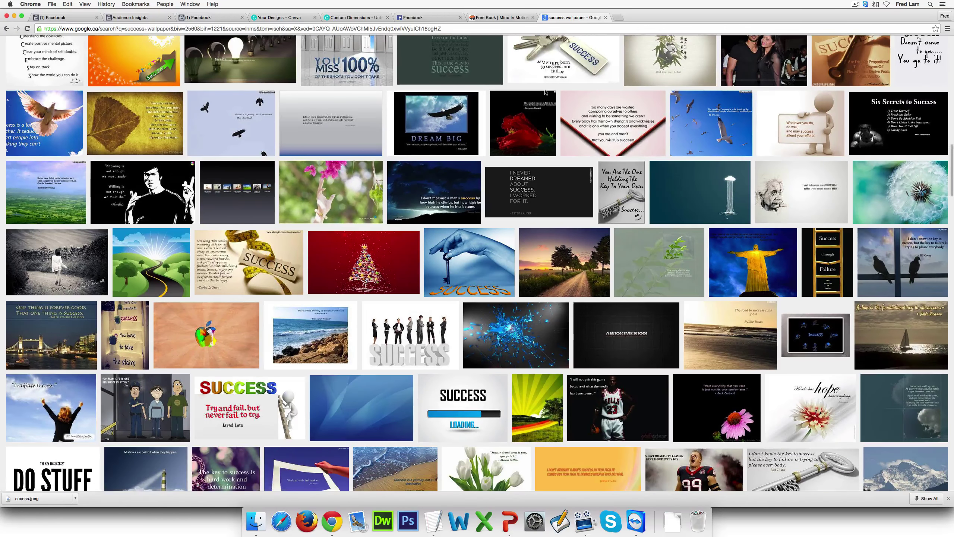
{"action": "scroll", "coordinate": [547, 93], "scroll_direction": "down", "scroll_amount": 2}
{"action": "scroll", "coordinate": [547, 93], "scroll_direction": "down", "scroll_amount": 5}
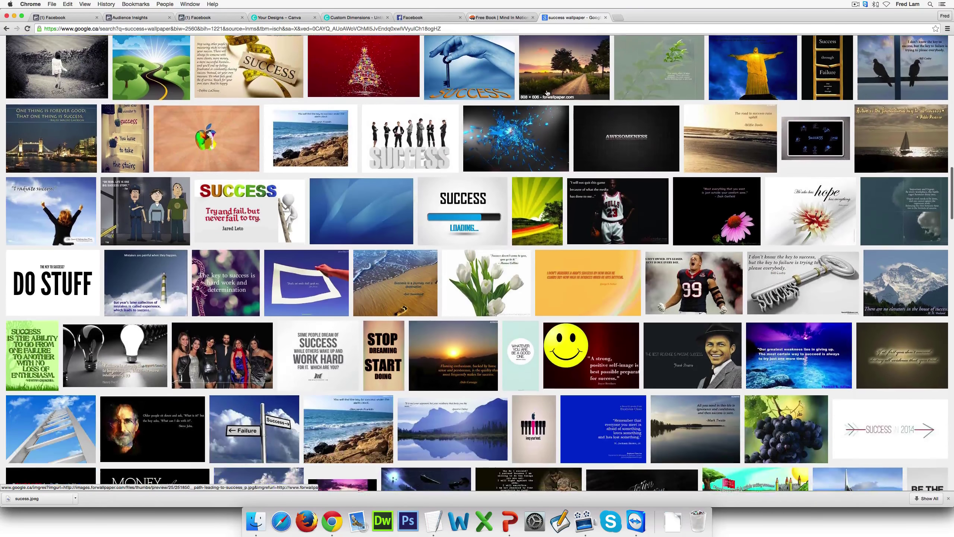
{"action": "scroll", "coordinate": [546, 93], "scroll_direction": "up", "scroll_amount": 20}
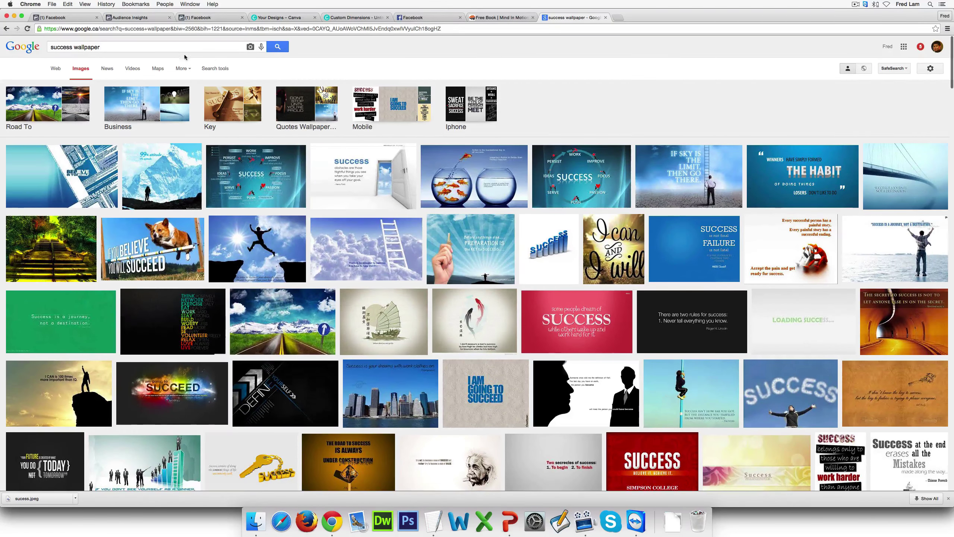
Save the ONE CORE STRATEGY lightbulb image from business success wallpapers as MIM-Test-Ad.jpg
{"action": "left_click", "coordinate": [167, 93]}
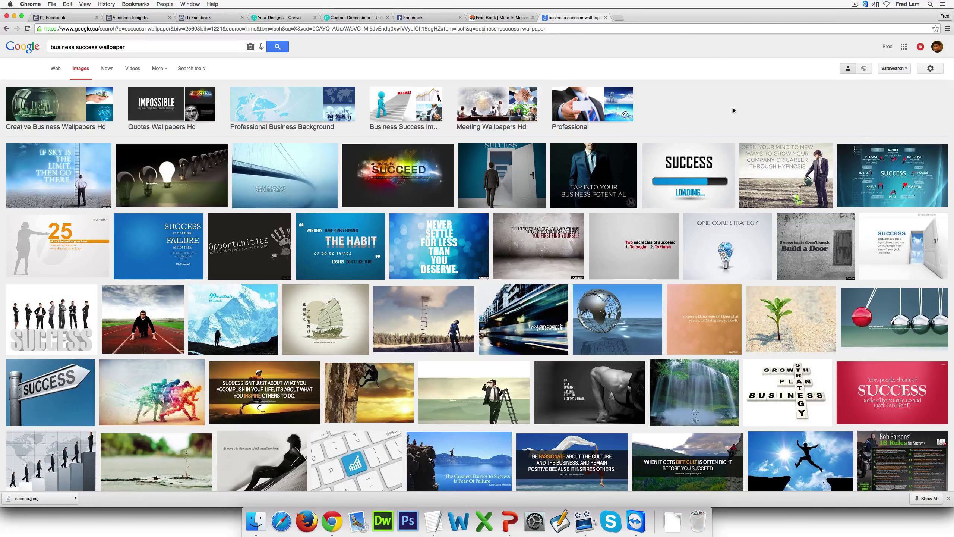
{"action": "left_click", "coordinate": [727, 237]}
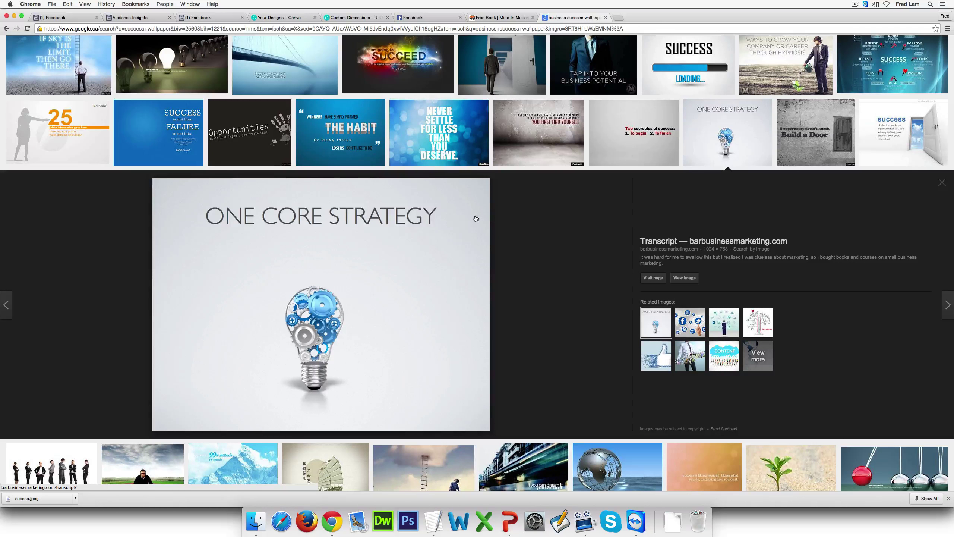
{"action": "right_click", "coordinate": [461, 219]}
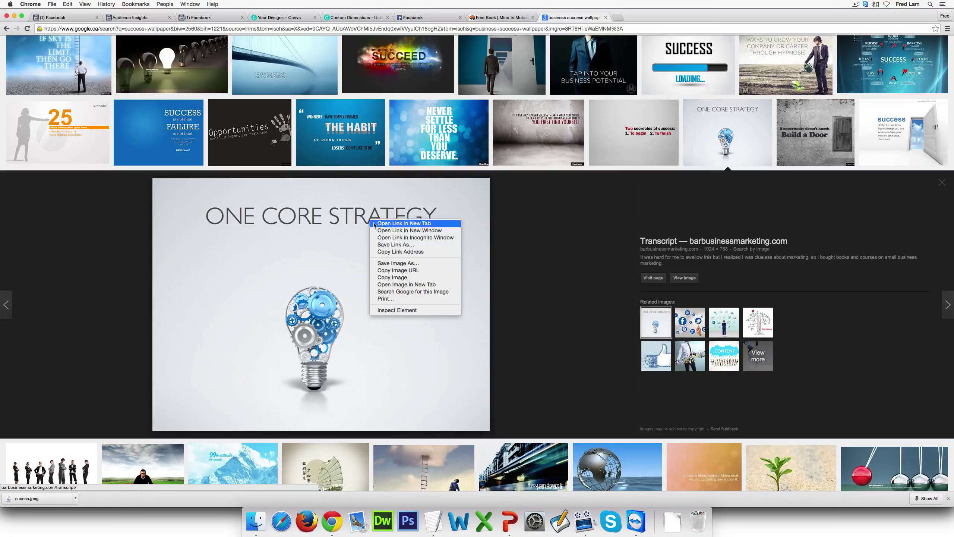
{"action": "key", "text": "Escape"}
{"action": "right_click", "coordinate": [423, 263]}
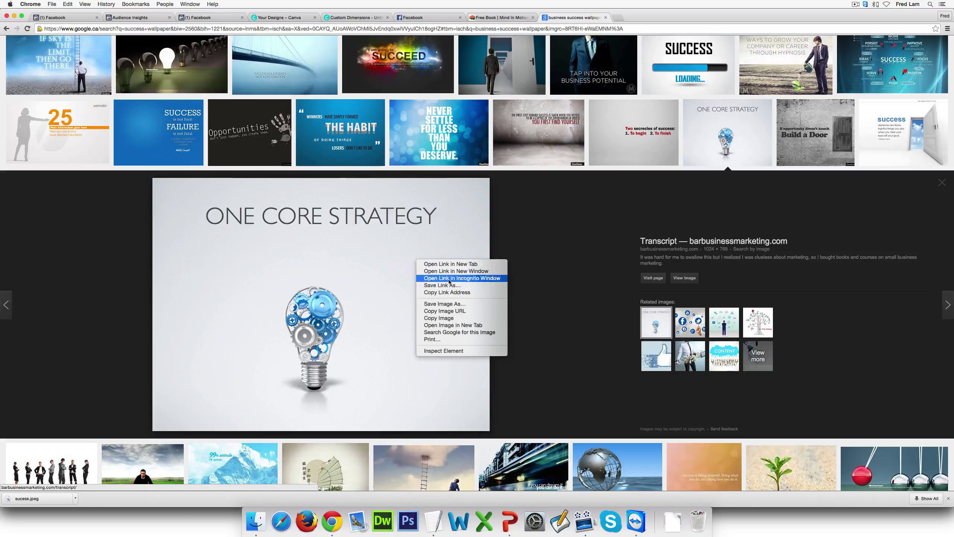
{"action": "left_click", "coordinate": [470, 304]}
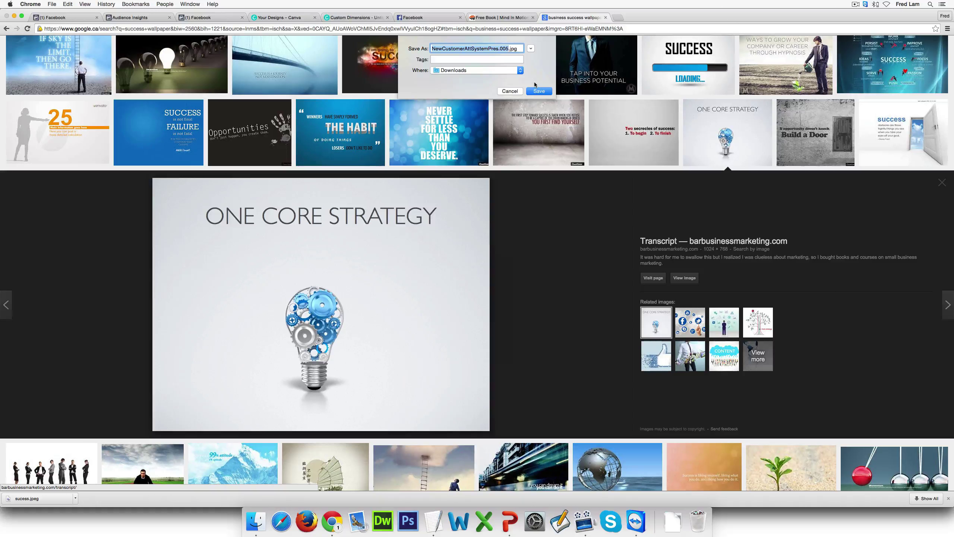
{"action": "type", "text": "MIM-"}
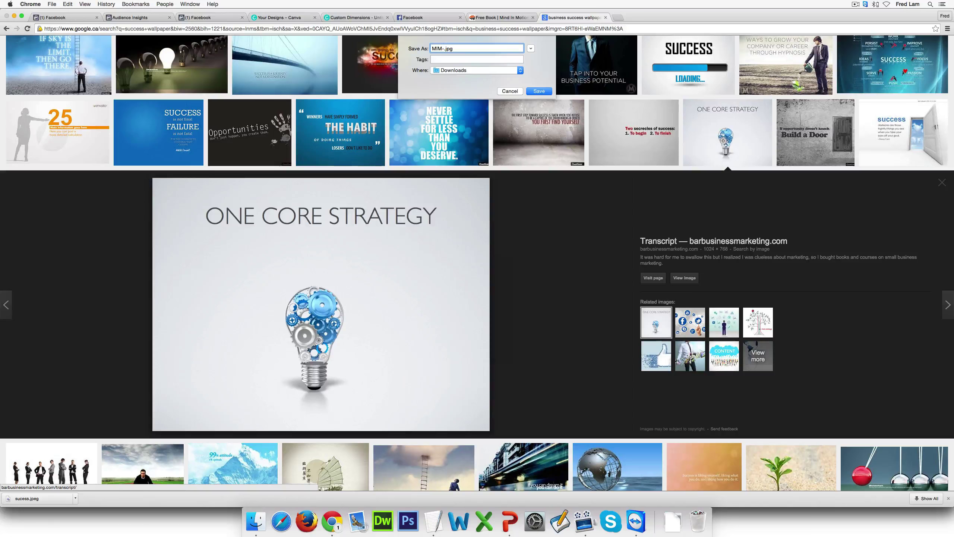
{"action": "type", "text": "Test-Ad"}
{"action": "key", "text": "Return"}
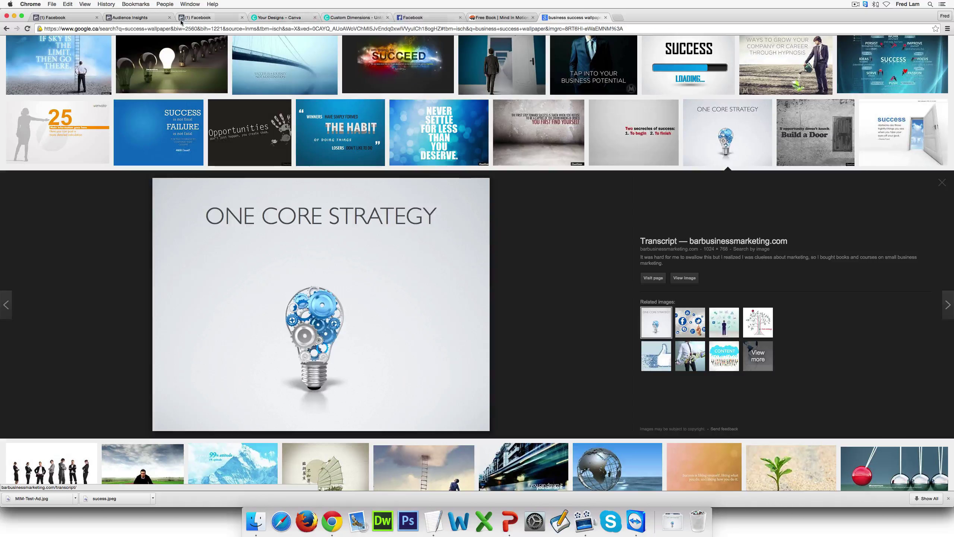
Upload MIM-Test-Ad.jpg from the computer into Canva's uploads
{"action": "left_click", "coordinate": [326, 20]}
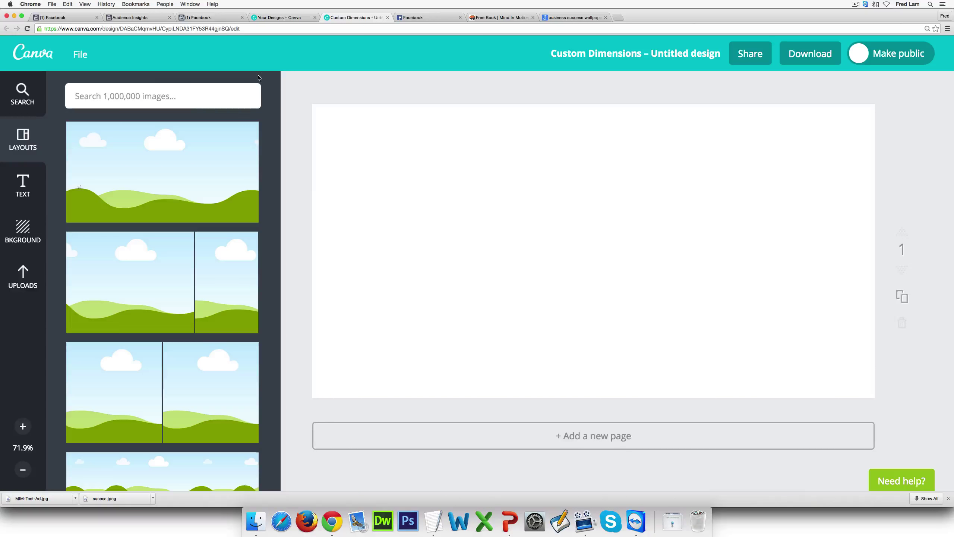
{"action": "left_click", "coordinate": [22, 277]}
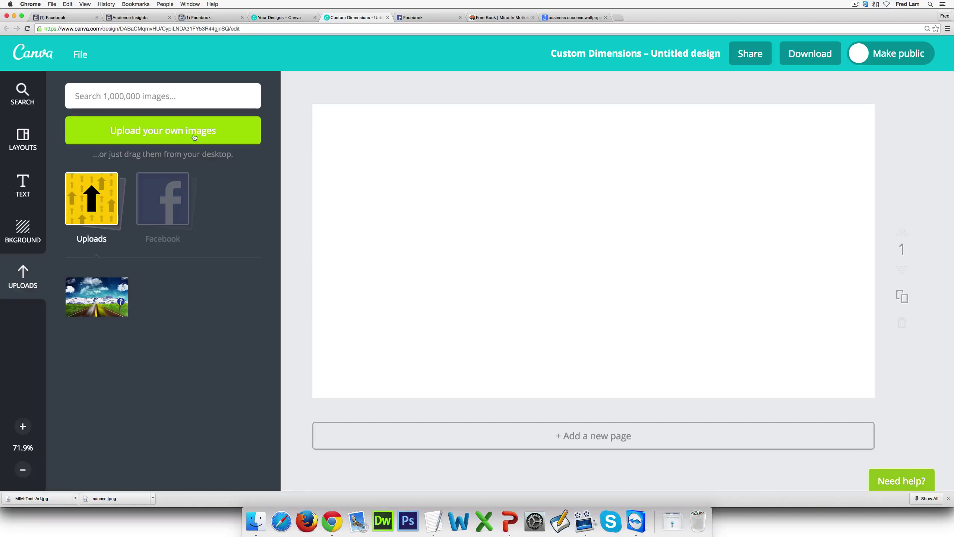
{"action": "left_click", "coordinate": [216, 135]}
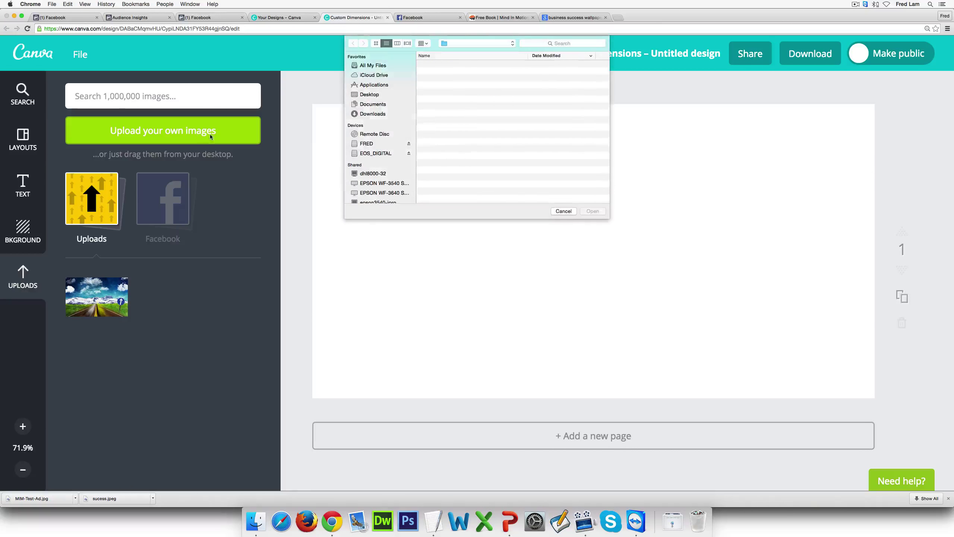
{"action": "double_click", "coordinate": [471, 64]}
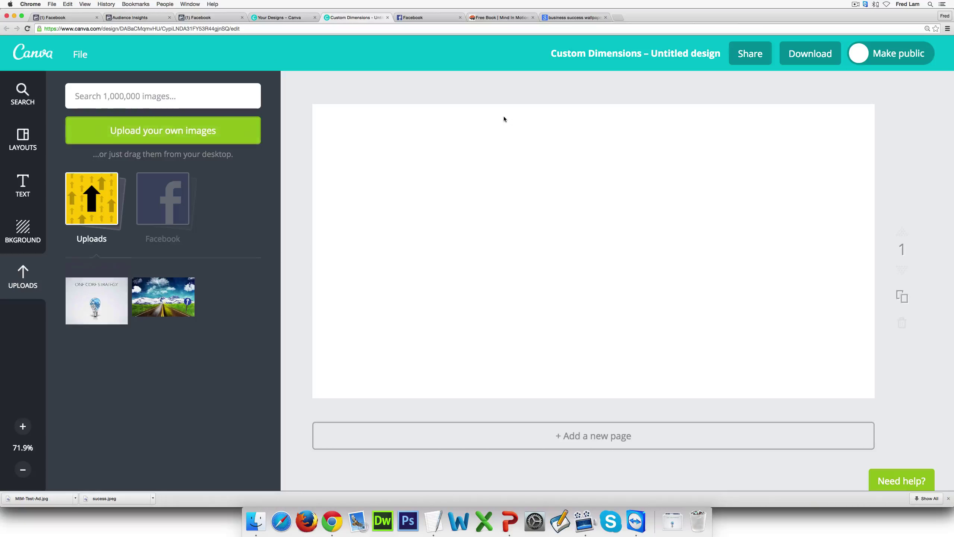
Place the lightbulb image on the page, enlarge it to full width, and crop its title off the top
{"action": "left_click_drag", "start_coordinate": [93, 289], "coordinate": [579, 226]}
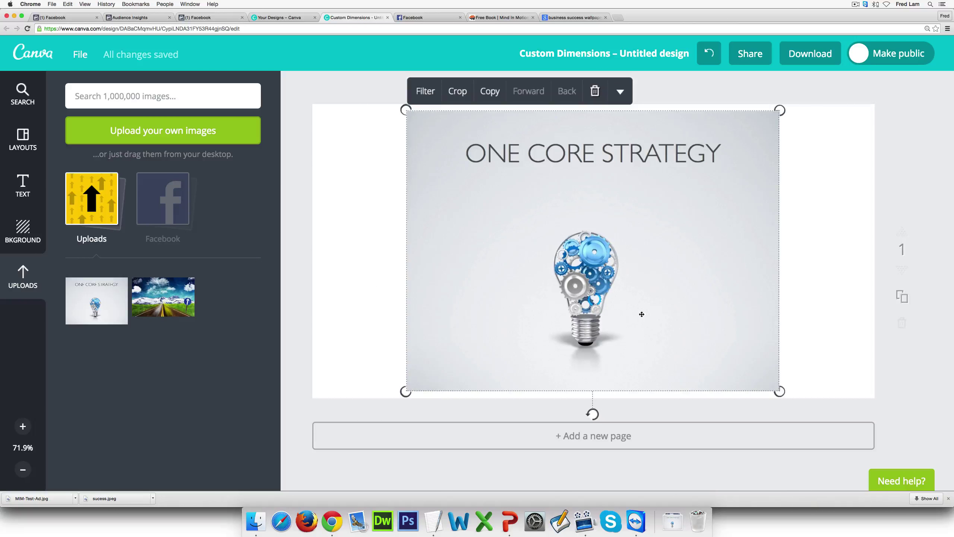
{"action": "left_click_drag", "start_coordinate": [641, 314], "coordinate": [548, 255]}
{"action": "left_click_drag", "start_coordinate": [682, 329], "coordinate": [875, 474]}
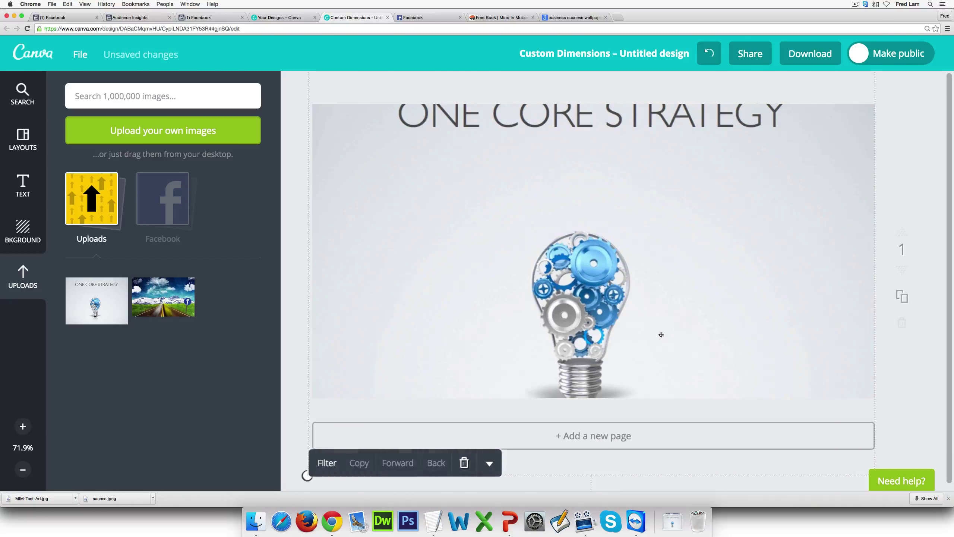
{"action": "left_click_drag", "start_coordinate": [660, 335], "coordinate": [661, 313]}
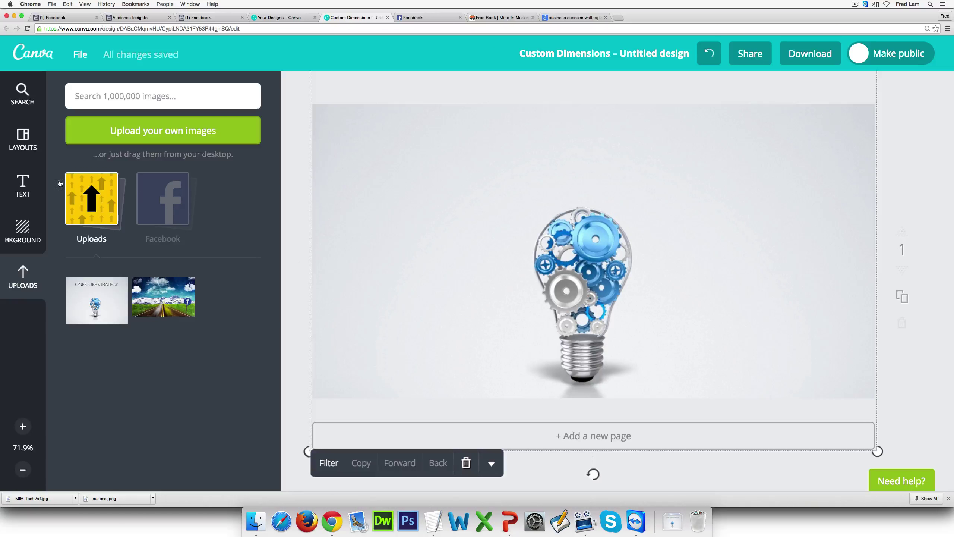
Add a heading text box and stretch it across the full design width
{"action": "left_click", "coordinate": [22, 184]}
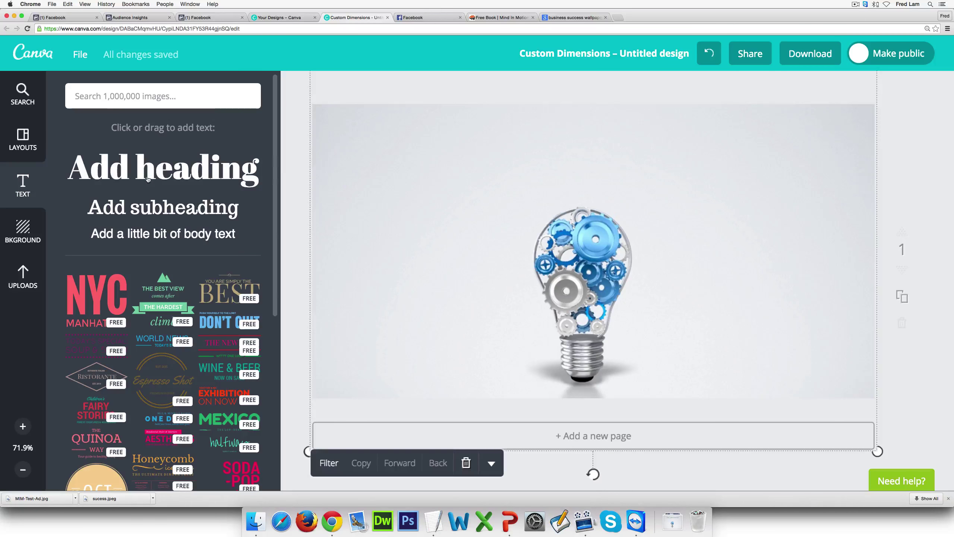
{"action": "left_click_drag", "start_coordinate": [147, 180], "coordinate": [504, 163]}
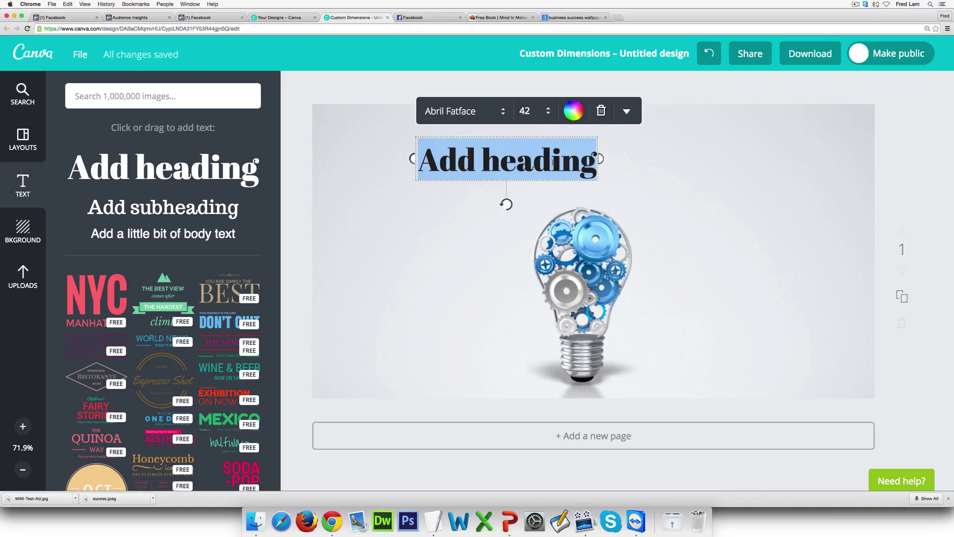
{"action": "type", "text": "Free Dopw"}
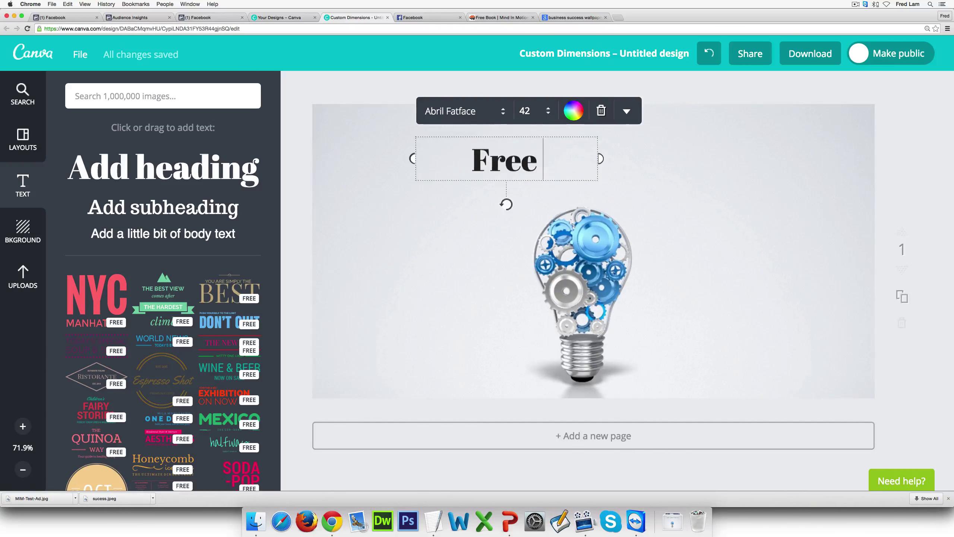
{"action": "key", "text": "BackSpace"}
{"action": "key", "text": "BackSpace"}
{"action": "key", "text": "BackSpace"}
{"action": "key", "text": "BackSpace"}
{"action": "key", "text": "BackSpace"}
{"action": "key", "text": "BackSpace"}
{"action": "key", "text": "BackSpace"}
{"action": "key", "text": "BackSpace"}
{"action": "key", "text": "BackSpace"}
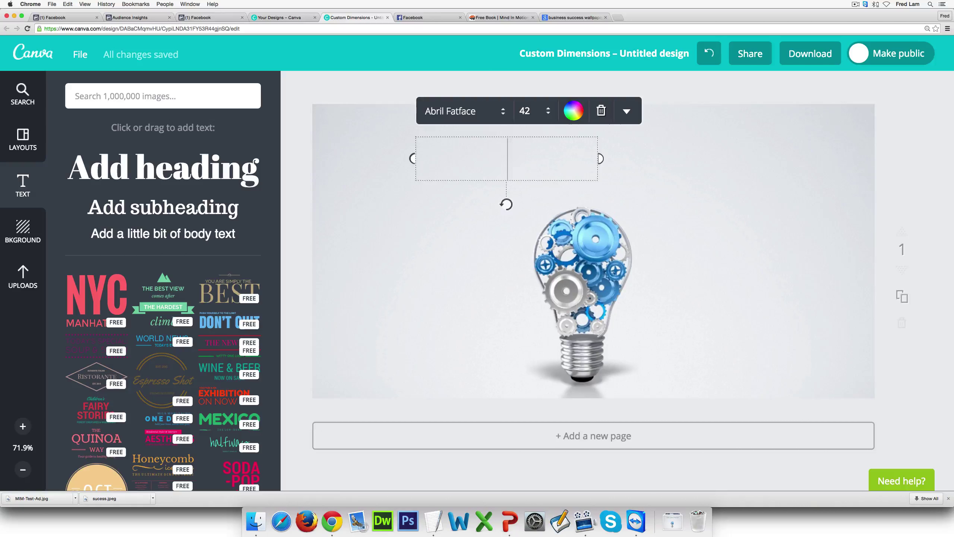
{"action": "type", "text": "Discover"}
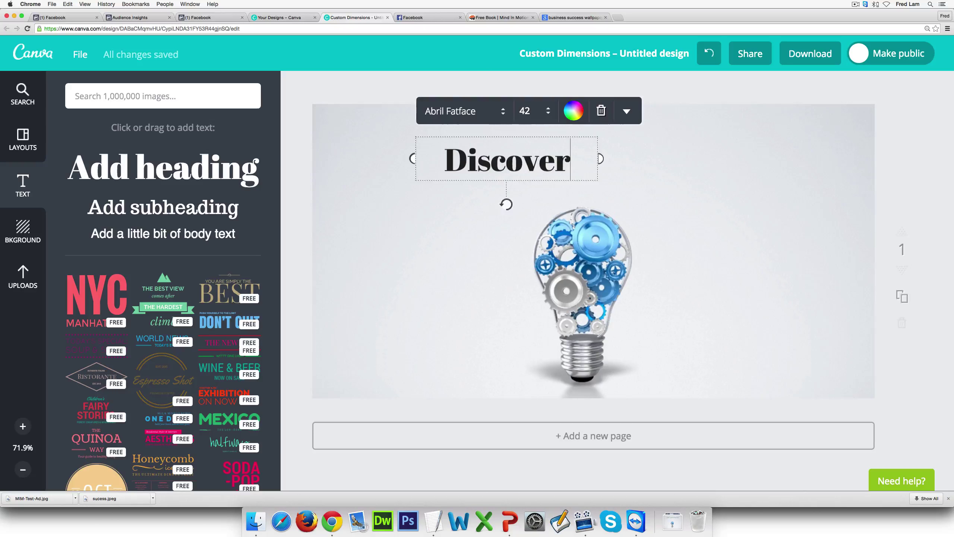
{"action": "left_click_drag", "start_coordinate": [831, 154], "coordinate": [876, 158]}
{"action": "left_click_drag", "start_coordinate": [412, 159], "coordinate": [311, 160]}
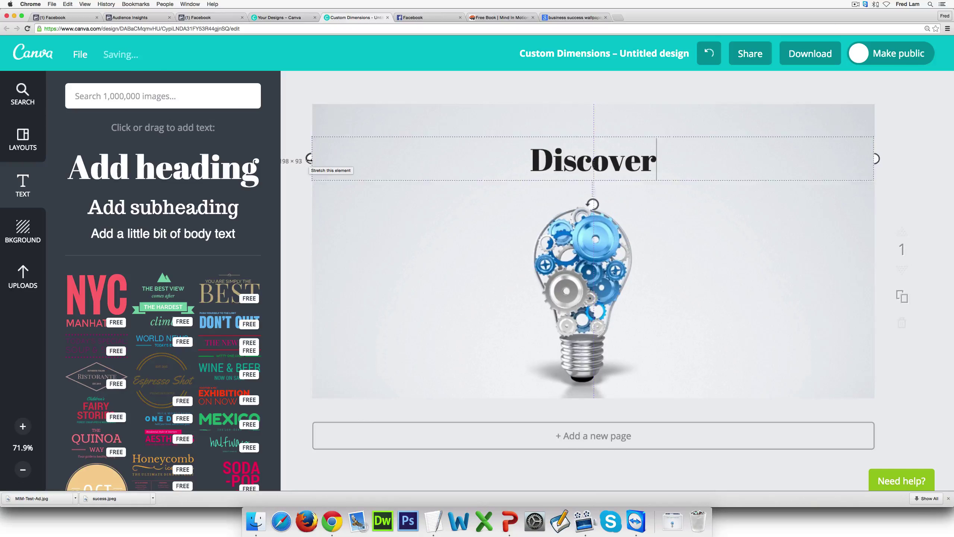
Type the heading '7 Key Drivers For Business Sucess' and bring up the download options
{"action": "type", "text": "The"}
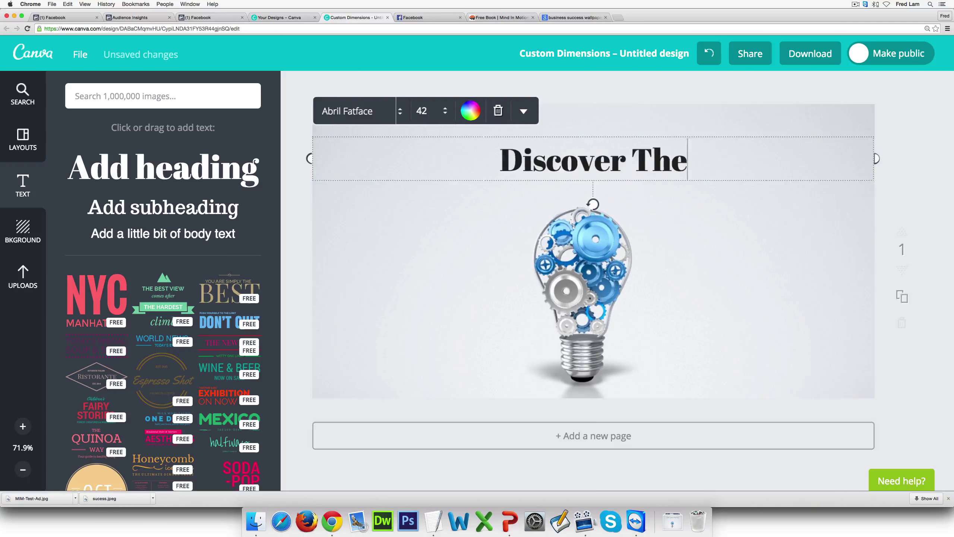
{"action": "type", "text": " 7 Key "}
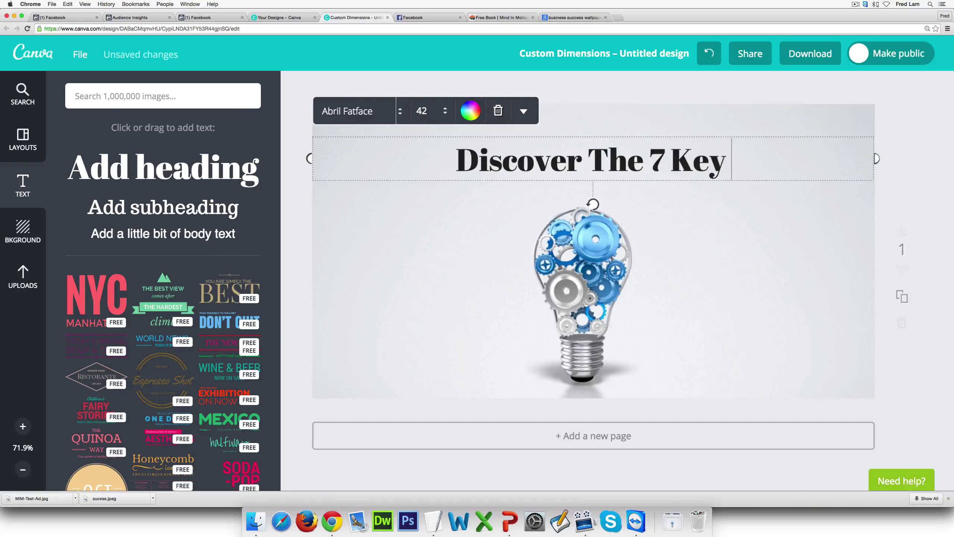
{"action": "type", "text": "Driv"}
{"action": "key", "text": "BackSpace"}
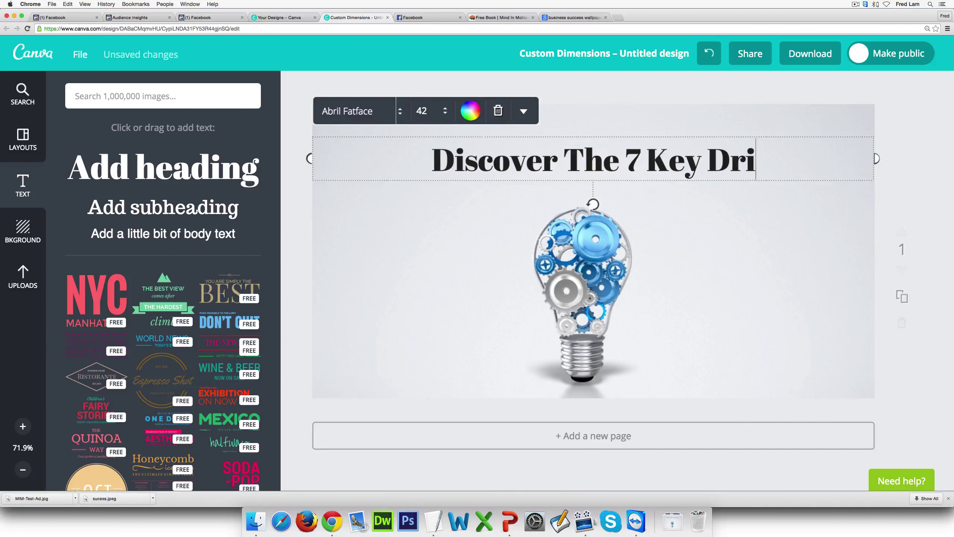
{"action": "key", "text": "BackSpace"}
{"action": "key", "text": "BackSpace"}
{"action": "key", "text": "BackSpace"}
{"action": "key", "text": "BackSpace"}
{"action": "key", "text": "BackSpace"}
{"action": "key", "text": "BackSpace"}
{"action": "key", "text": "BackSpace"}
{"action": "key", "text": "BackSpace"}
{"action": "key", "text": "BackSpace"}
{"action": "key", "text": "BackSpace"}
{"action": "key", "text": "BackSpace"}
{"action": "key", "text": "BackSpace"}
{"action": "key", "text": "BackSpace"}
{"action": "key", "text": "BackSpace"}
{"action": "key", "text": "BackSpace"}
{"action": "key", "text": "BackSpace"}
{"action": "key", "text": "BackSpace"}
{"action": "key", "text": "BackSpace"}
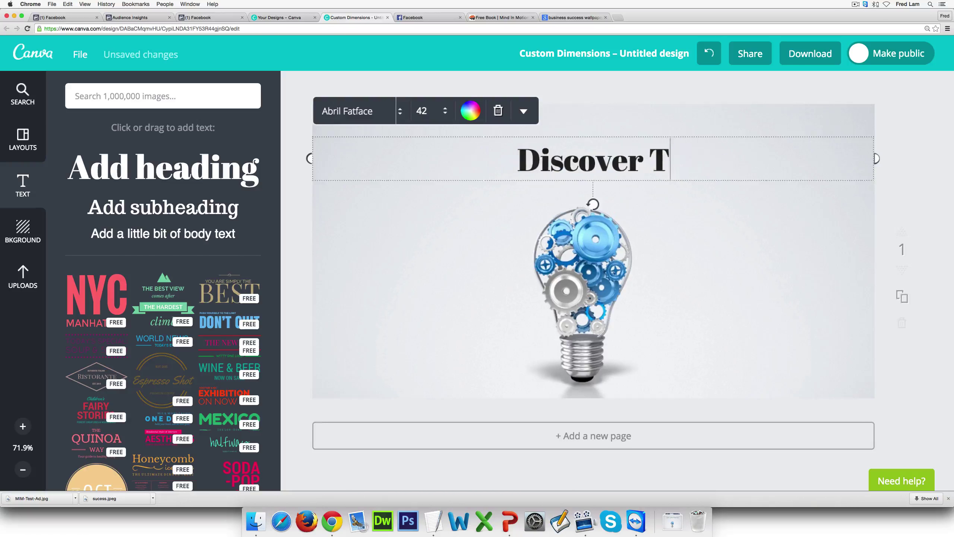
{"action": "key", "text": "BackSpace"}
{"action": "key", "text": "BackSpace"}
{"action": "key", "text": "BackSpace"}
{"action": "key", "text": "BackSpace"}
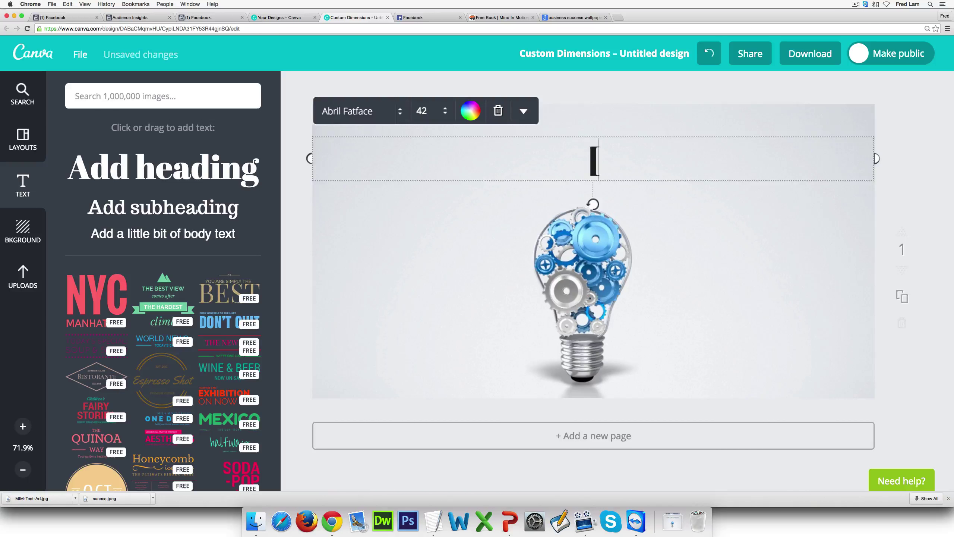
{"action": "type", "text": "FREE Do"}
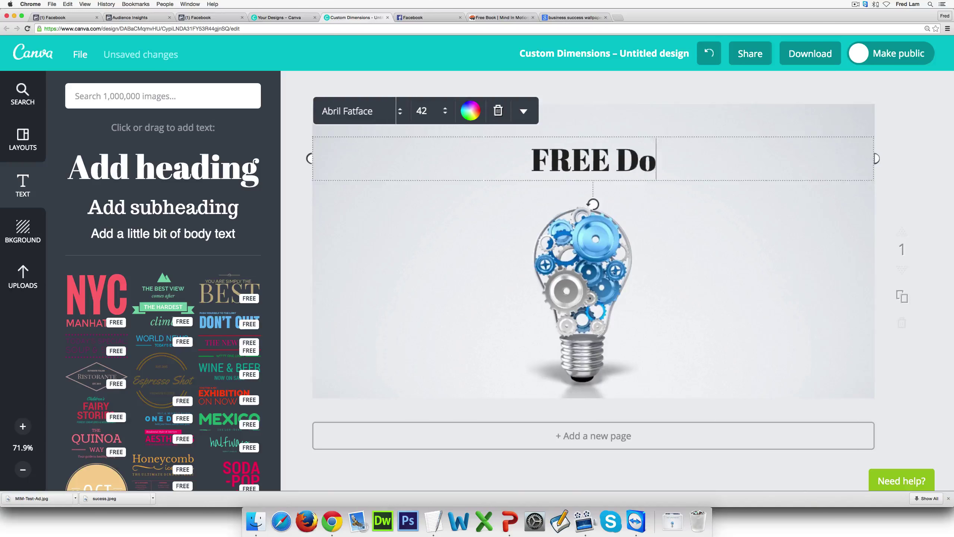
{"action": "type", "text": "wnload On"}
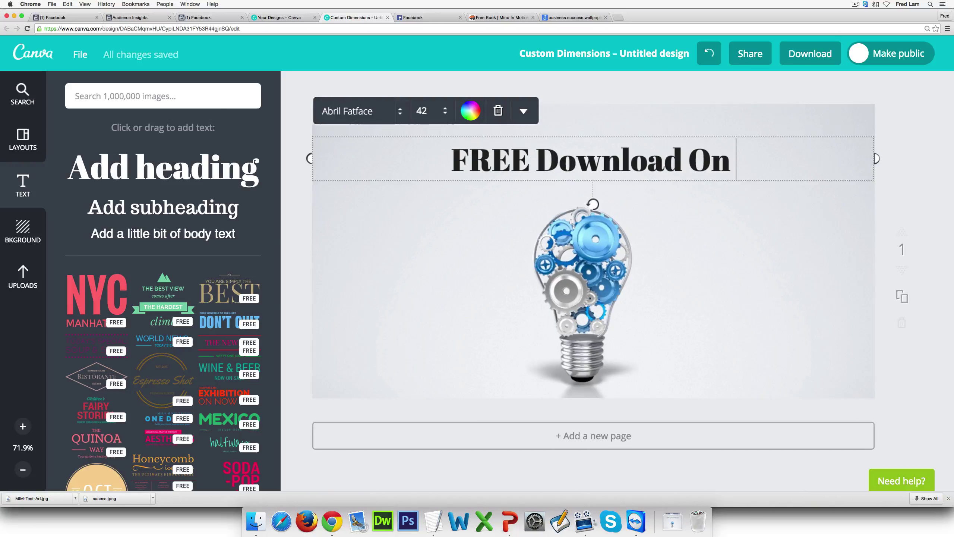
{"action": "key", "text": "BackSpace"}
{"action": "key", "text": "BackSpace"}
{"action": "key", "text": "BackSpace"}
{"action": "key", "text": "BackSpace"}
{"action": "key", "text": "BackSpace"}
{"action": "key", "text": "BackSpace"}
{"action": "key", "text": "BackSpace"}
{"action": "key", "text": "BackSpace"}
{"action": "key", "text": "BackSpace"}
{"action": "key", "text": "BackSpace"}
{"action": "key", "text": "BackSpace"}
{"action": "key", "text": "BackSpace"}
{"action": "key", "text": "BackSpace"}
{"action": "key", "text": "BackSpace"}
{"action": "key", "text": "BackSpace"}
{"action": "key", "text": "BackSpace"}
{"action": "key", "text": "BackSpace"}
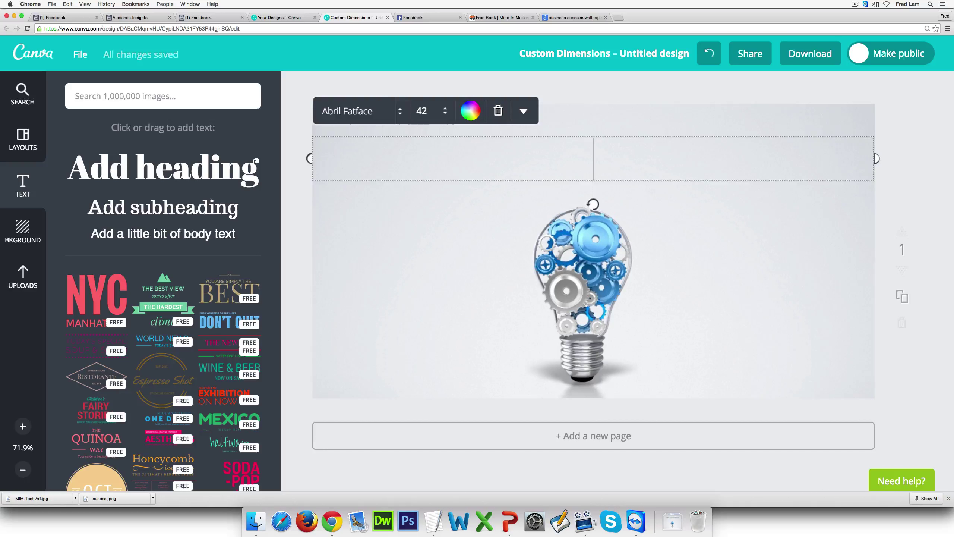
{"action": "type", "text": "Free"}
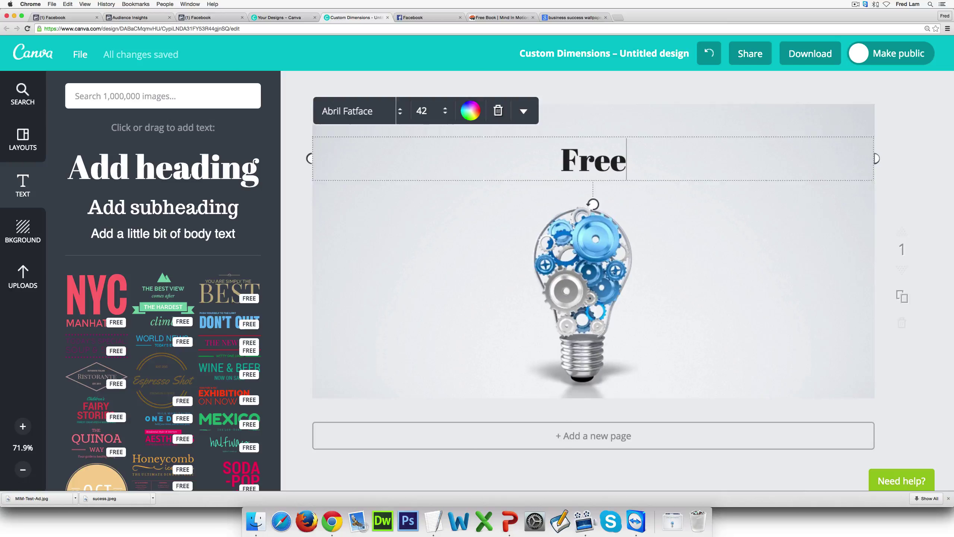
{"action": "key", "text": "BackSpace"}
{"action": "key", "text": "BackSpace"}
{"action": "key", "text": "BackSpace"}
{"action": "key", "text": "BackSpace"}
{"action": "type", "text": "7"}
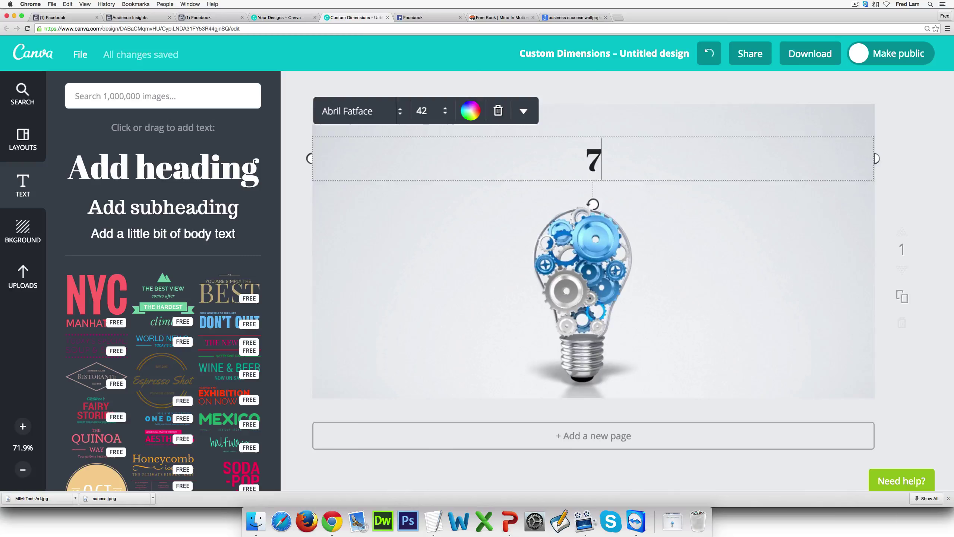
{"action": "type", "text": " Key Drivers"}
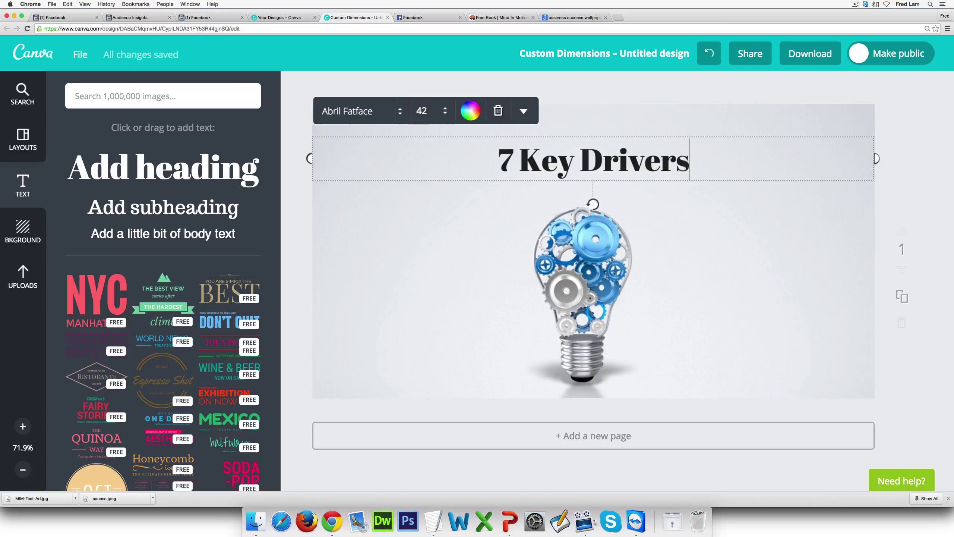
{"action": "type", "text": " For Business Scuces"}
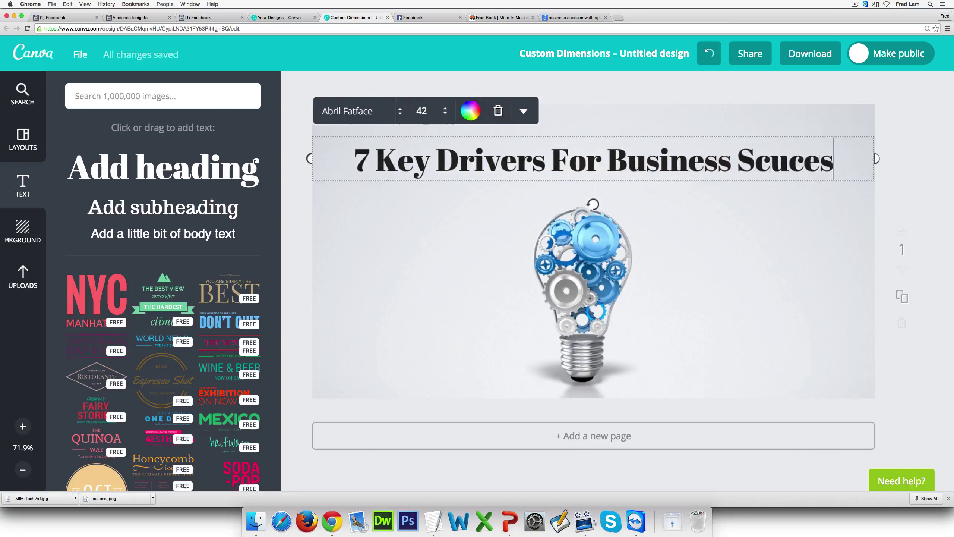
{"action": "key", "text": "BackSpace"}
{"action": "key", "text": "BackSpace"}
{"action": "key", "text": "BackSpace"}
{"action": "key", "text": "BackSpace"}
{"action": "key", "text": "BackSpace"}
{"action": "type", "text": "ucess"}
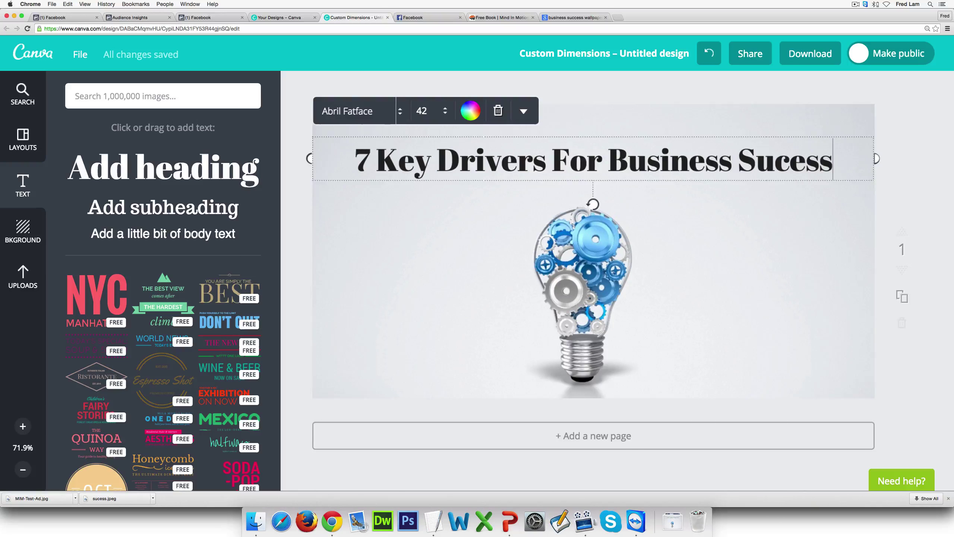
{"action": "key", "text": "Escape"}
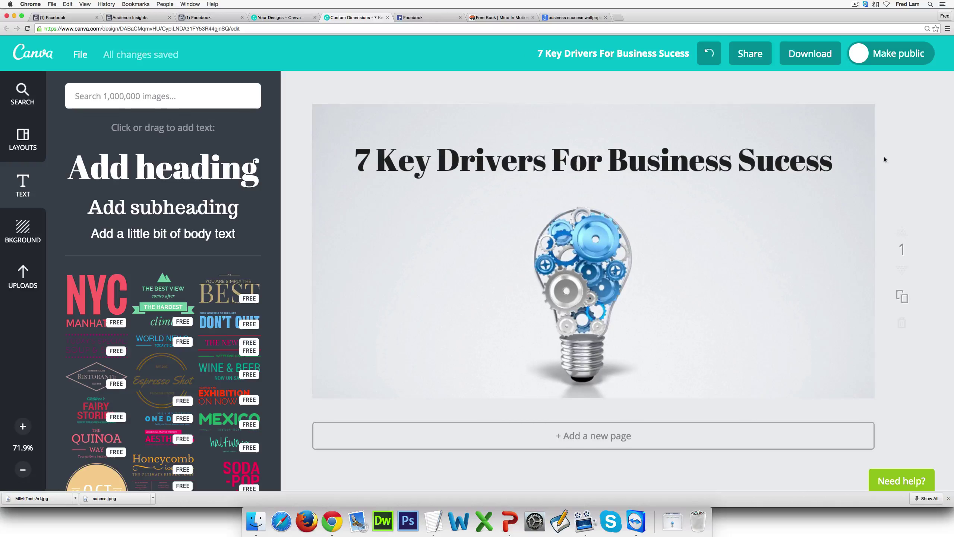
{"action": "left_click", "coordinate": [807, 52]}
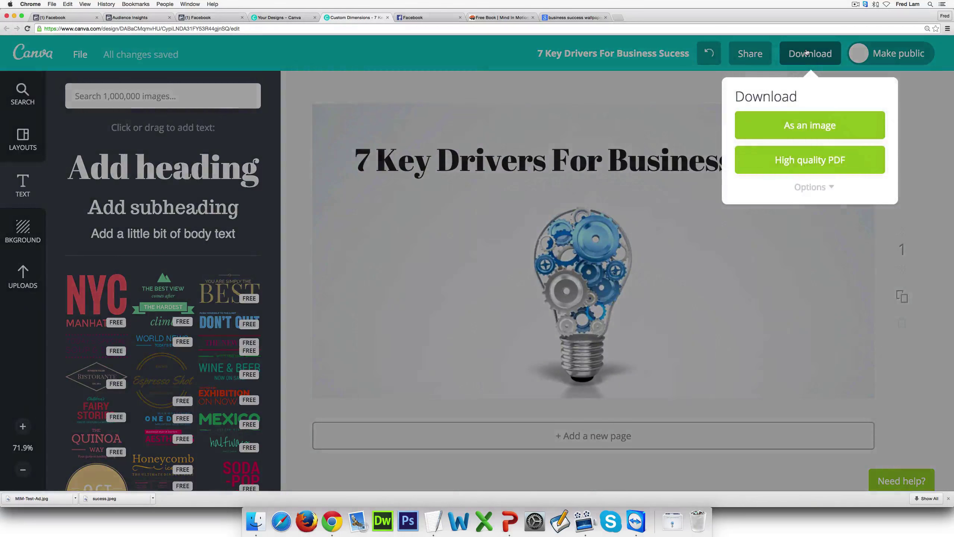
Download the design as a PNG image with 'As an image'
{"action": "left_click", "coordinate": [812, 133]}
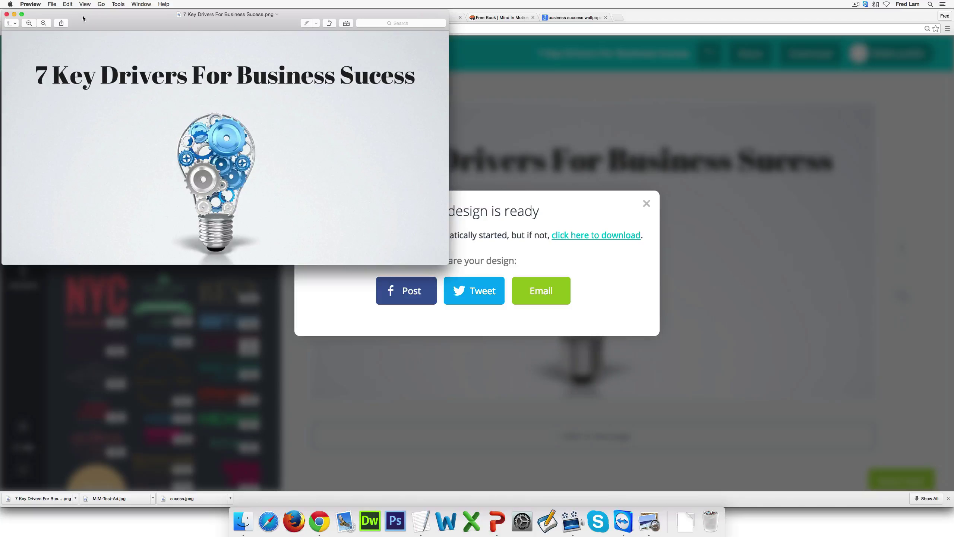
Center the Preview window to inspect the ad image, then return to the Facebook Grid Tool
{"action": "left_click_drag", "start_coordinate": [112, 21], "coordinate": [375, 118]}
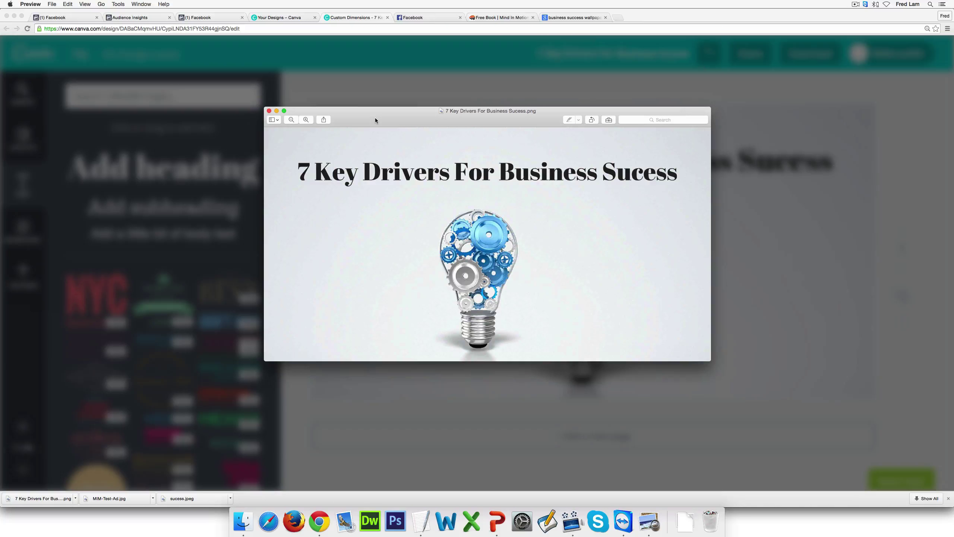
{"action": "left_click", "coordinate": [411, 19]}
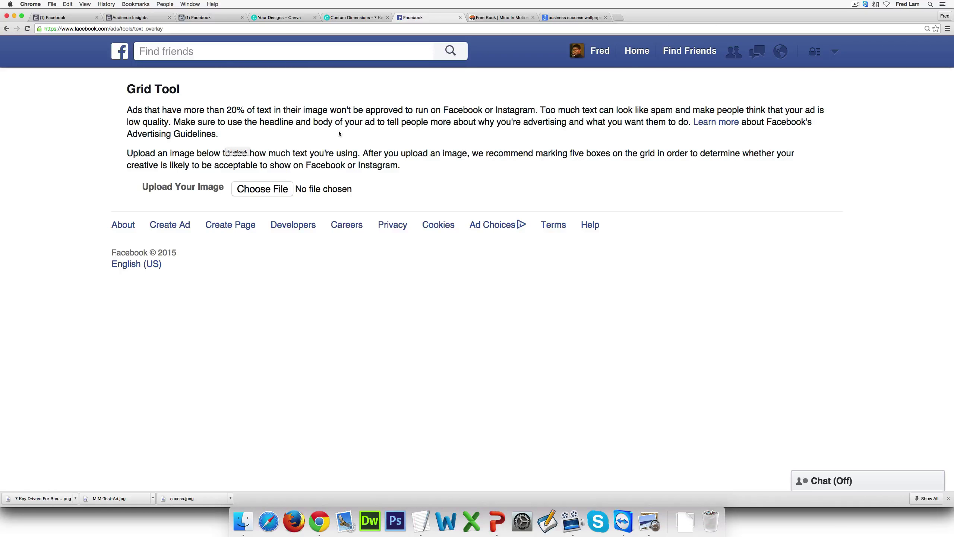
Dismiss Canva's design-ready message and upload 7 Key Drivers For Business Sucess.png to the Grid Tool
{"action": "left_click", "coordinate": [349, 18]}
{"action": "left_click", "coordinate": [646, 204]}
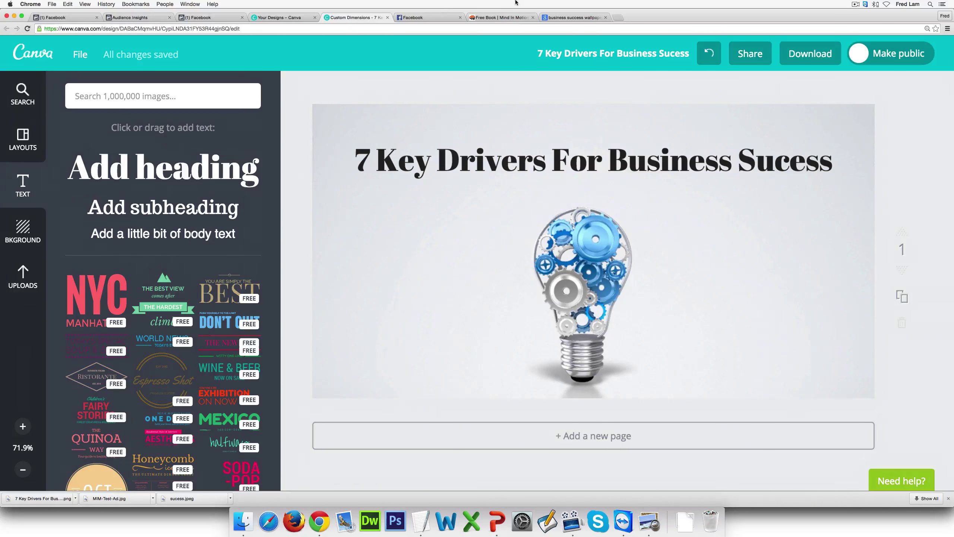
{"action": "left_click", "coordinate": [421, 19]}
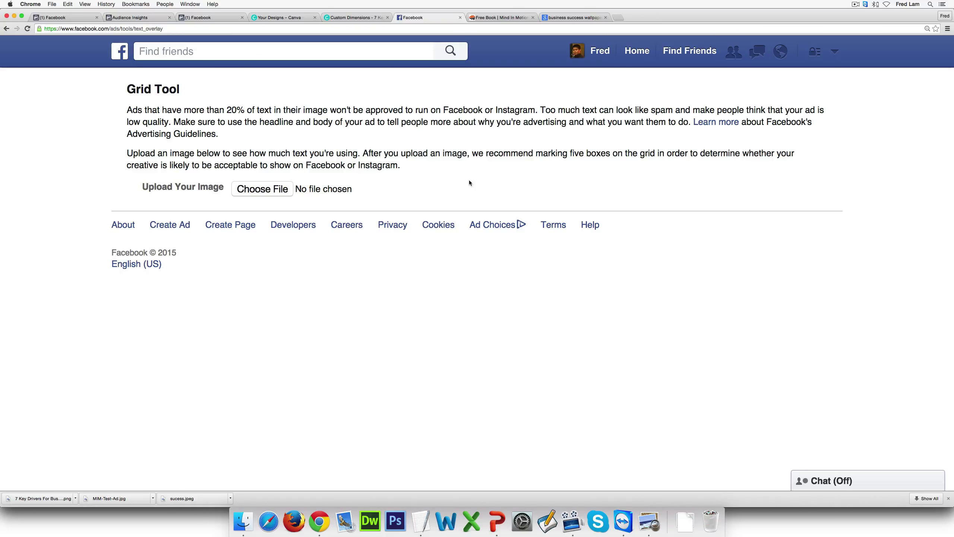
{"action": "left_click", "coordinate": [277, 195]}
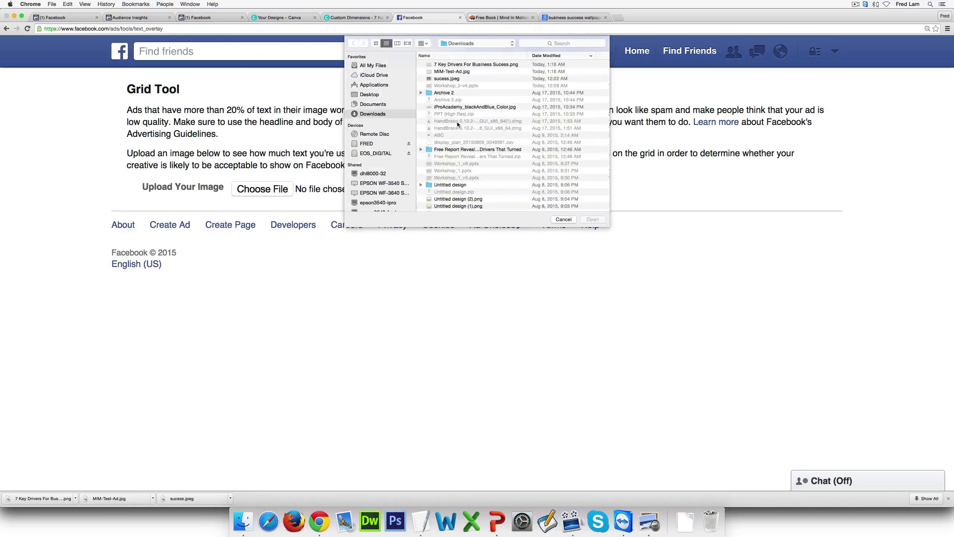
{"action": "double_click", "coordinate": [464, 66]}
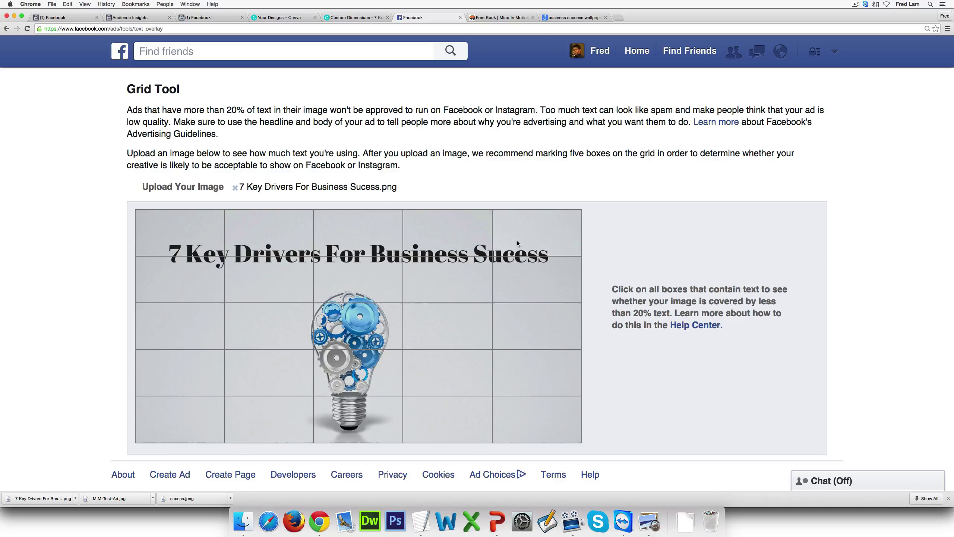
Mark the five top-row grid boxes covering the headline
{"action": "left_click", "coordinate": [504, 248]}
{"action": "left_click", "coordinate": [447, 233]}
{"action": "left_click", "coordinate": [357, 231]}
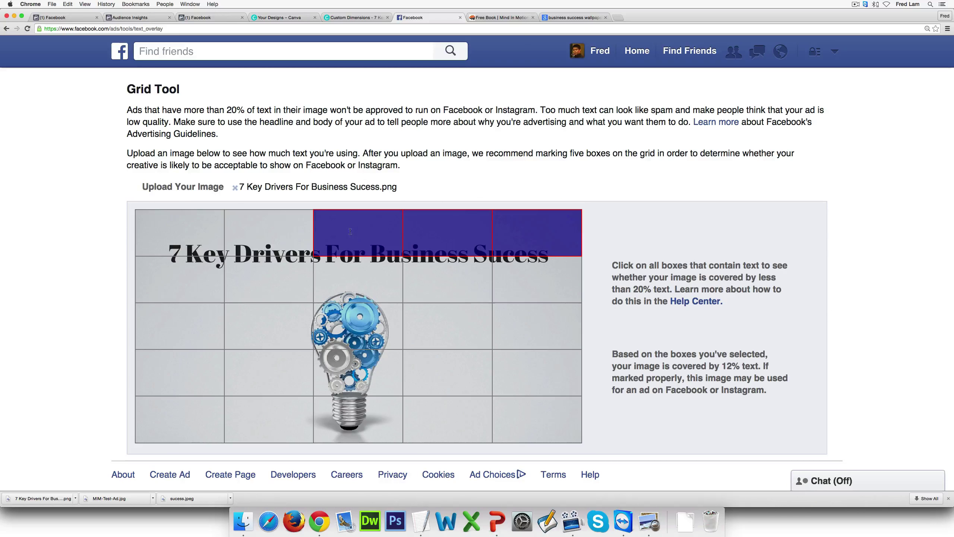
{"action": "left_click", "coordinate": [269, 231]}
{"action": "left_click", "coordinate": [211, 232]}
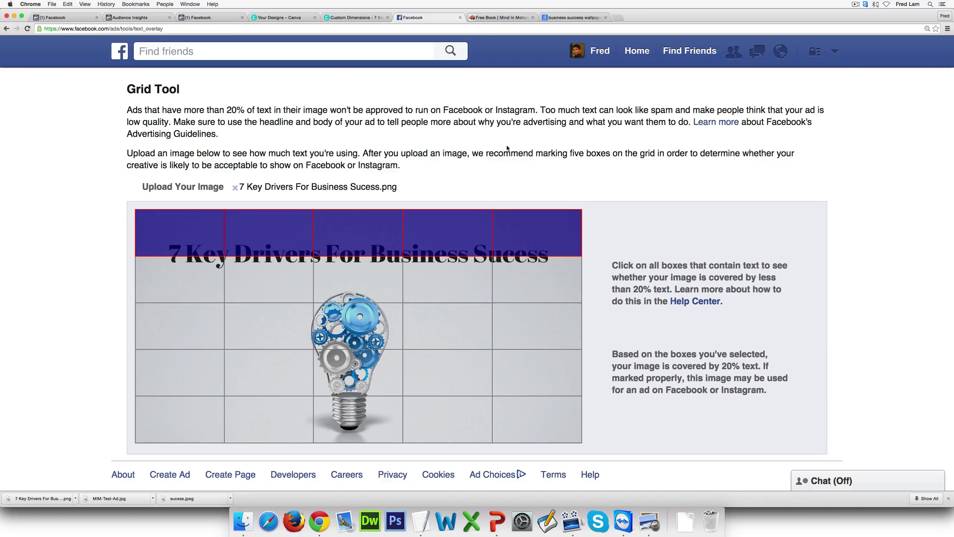
Test second-row boxes, leaving only the top row marked at 20% text, then return to Ads Manager
{"action": "left_click", "coordinate": [534, 268]}
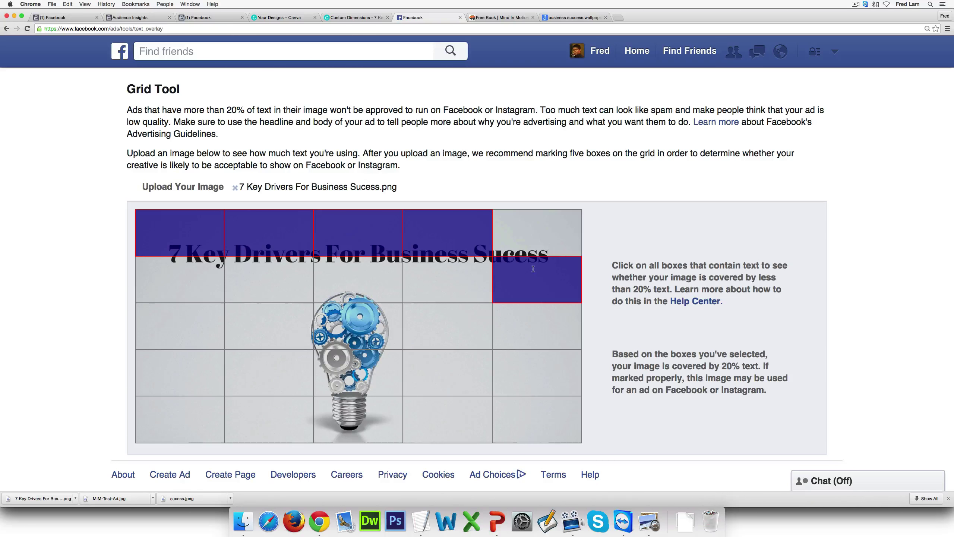
{"action": "left_click", "coordinate": [494, 254]}
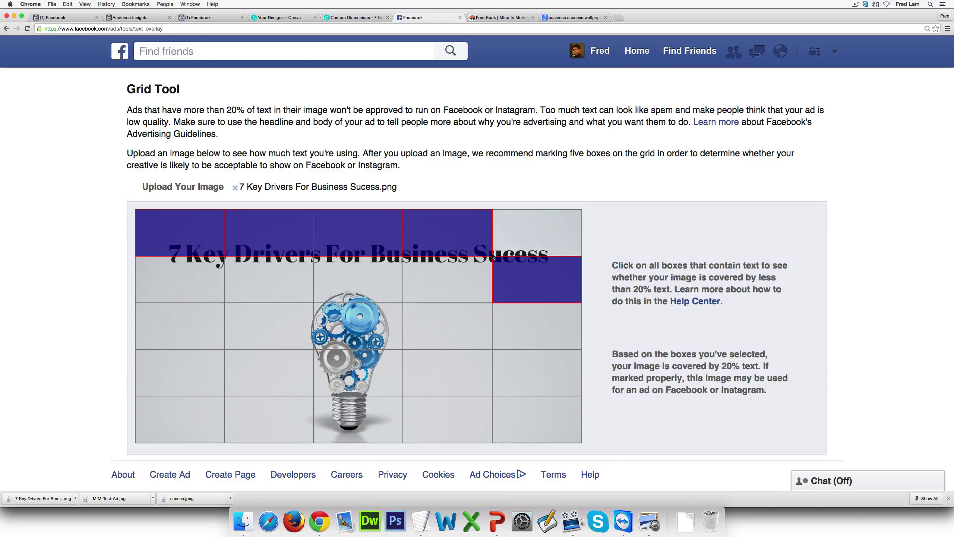
{"action": "left_click", "coordinate": [446, 278]}
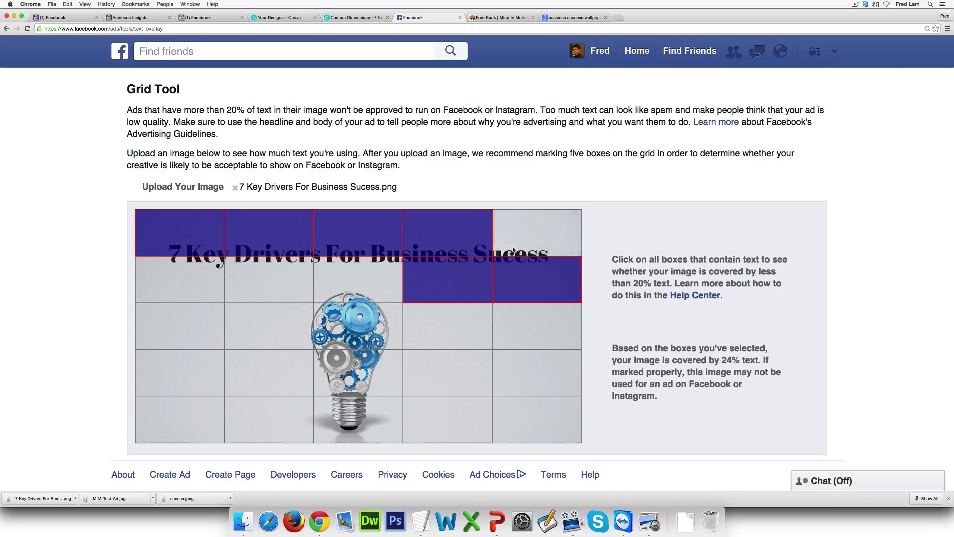
{"action": "left_click", "coordinate": [298, 270]}
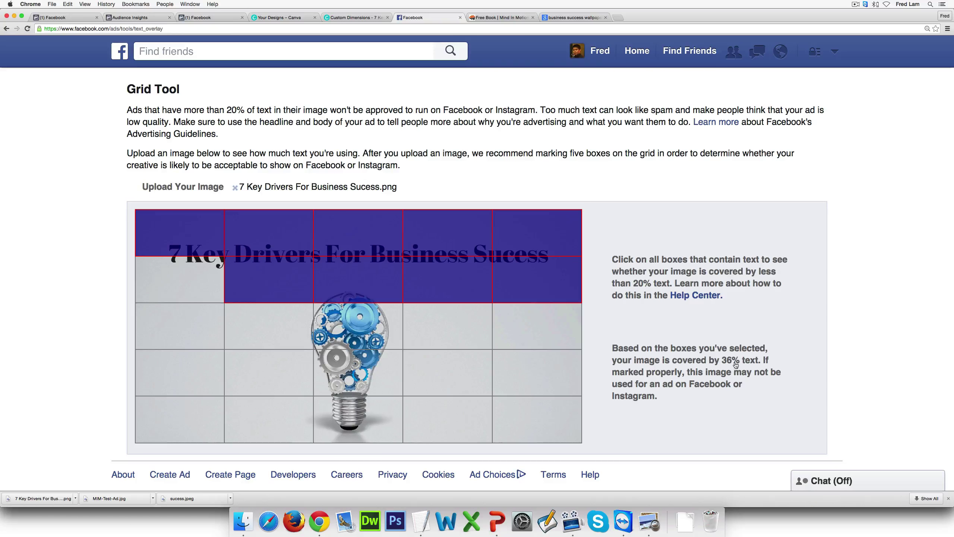
{"action": "left_click", "coordinate": [537, 280]}
{"action": "left_click", "coordinate": [451, 280]}
{"action": "left_click", "coordinate": [361, 280]}
{"action": "left_click", "coordinate": [271, 279]}
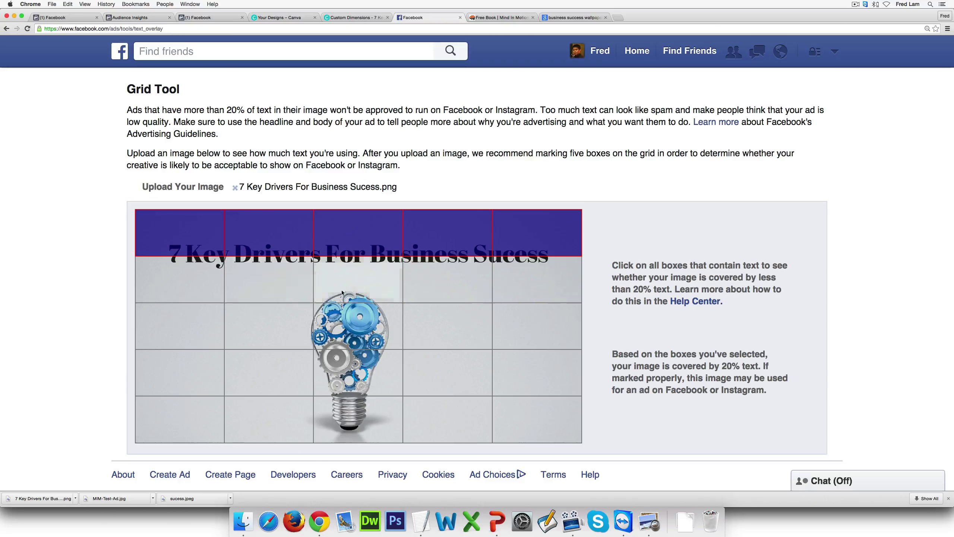
{"action": "left_click", "coordinate": [531, 269]}
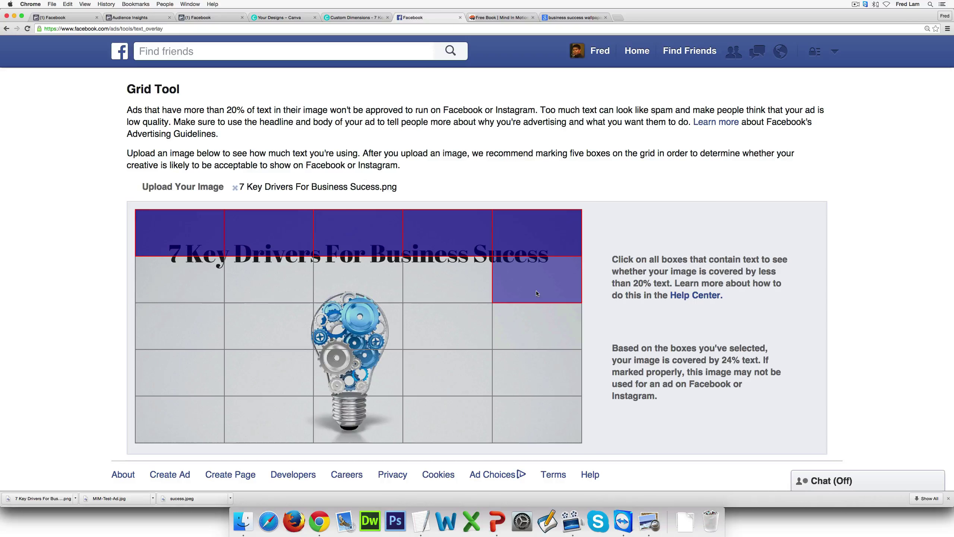
{"action": "left_click", "coordinate": [536, 293]}
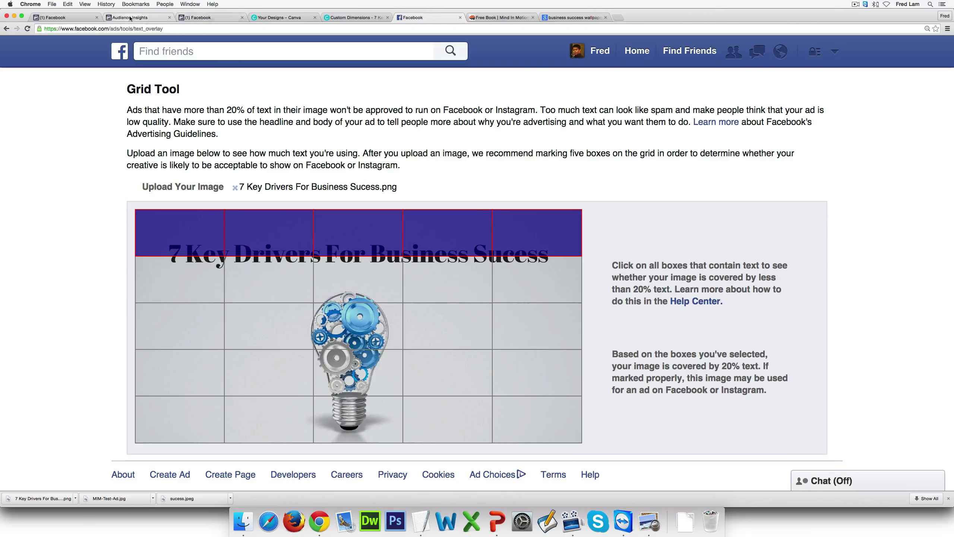
{"action": "left_click", "coordinate": [66, 17]}
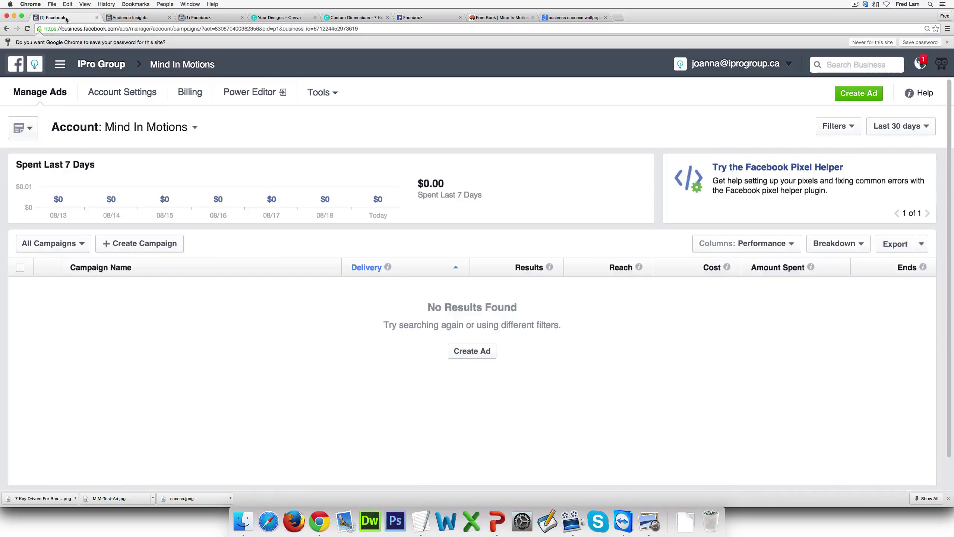
Start a new campaign with the 'Increase conversions on your website' objective
{"action": "left_click", "coordinate": [871, 99]}
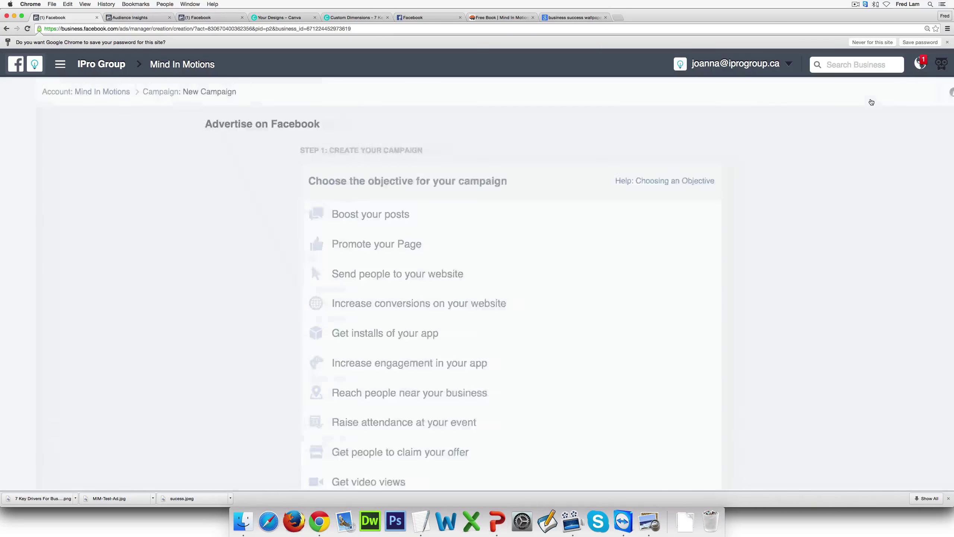
{"action": "scroll", "coordinate": [524, 277], "scroll_direction": "down", "scroll_amount": 1}
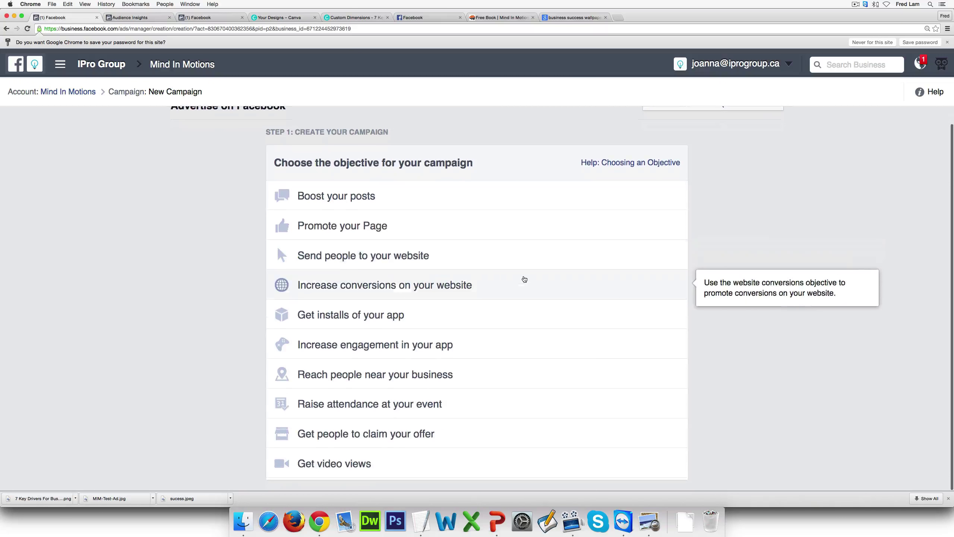
{"action": "left_click", "coordinate": [464, 288]}
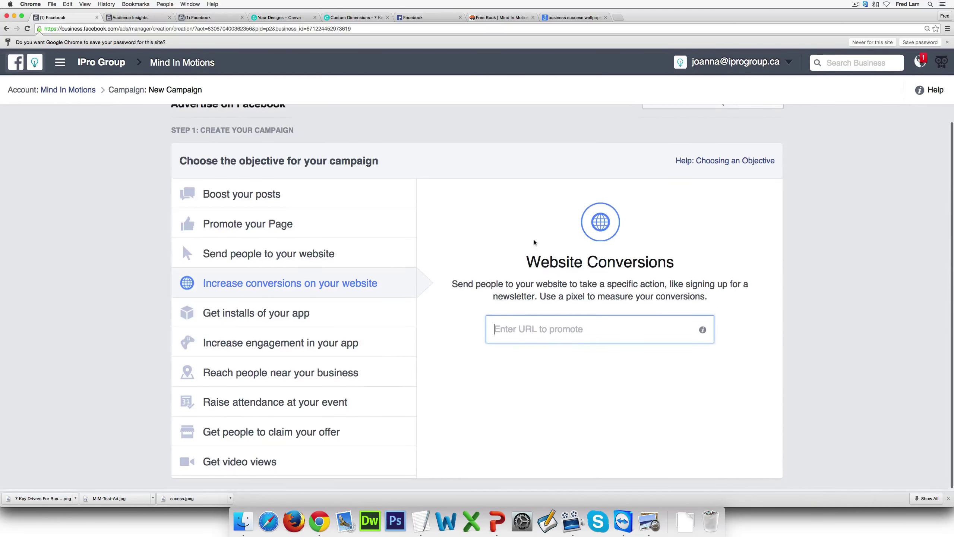
{"action": "left_click", "coordinate": [497, 17]}
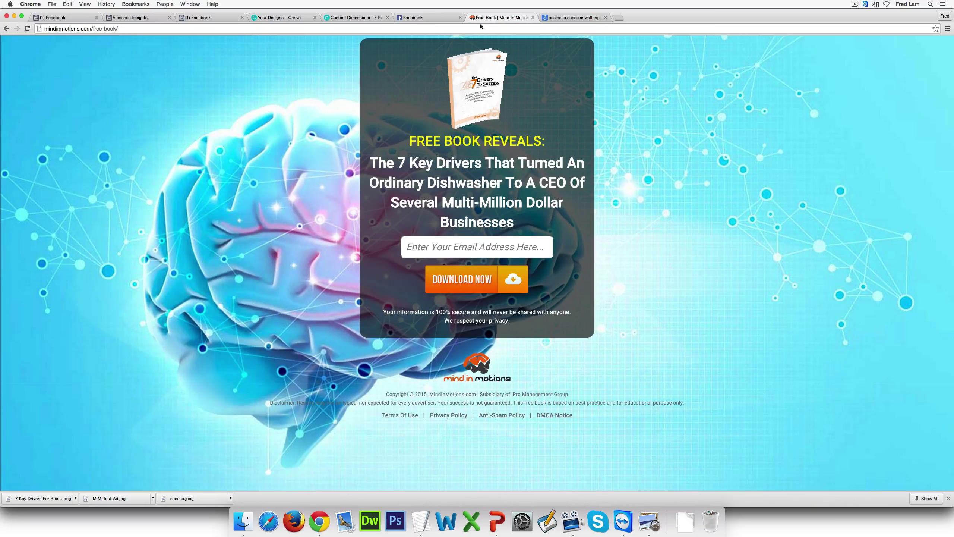
{"action": "left_click", "coordinate": [425, 29]}
{"action": "key", "text": "super+c"}
{"action": "left_click", "coordinate": [64, 18]}
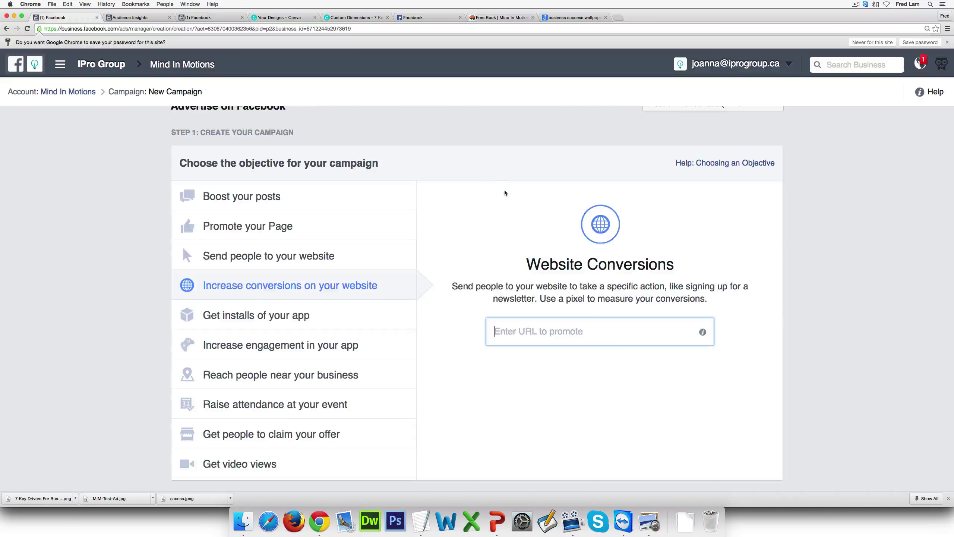
{"action": "key", "text": "super+v"}
{"action": "left_click", "coordinate": [675, 358]}
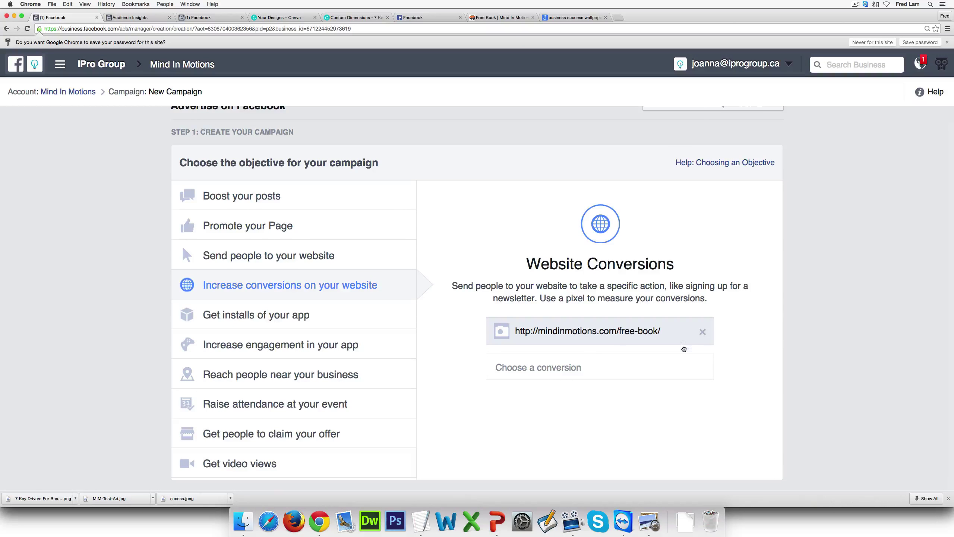
Choose Lead as the pixel conversion to optimise for
{"action": "left_click", "coordinate": [618, 361]}
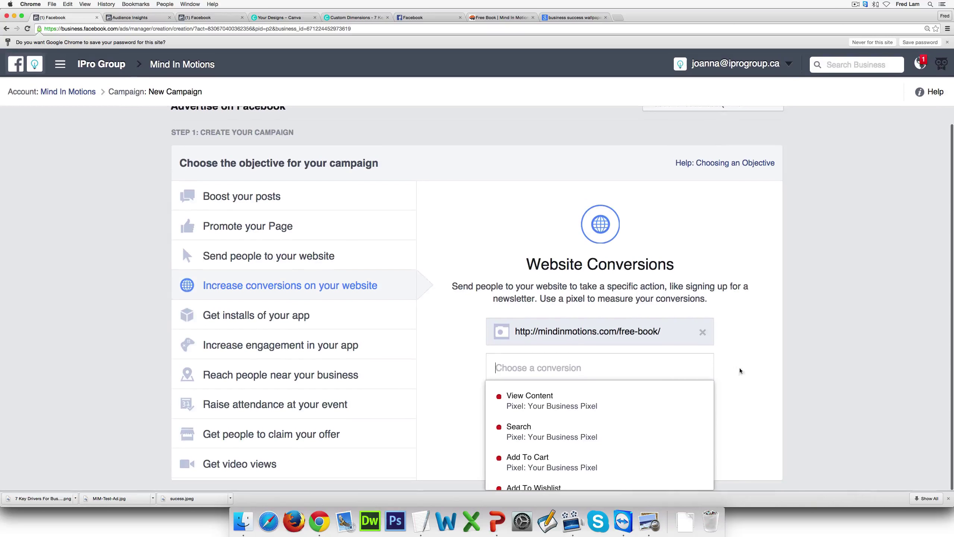
{"action": "mouse_move", "coordinate": [591, 429]}
{"action": "scroll", "coordinate": [565, 412], "scroll_direction": "down", "scroll_amount": 5}
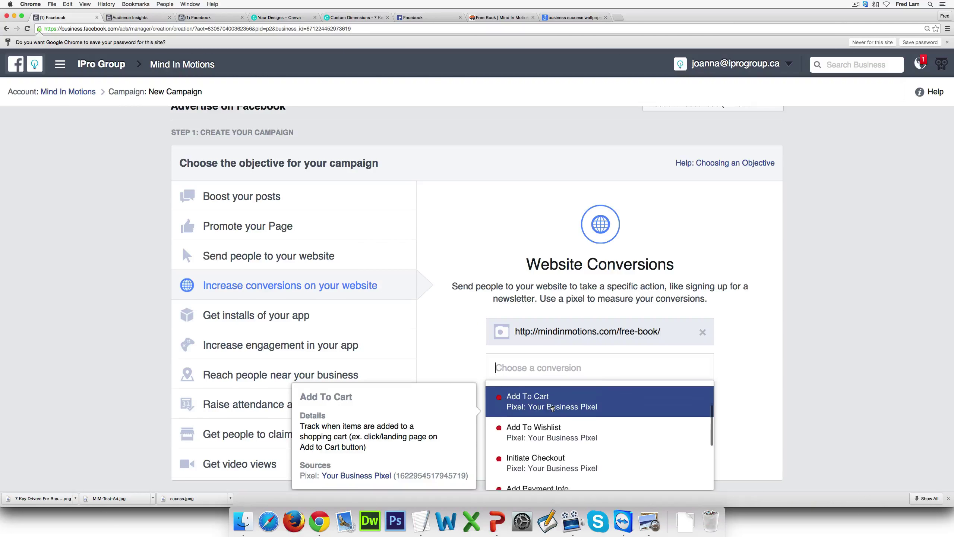
{"action": "left_click", "coordinate": [565, 440]}
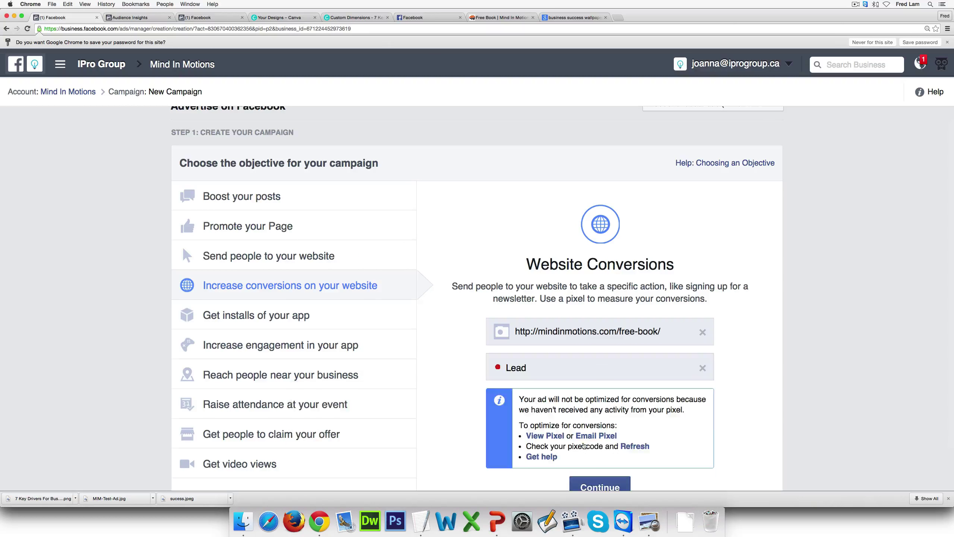
{"action": "scroll", "coordinate": [770, 393], "scroll_direction": "down", "scroll_amount": 2}
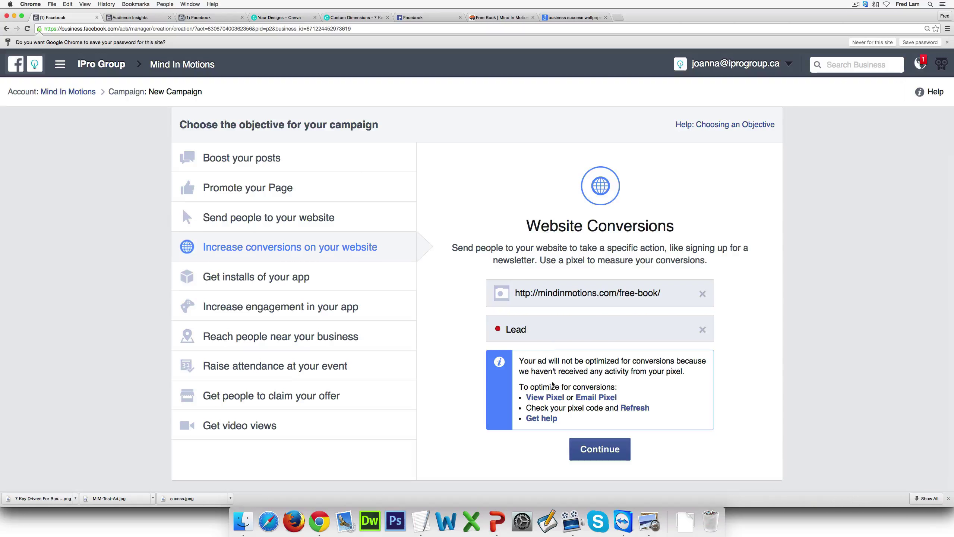
View and select the account's pixel code, then close the pixel window
{"action": "left_click", "coordinate": [547, 403]}
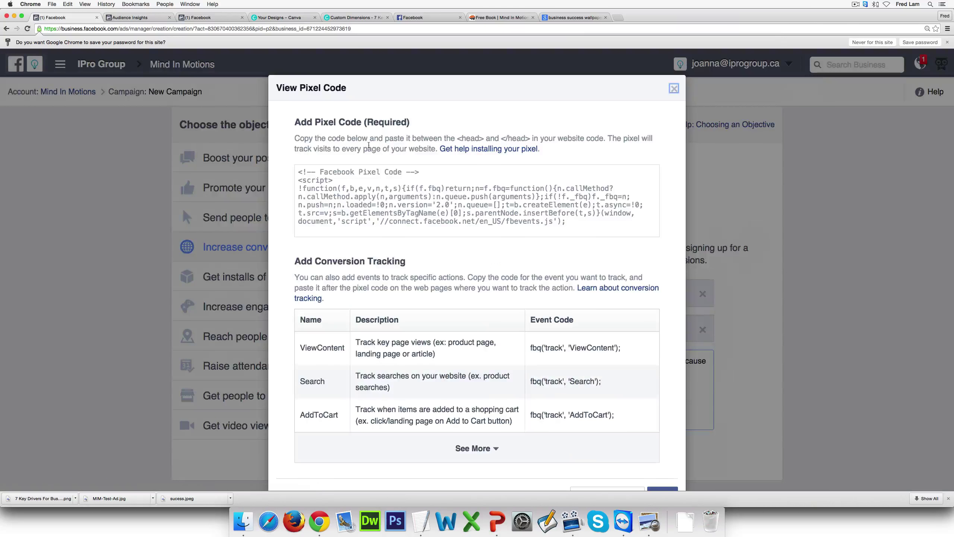
{"action": "left_click", "coordinate": [393, 219]}
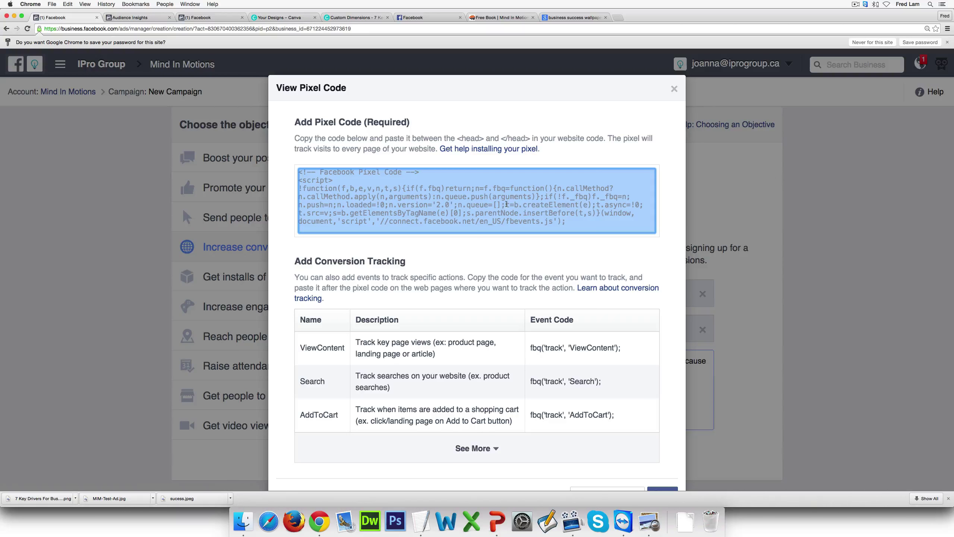
{"action": "scroll", "coordinate": [519, 210], "scroll_direction": "down", "scroll_amount": 5}
{"action": "scroll", "coordinate": [530, 216], "scroll_direction": "up", "scroll_amount": 5}
{"action": "left_click", "coordinate": [674, 89]}
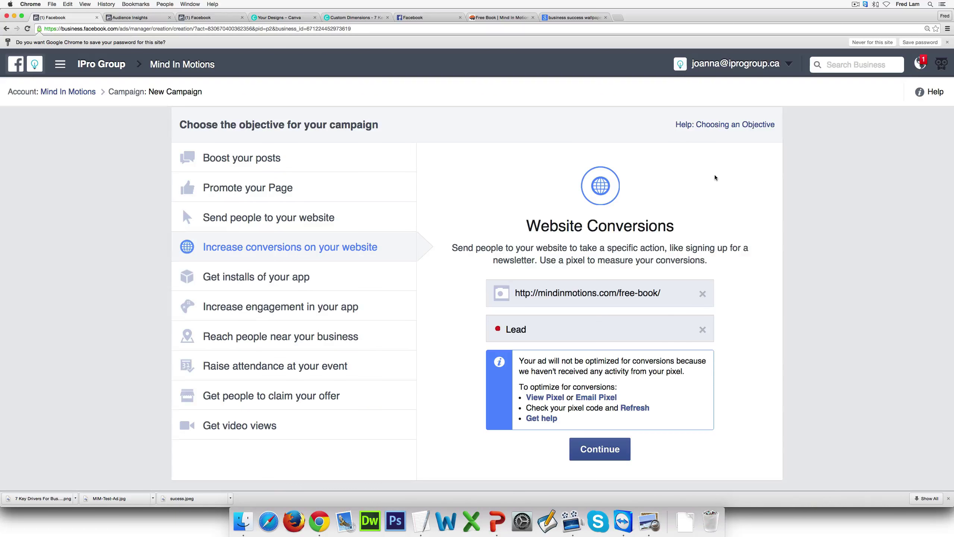
Confirm the website conversions objective and scroll to the ad set audience settings
{"action": "left_click", "coordinate": [600, 449]}
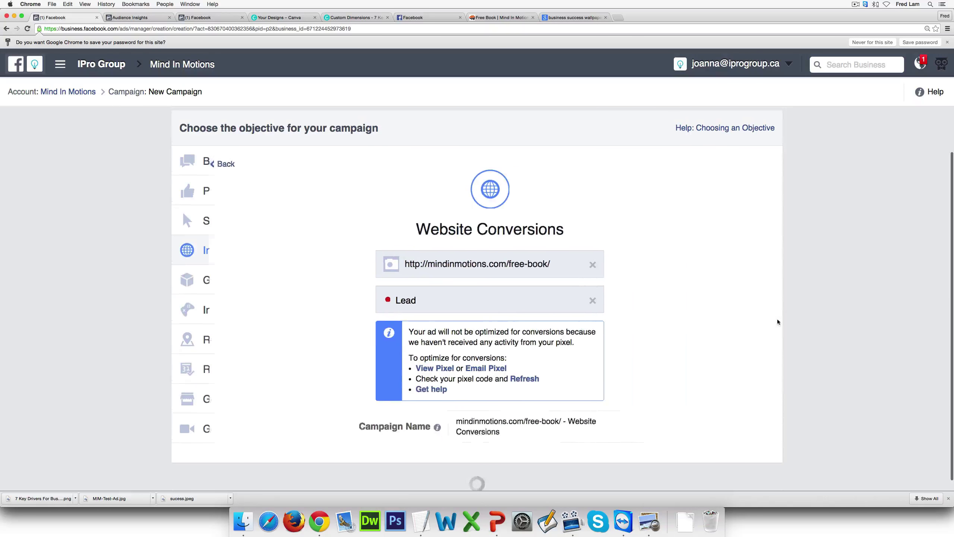
{"action": "scroll", "coordinate": [704, 291], "scroll_direction": "down", "scroll_amount": 8}
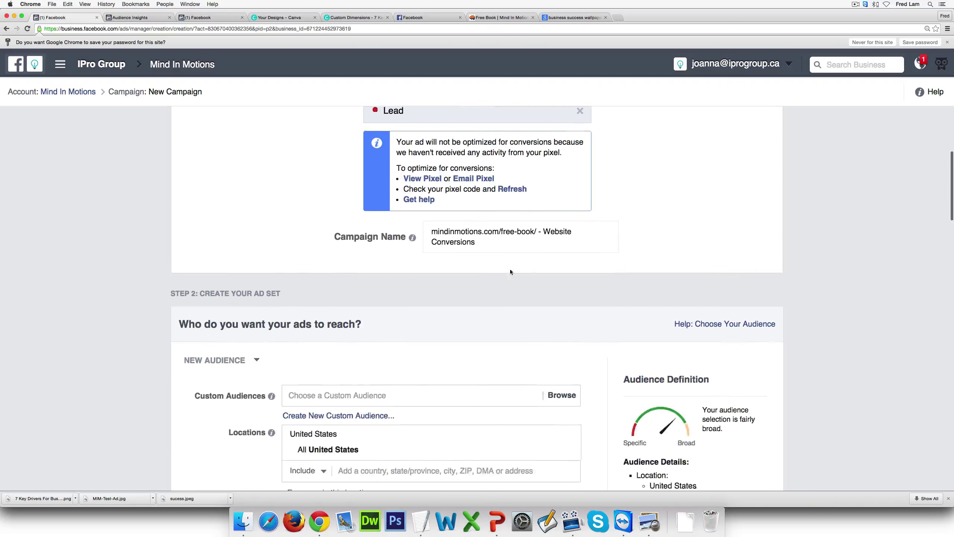
{"action": "scroll", "coordinate": [429, 233], "scroll_direction": "down", "scroll_amount": 4}
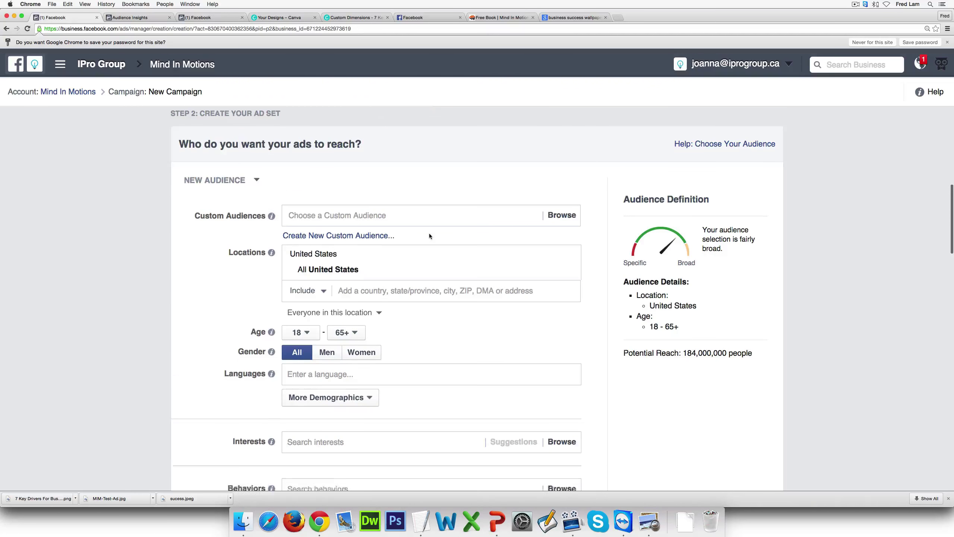